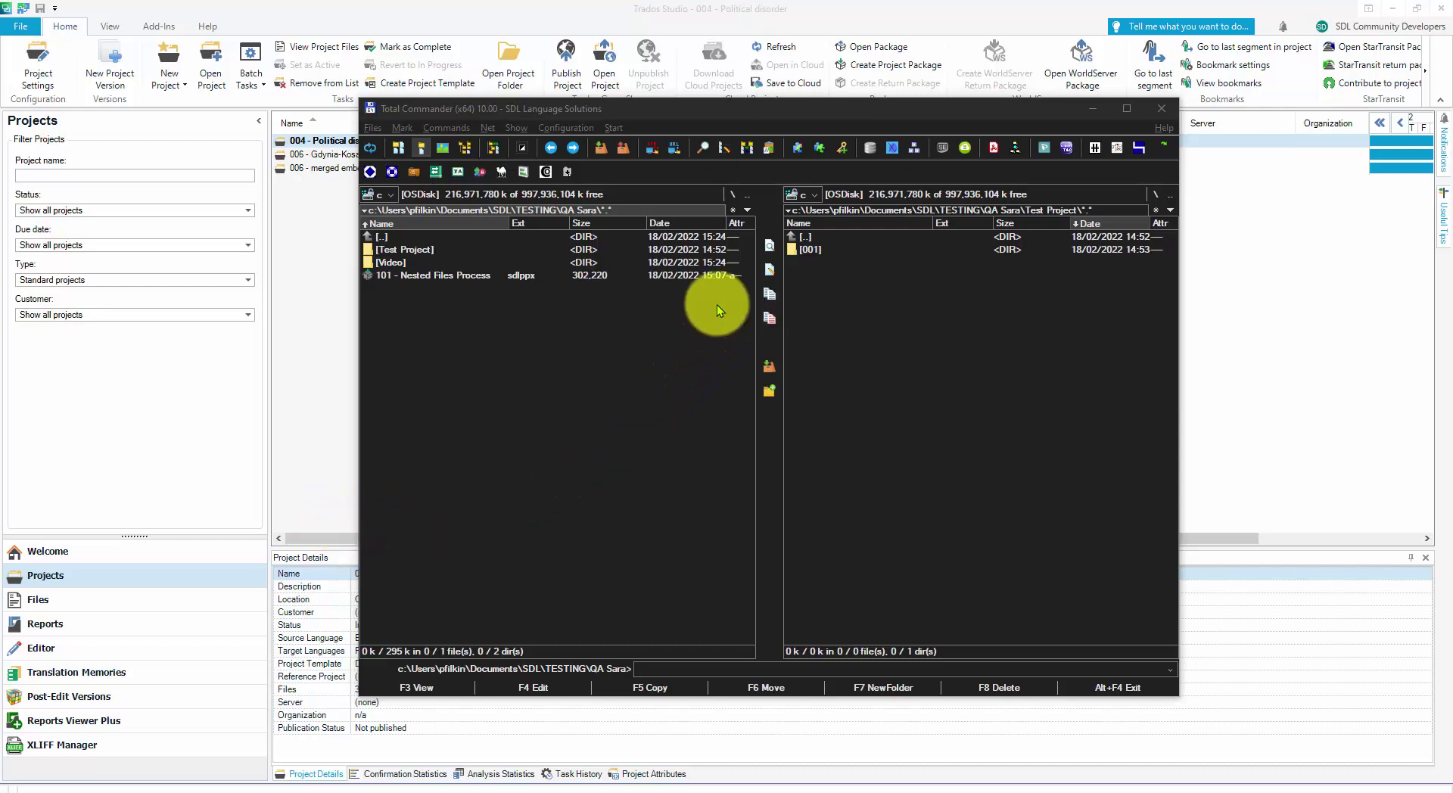
# Browse the 001 test folder's nested subfolders 1, 1.1, 1.1.1, 1.1.2 and 1.3
pyautogui.doubleClick(811, 250)
pyautogui.doubleClick(803, 251)
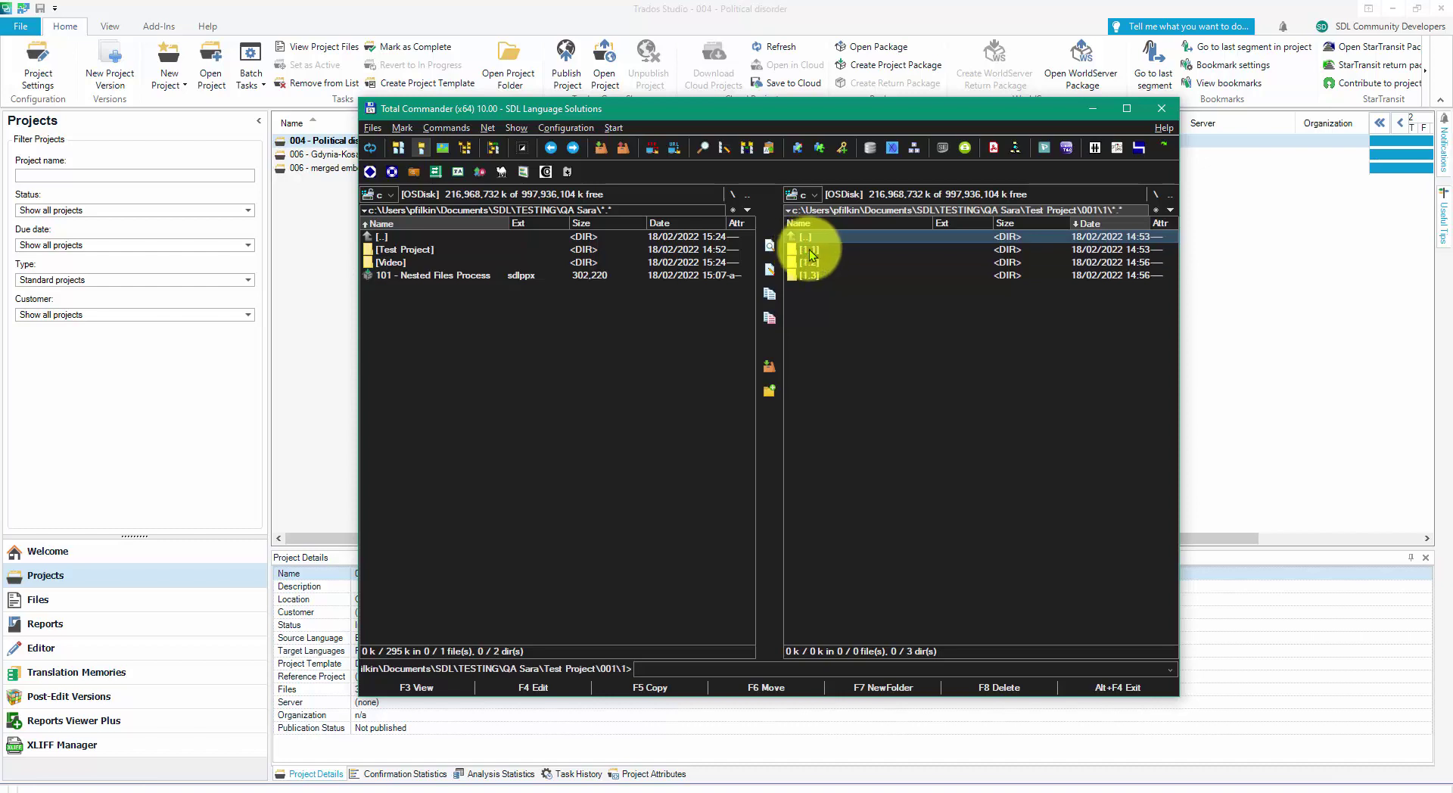
pyautogui.doubleClick(809, 250)
pyautogui.doubleClick(811, 250)
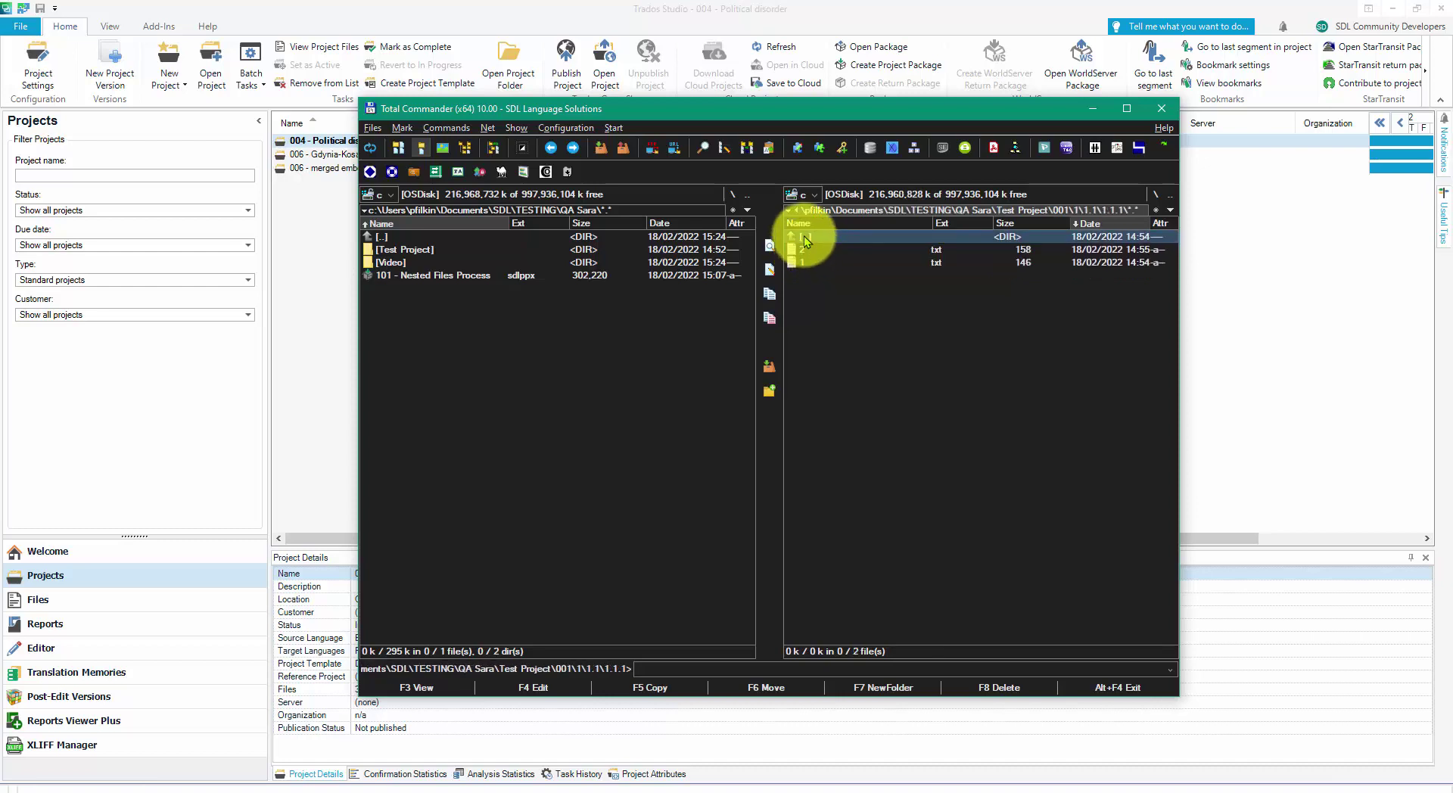
pyautogui.doubleClick(804, 237)
pyautogui.doubleClick(811, 261)
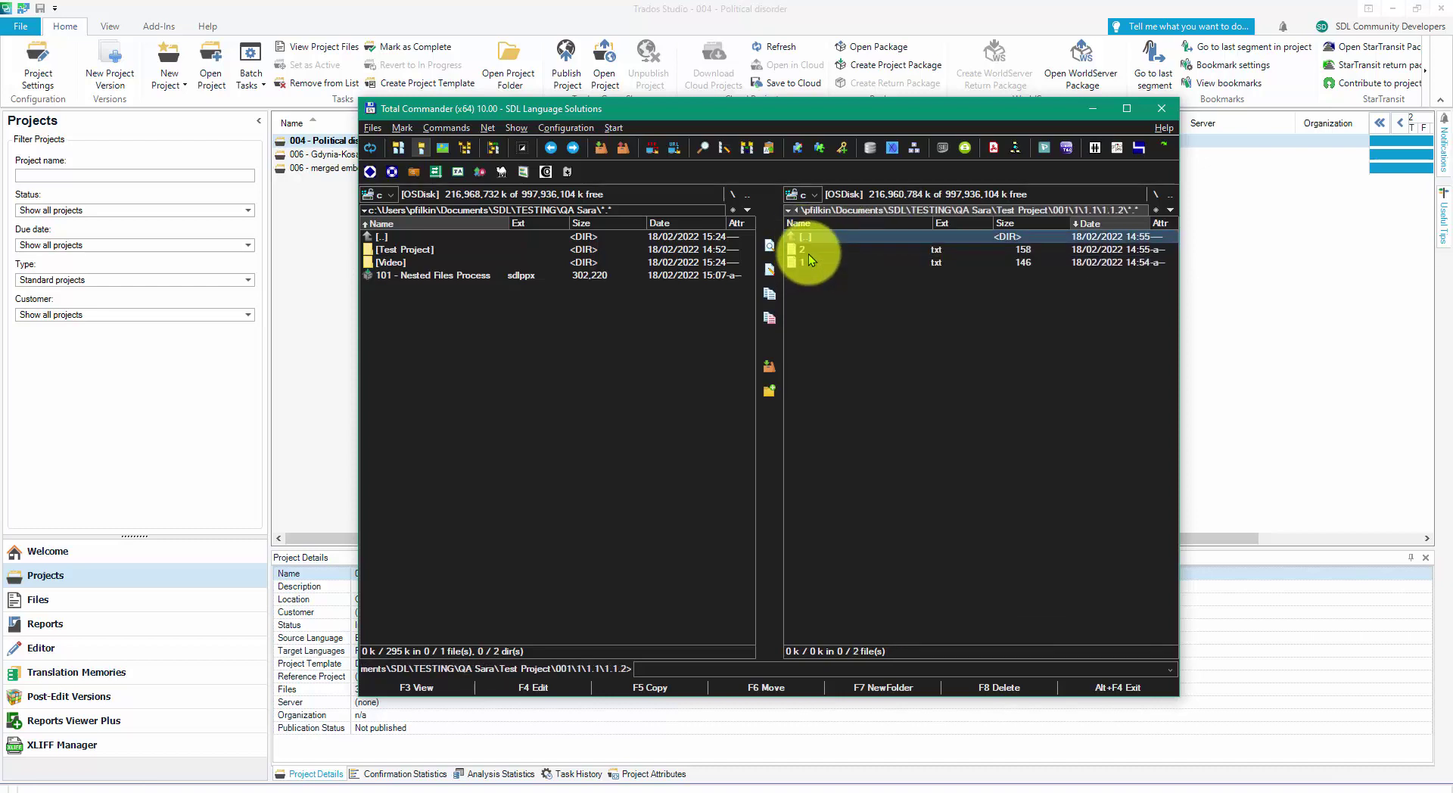
pyautogui.doubleClick(806, 238)
pyautogui.doubleClick(807, 238)
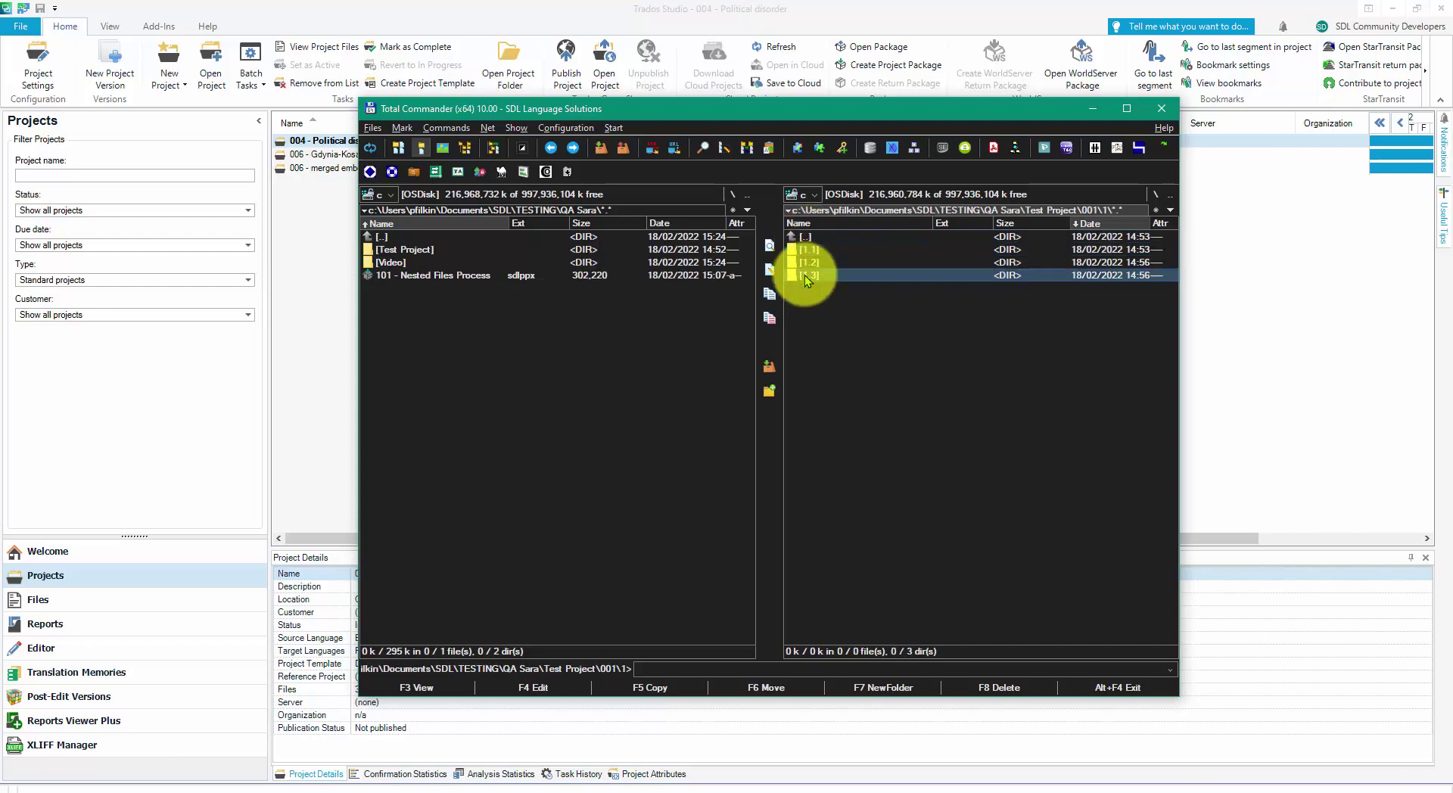
pyautogui.doubleClick(805, 275)
pyautogui.doubleClick(805, 237)
pyautogui.doubleClick(805, 237)
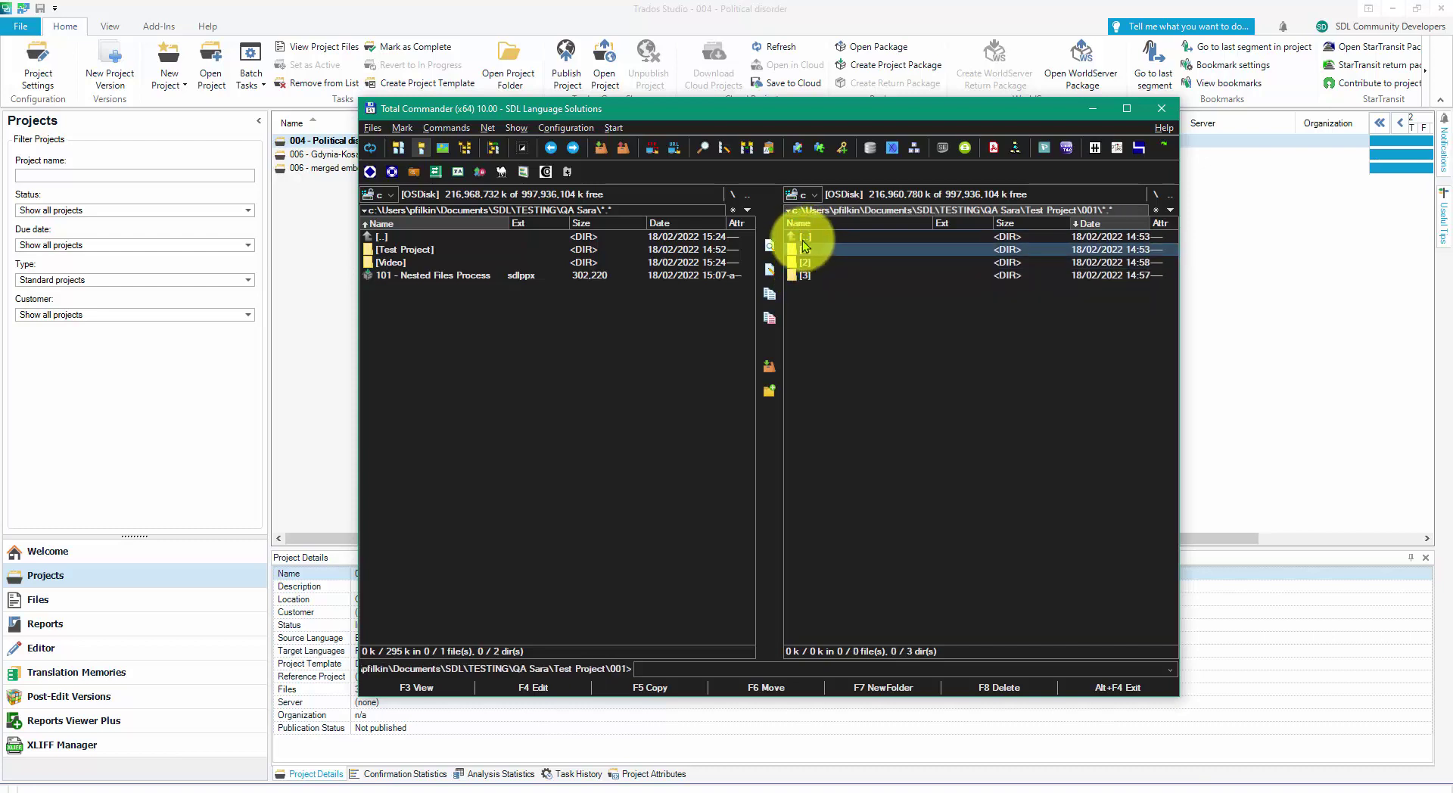
# Check subfolder 2.3, return to Test Project and select the 101 - Nested Files Process package
pyautogui.doubleClick(804, 263)
pyautogui.doubleClick(802, 271)
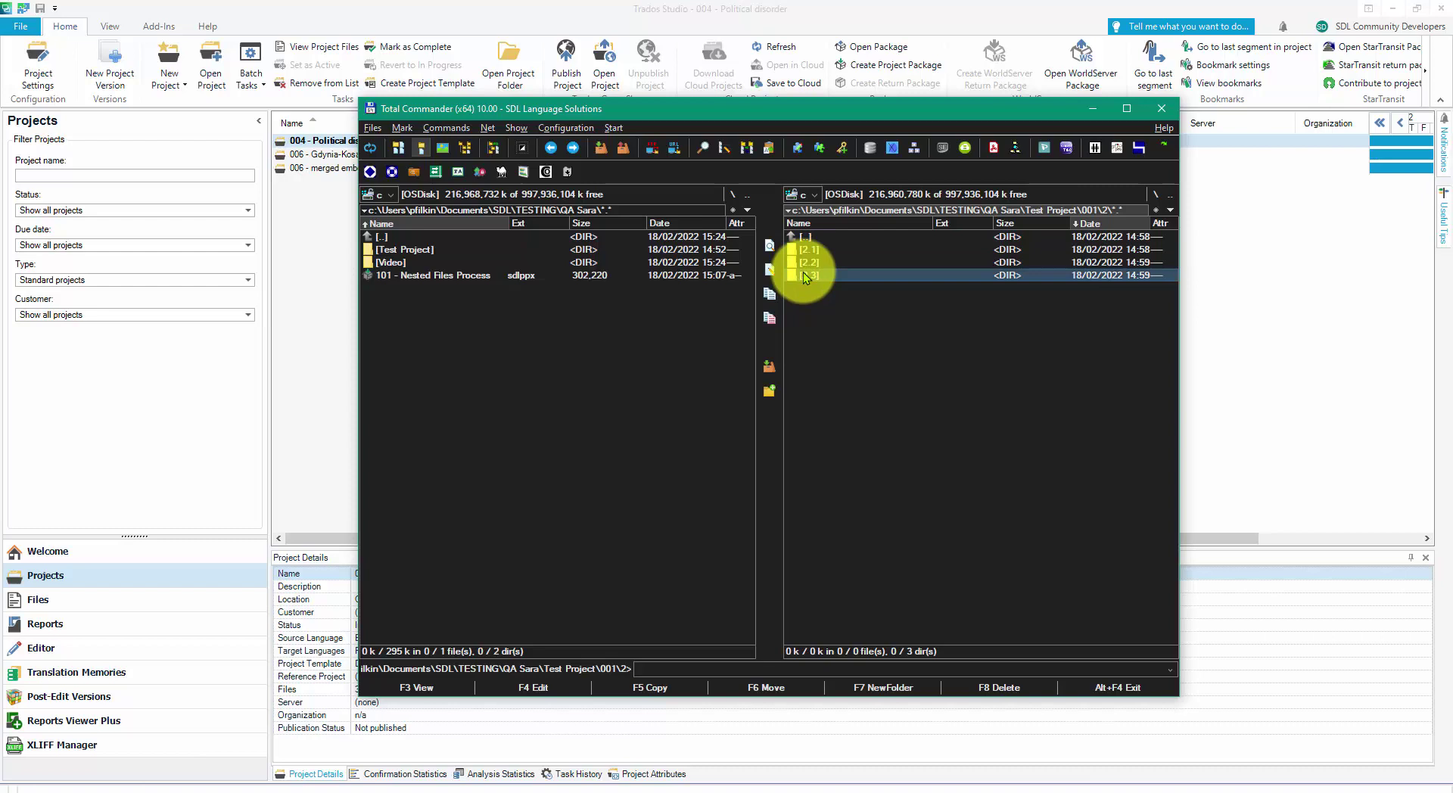
pyautogui.doubleClick(806, 237)
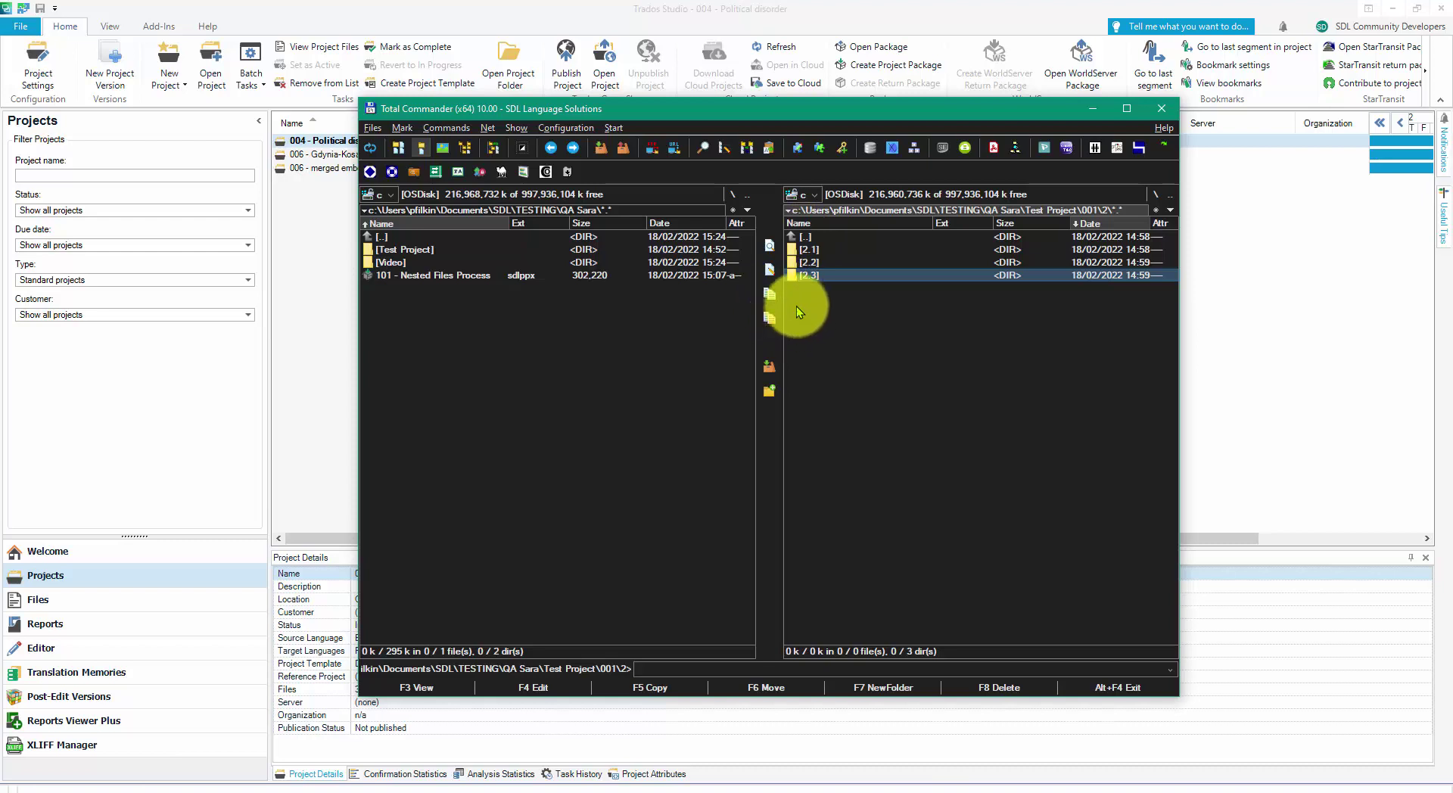
pyautogui.doubleClick(810, 236)
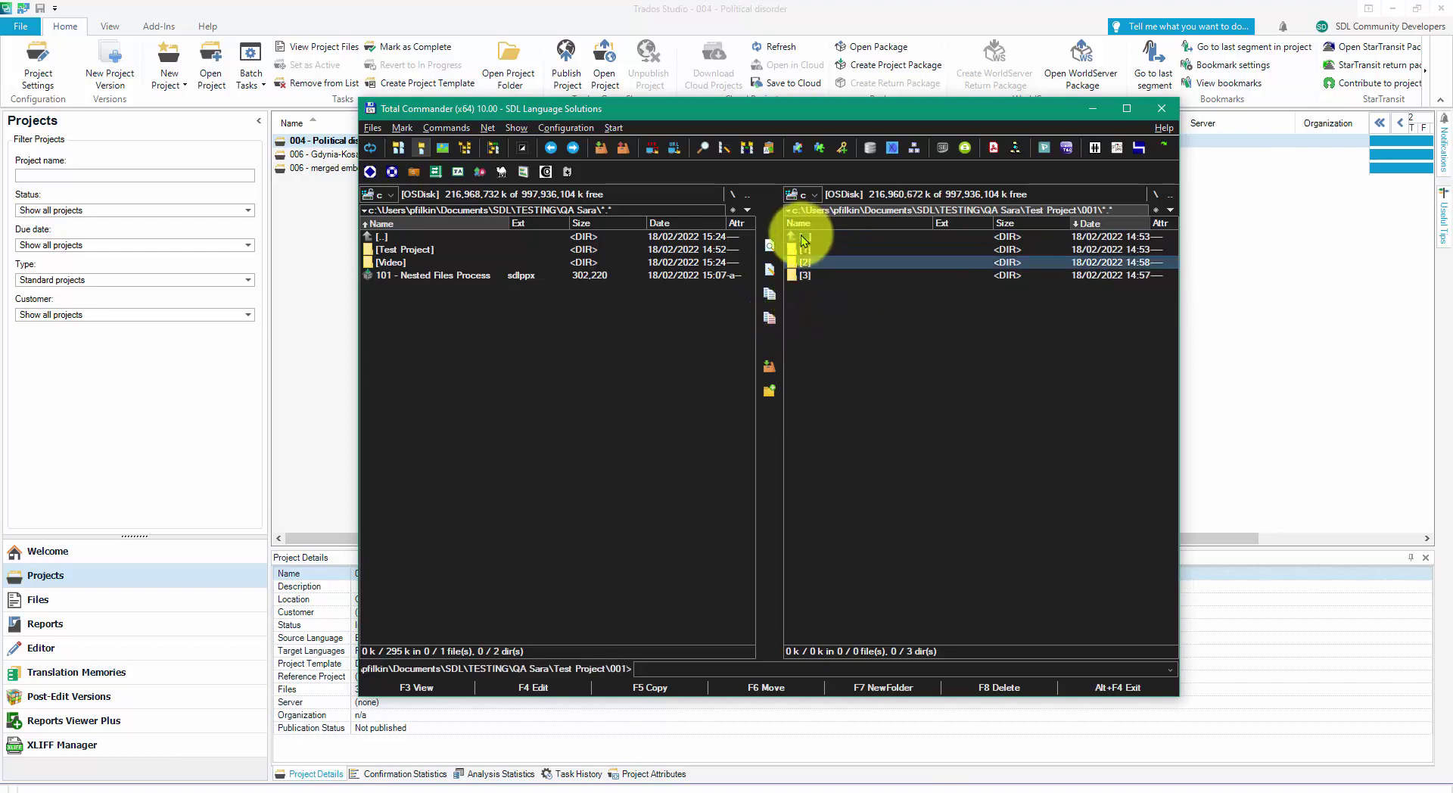
pyautogui.doubleClick(804, 238)
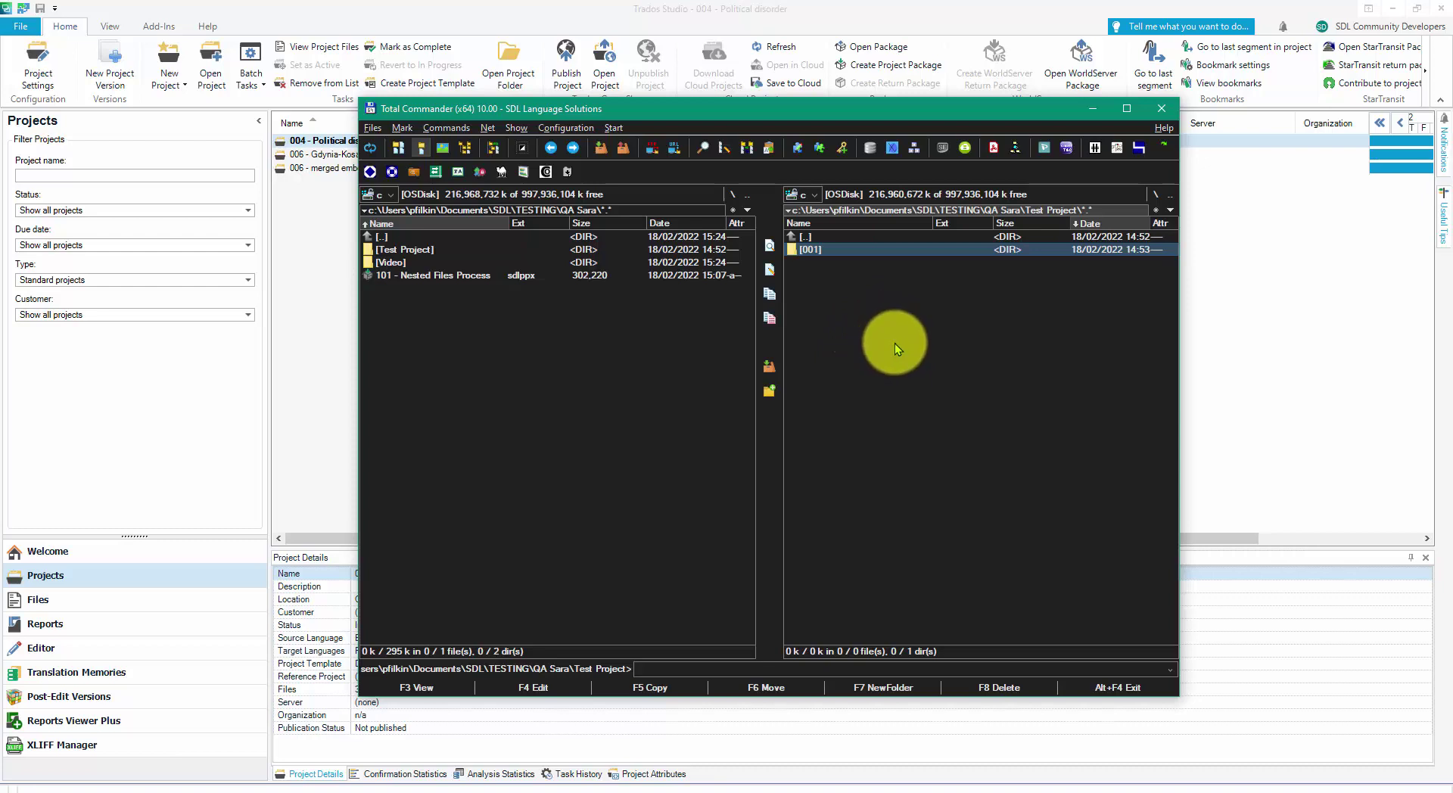
pyautogui.click(431, 277)
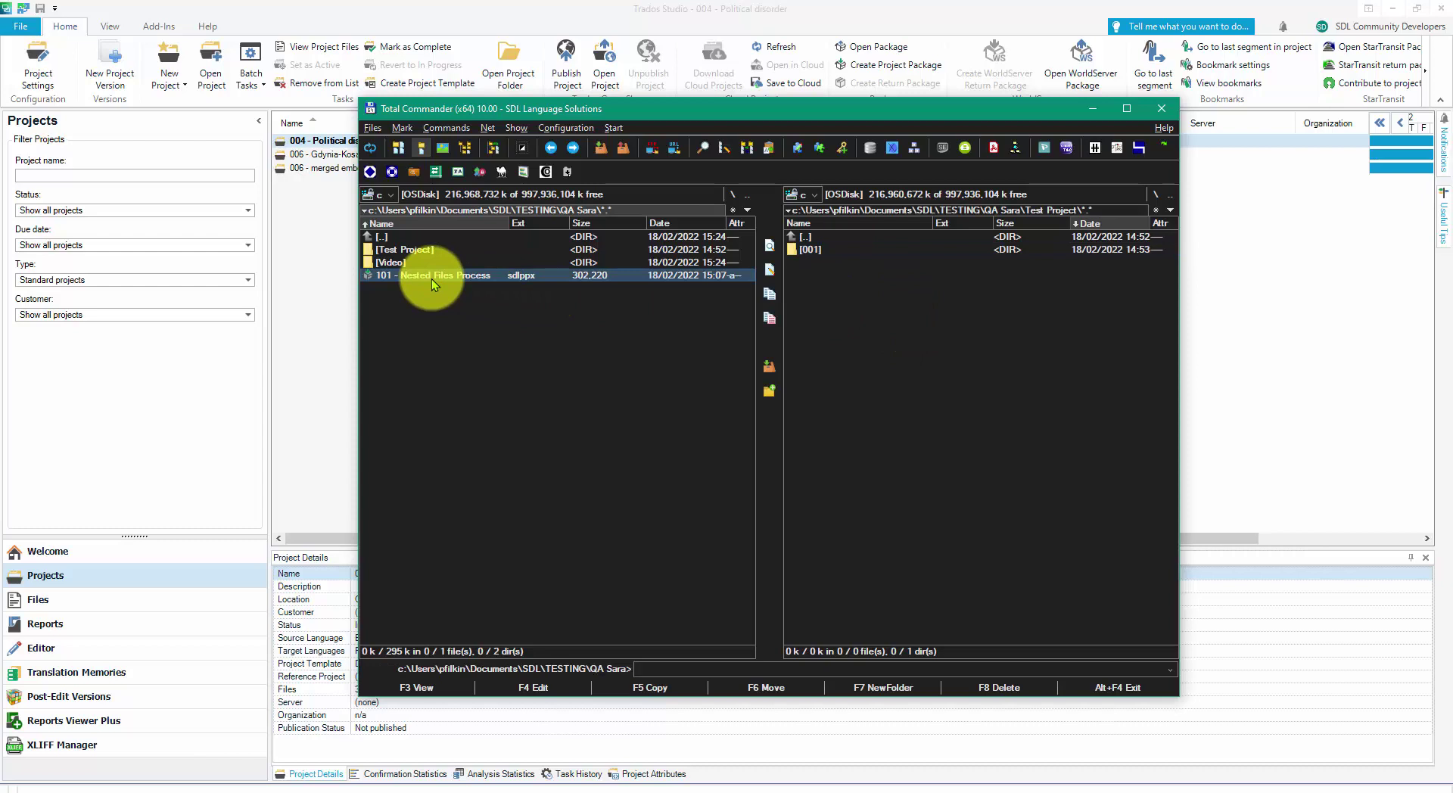
# Import 101 - Nested Files Process.sdlppx into Trados Studio as a new project
pyautogui.click(520, 26)
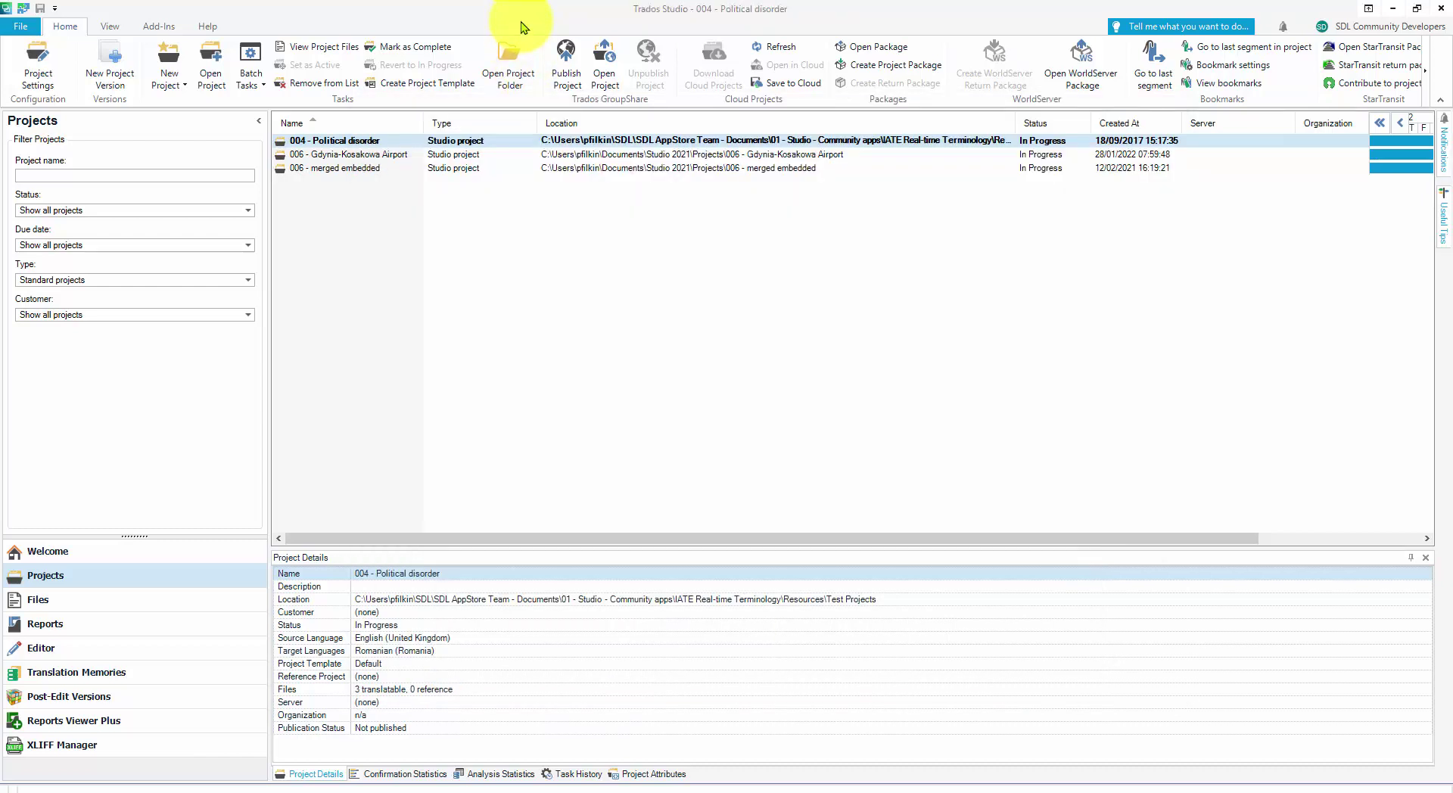
pyautogui.click(878, 47)
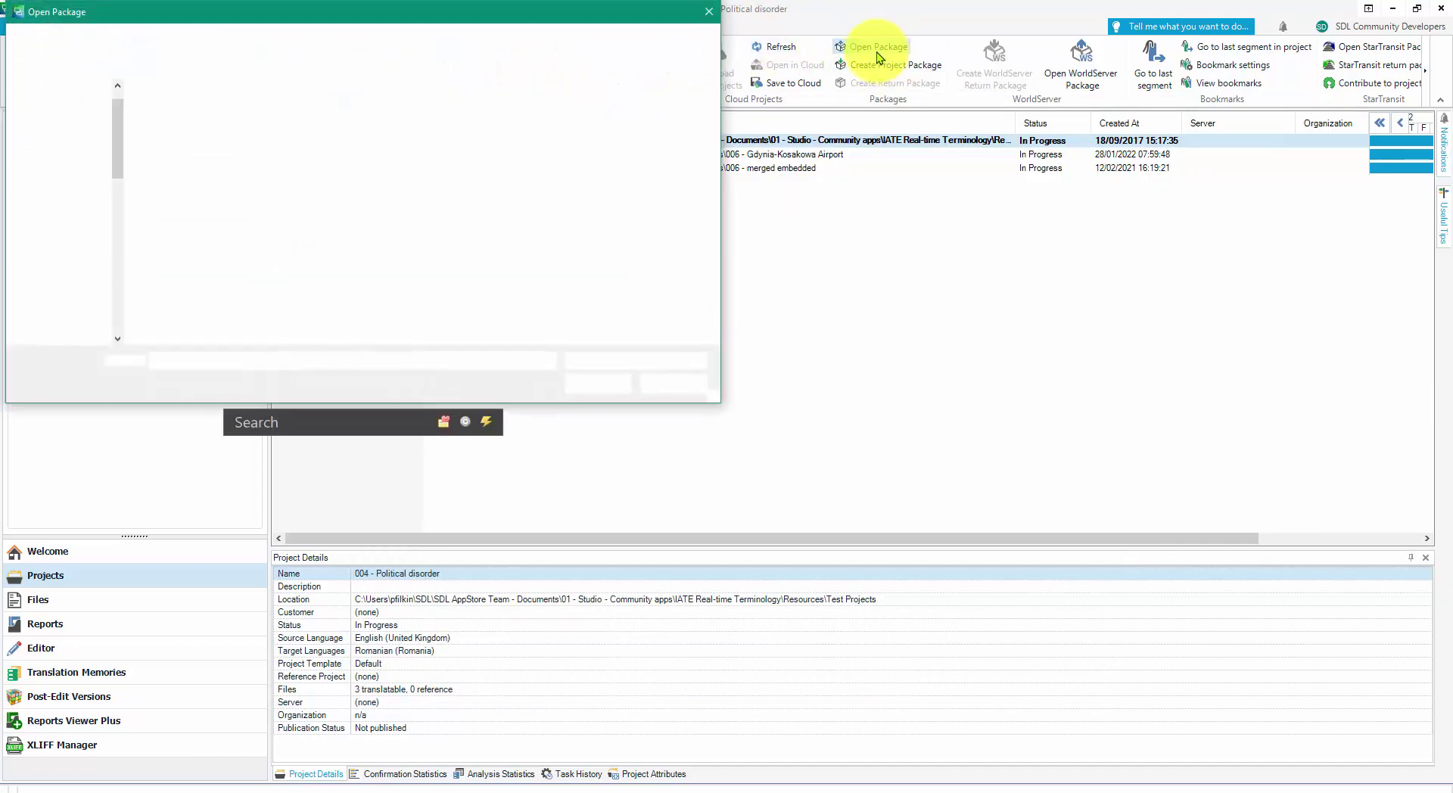
pyautogui.click(275, 142)
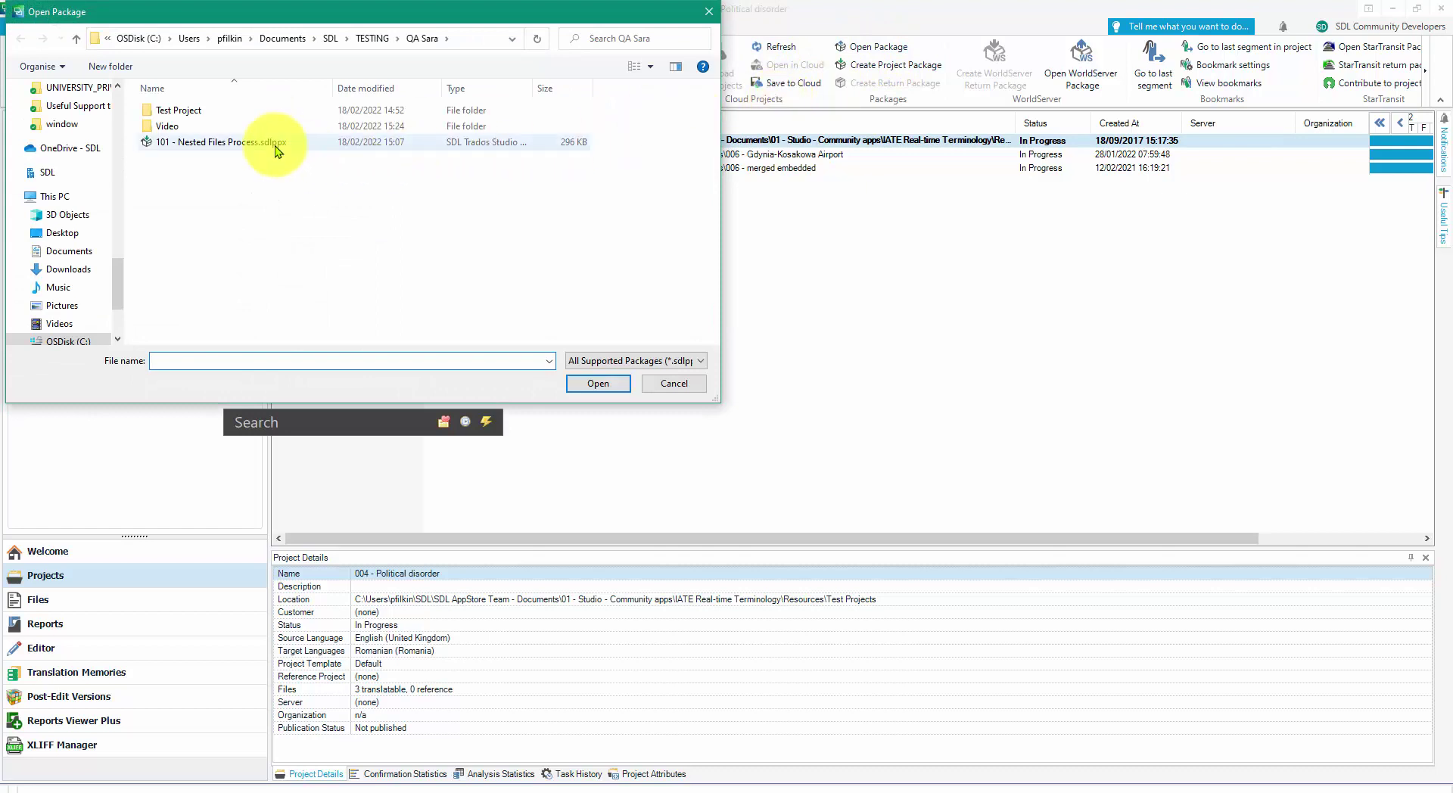
pyautogui.click(598, 384)
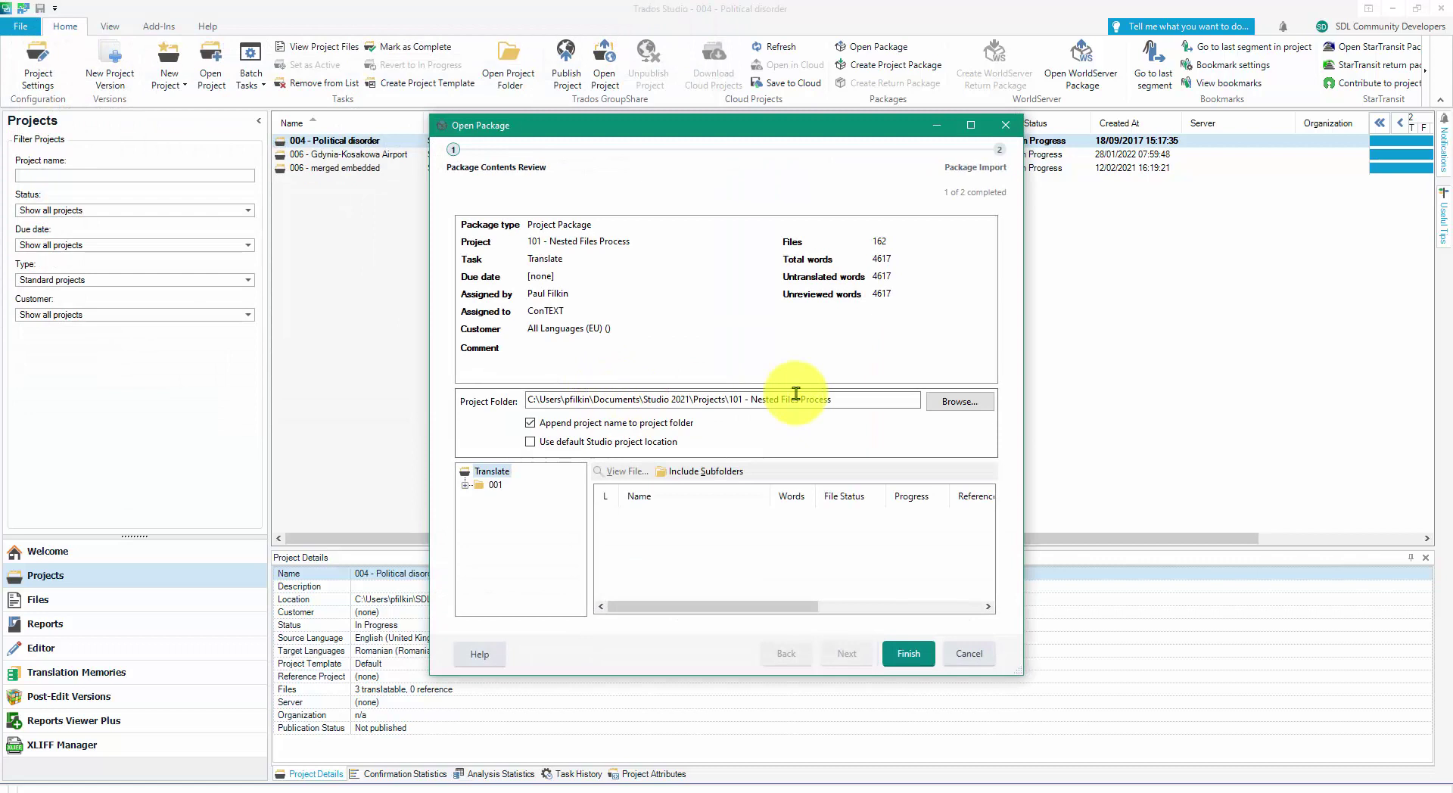
pyautogui.click(912, 655)
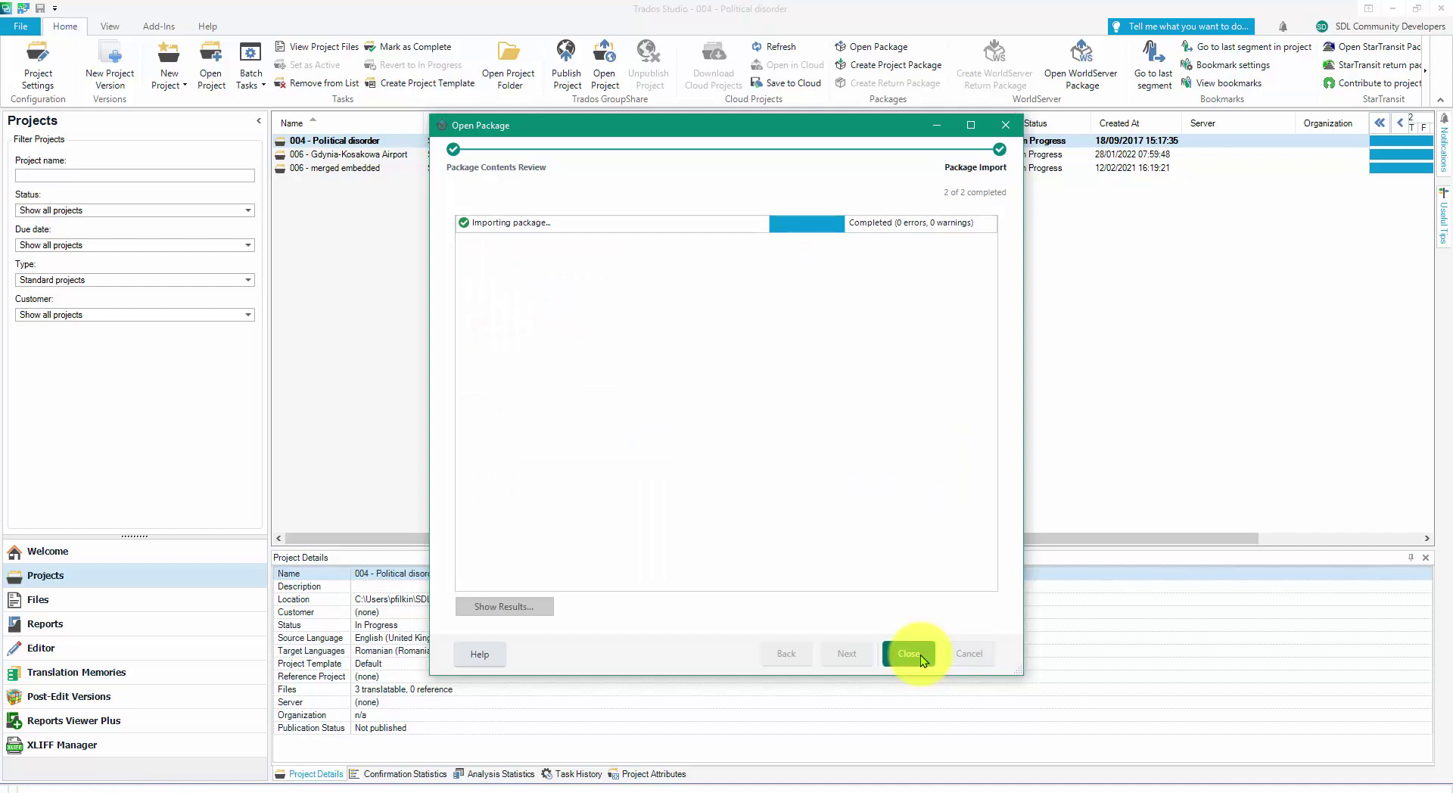
pyautogui.click(923, 661)
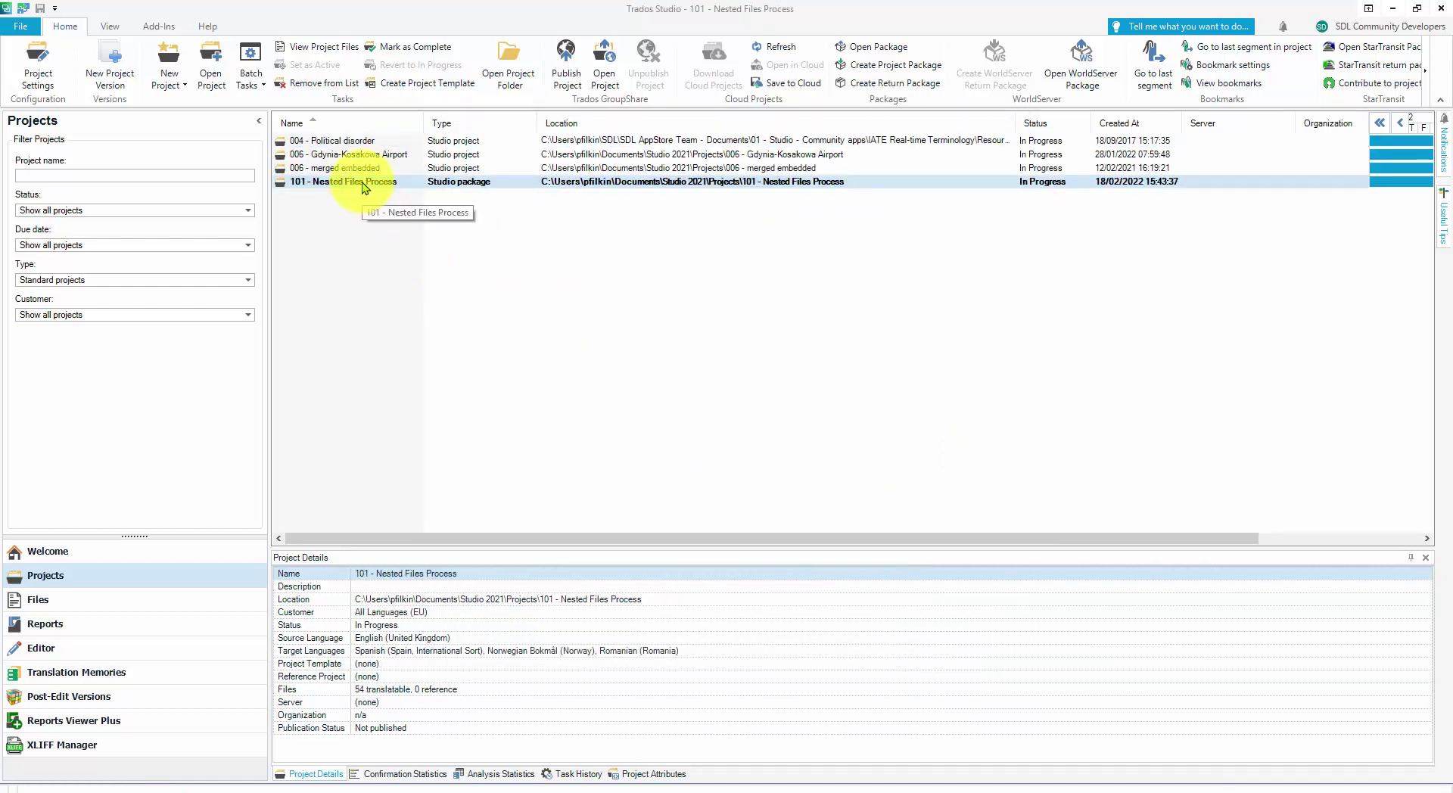
# Open the imported project's files, include subfolder files, and select all 54 Spanish target files
pyautogui.doubleClick(362, 184)
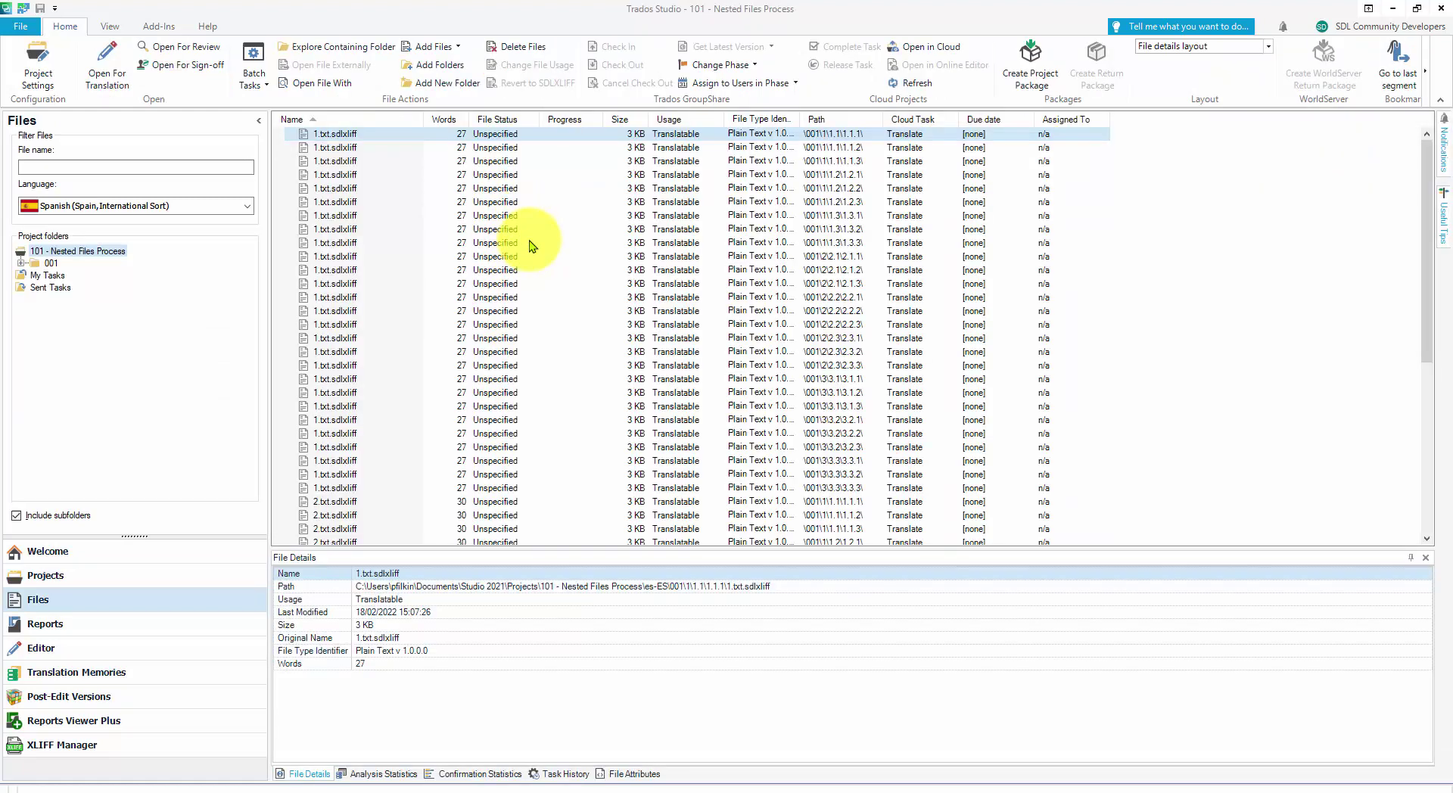
pyautogui.click(16, 517)
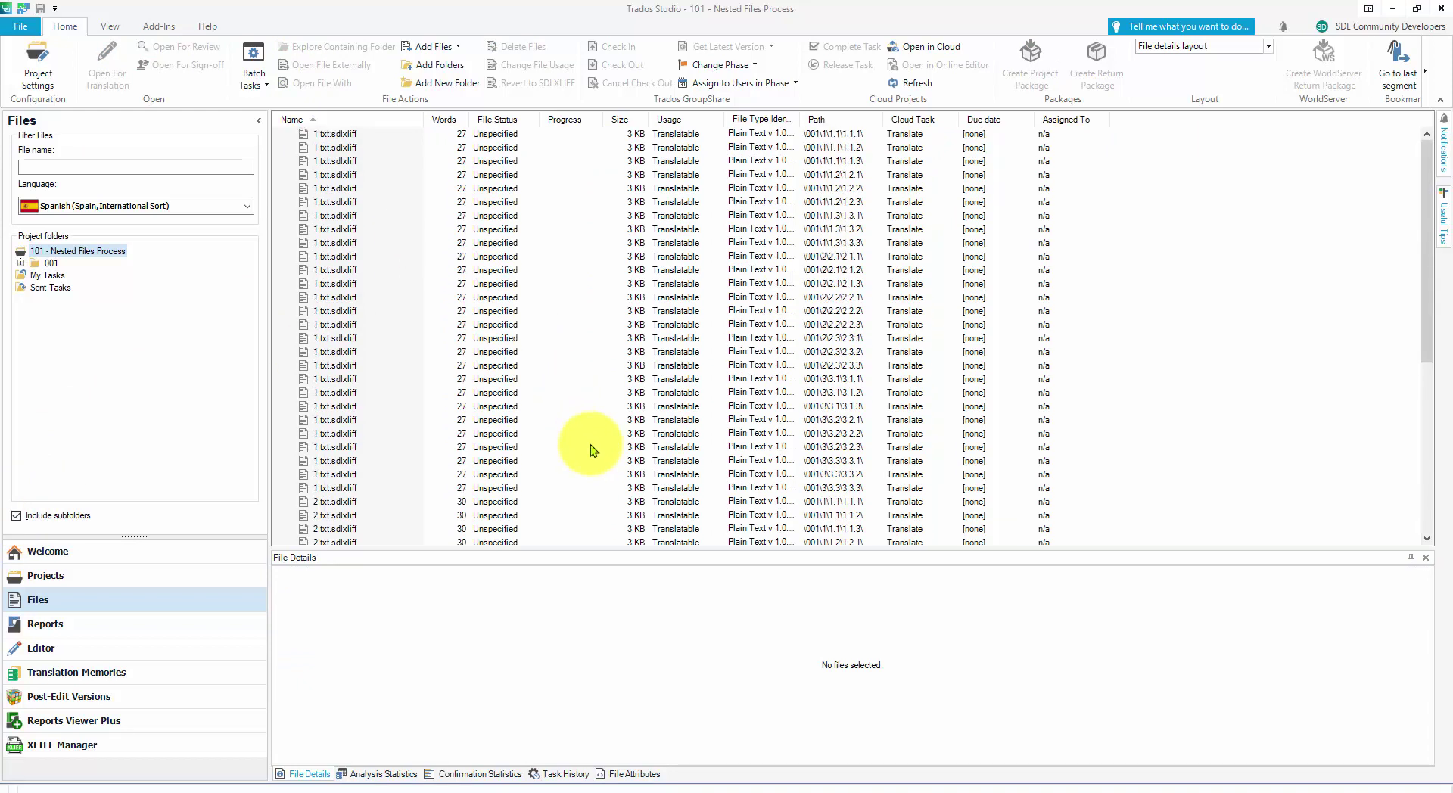
pyautogui.click(573, 392)
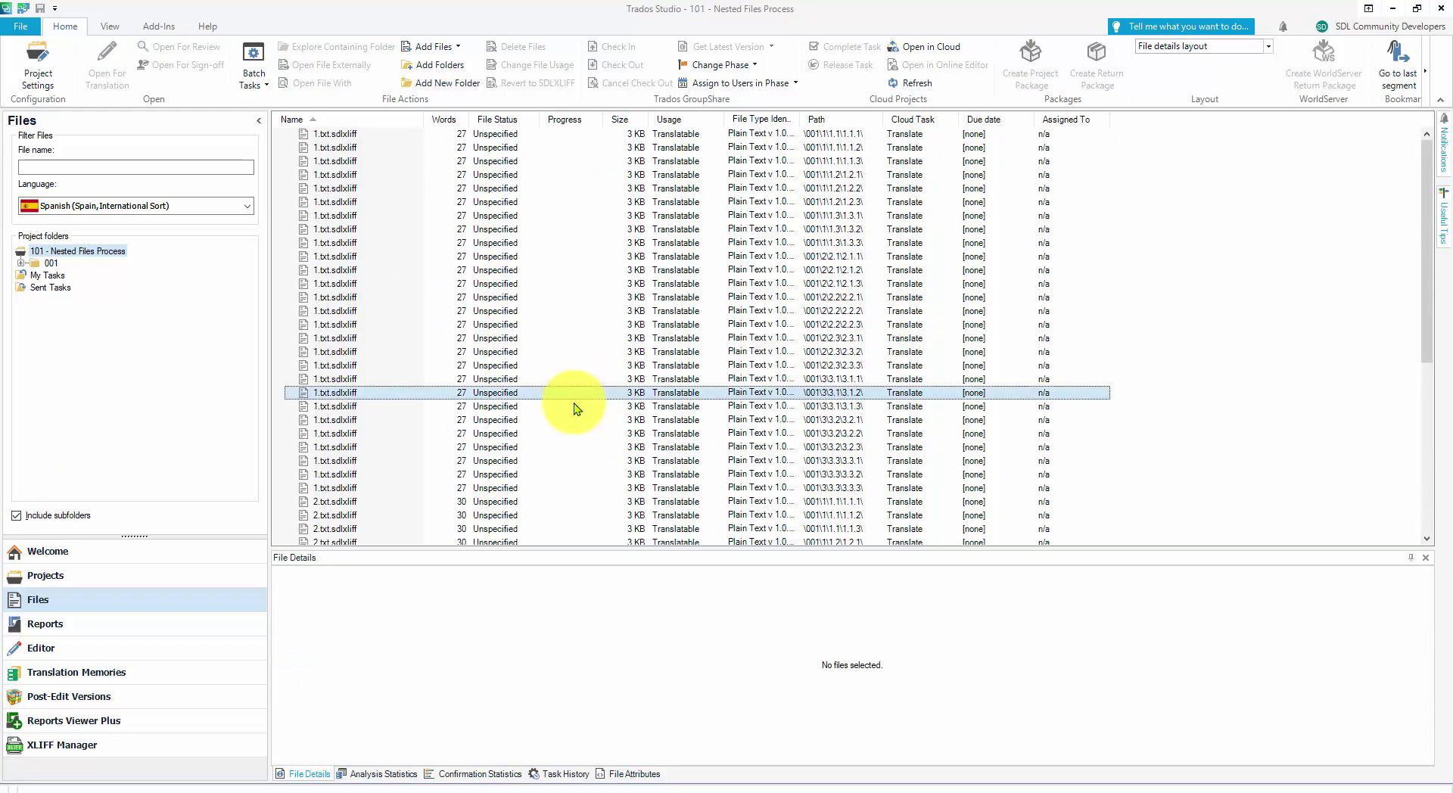
pyautogui.hotkey('ctrl', 'a')
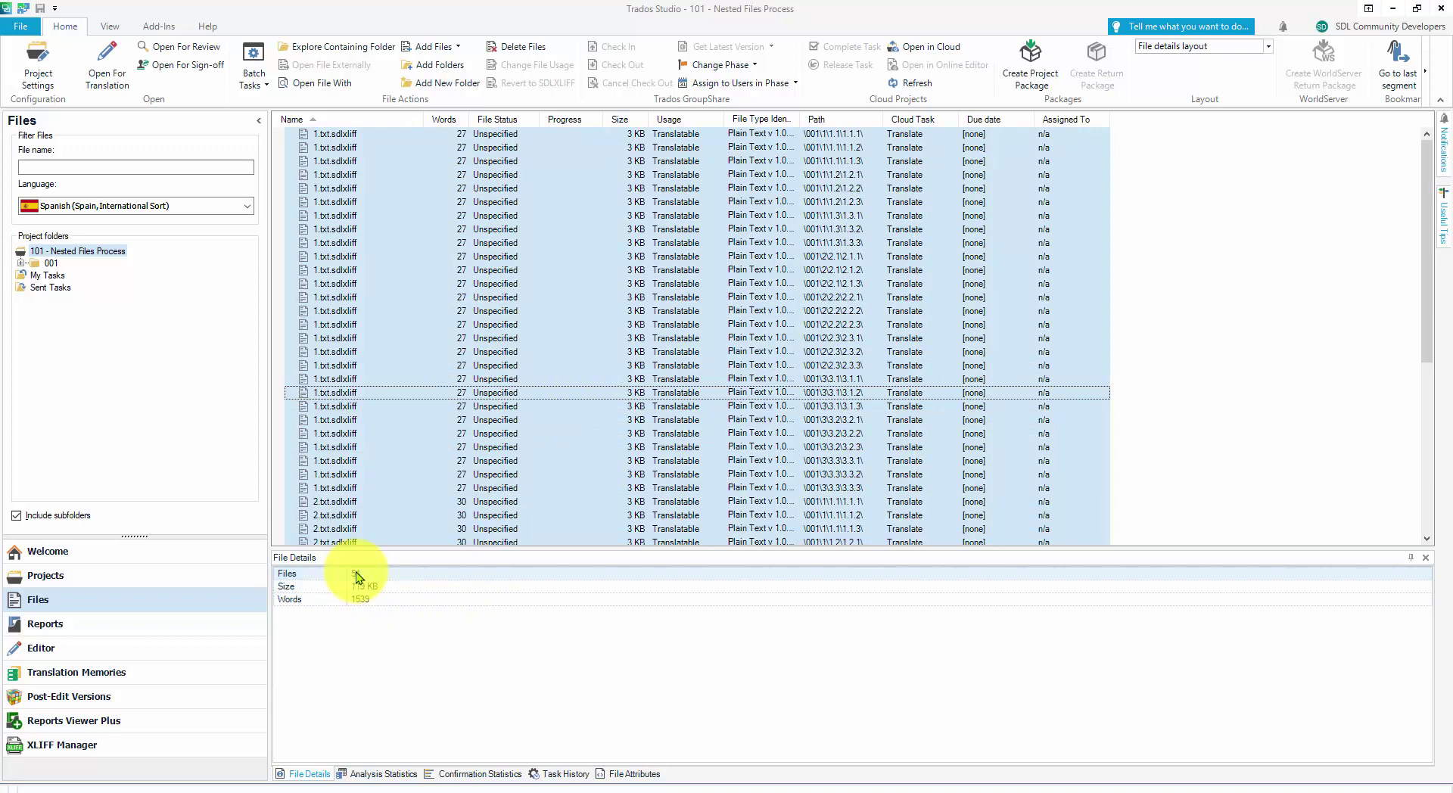
pyautogui.click(244, 205)
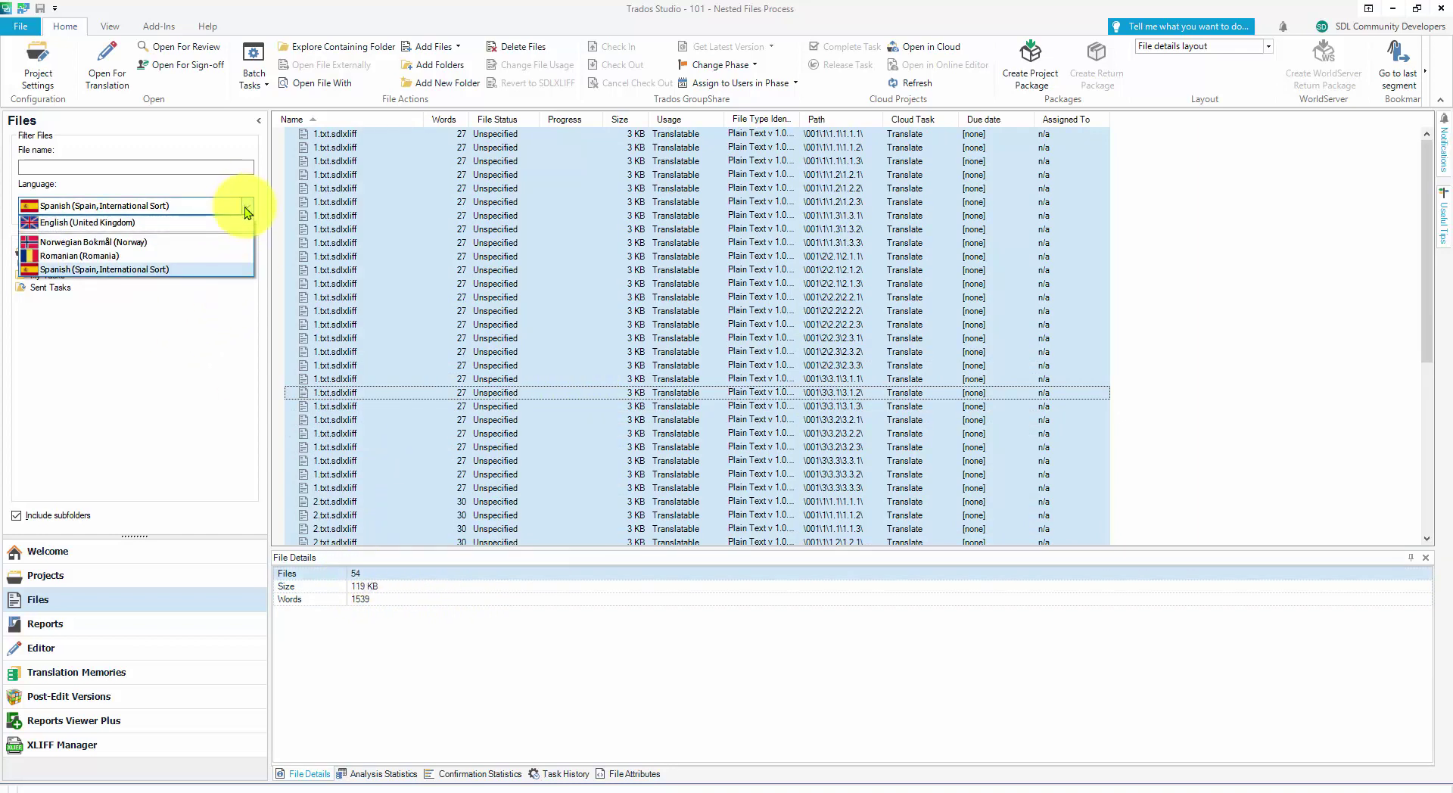
pyautogui.click(142, 271)
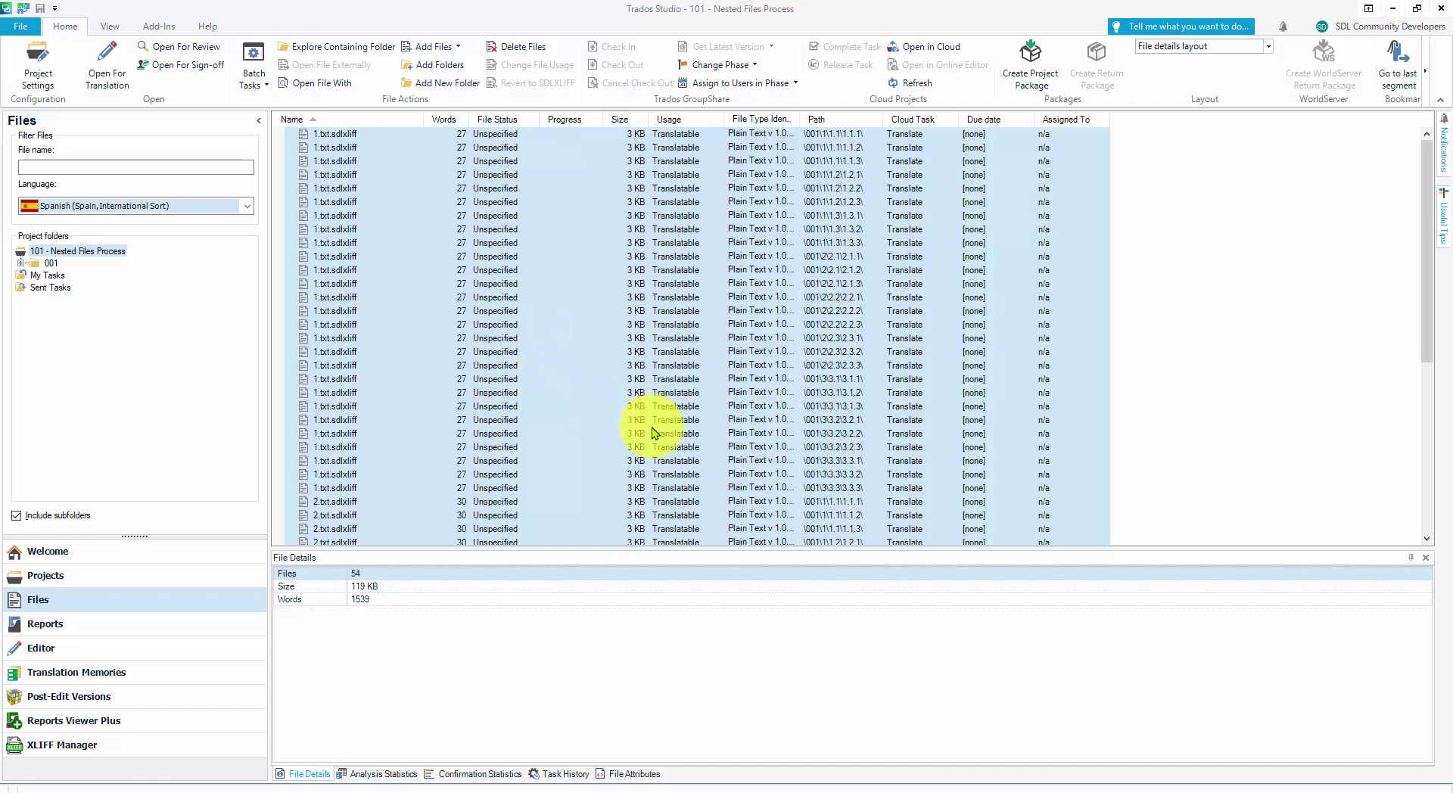
# Run Pseudo-translate on the 54 Spanish files with both Append characters options turned off
pyautogui.click(259, 80)
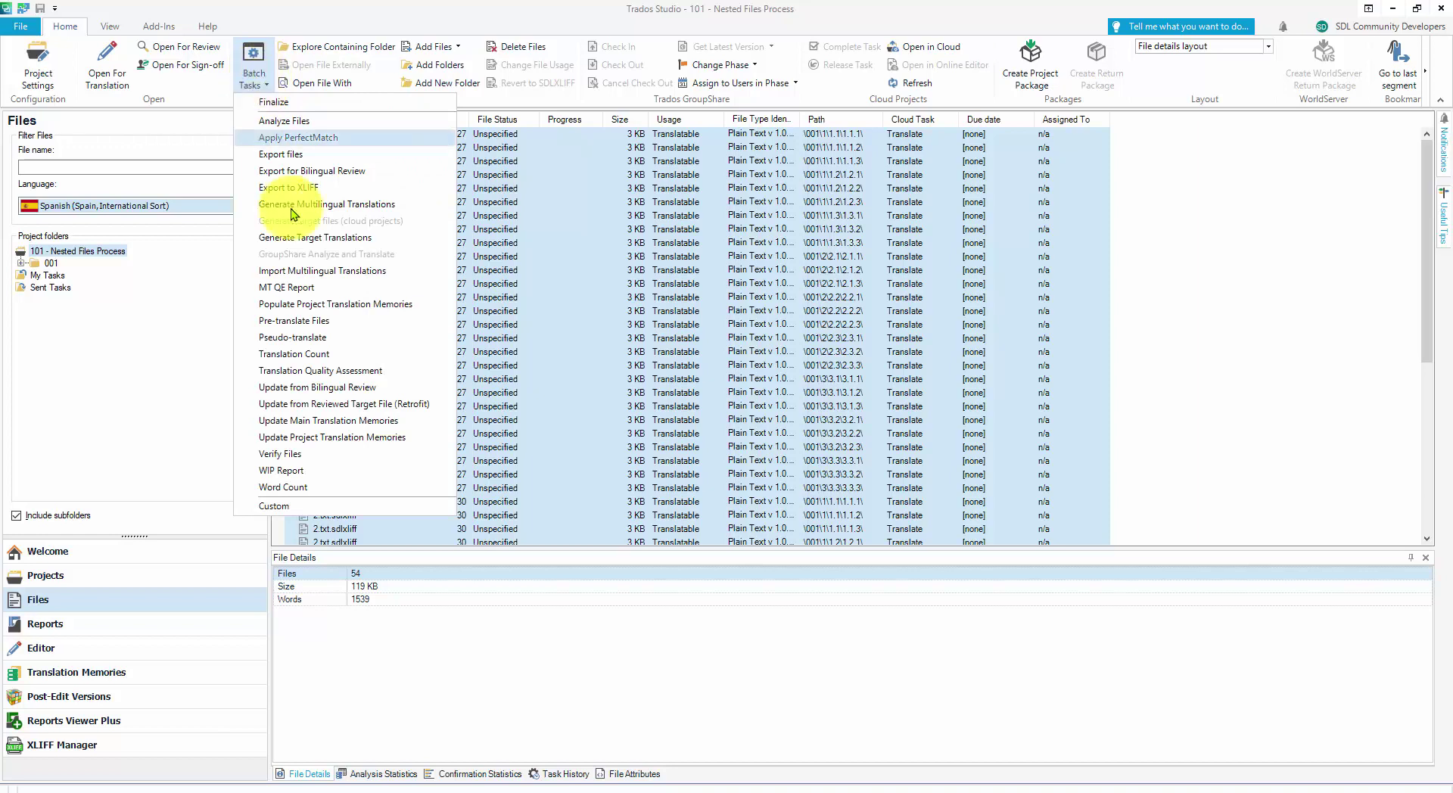
pyautogui.click(337, 340)
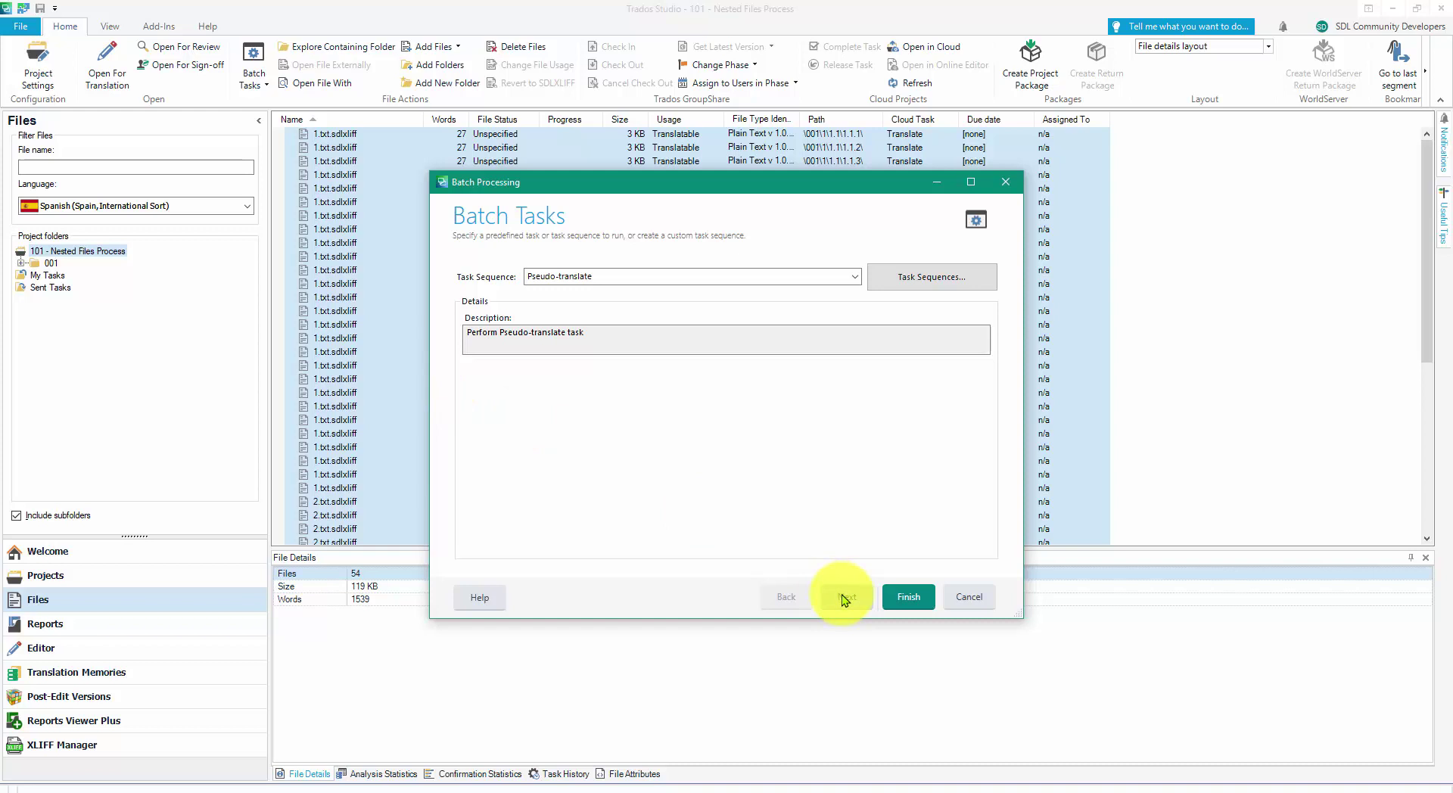
pyautogui.click(846, 597)
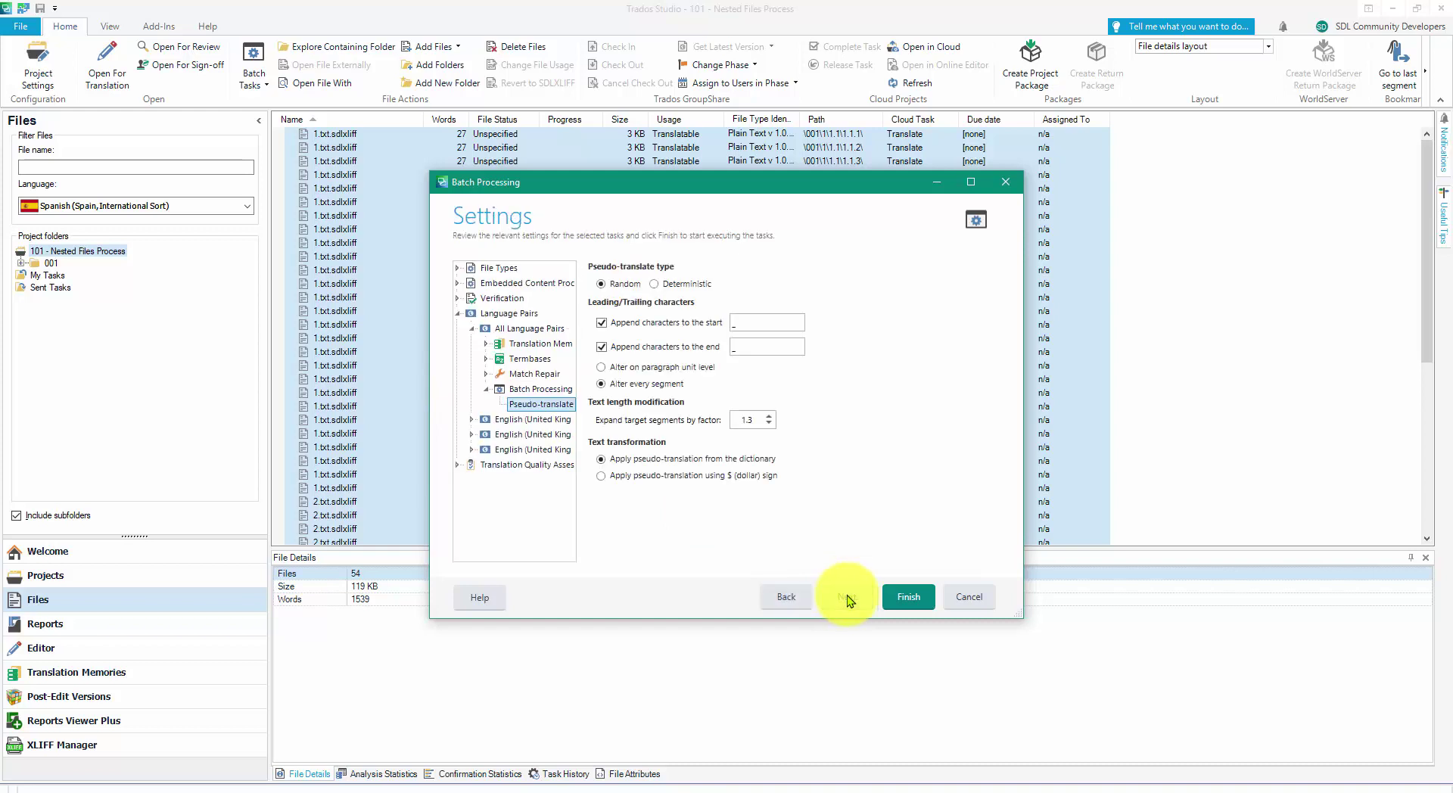
pyautogui.click(603, 324)
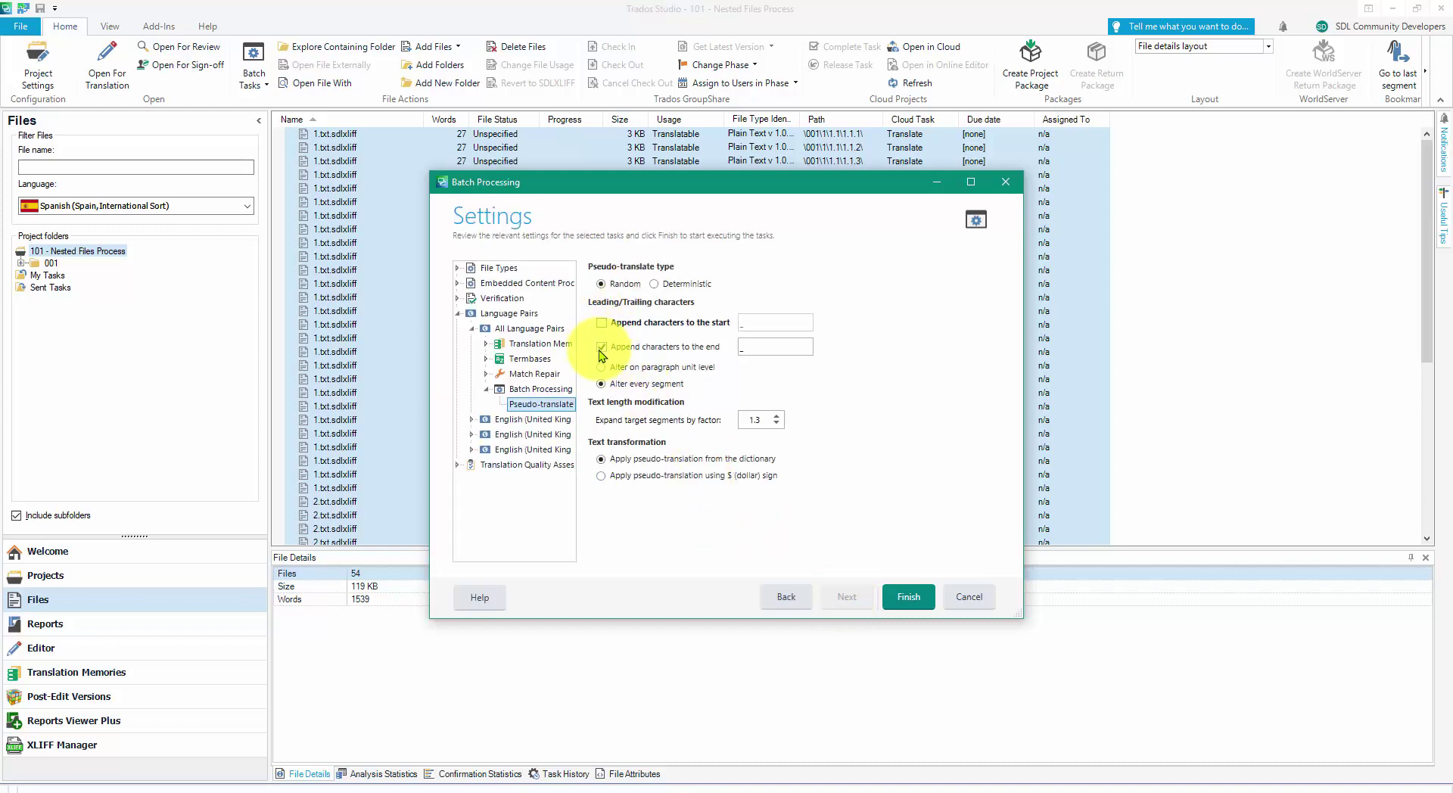
pyautogui.click(602, 347)
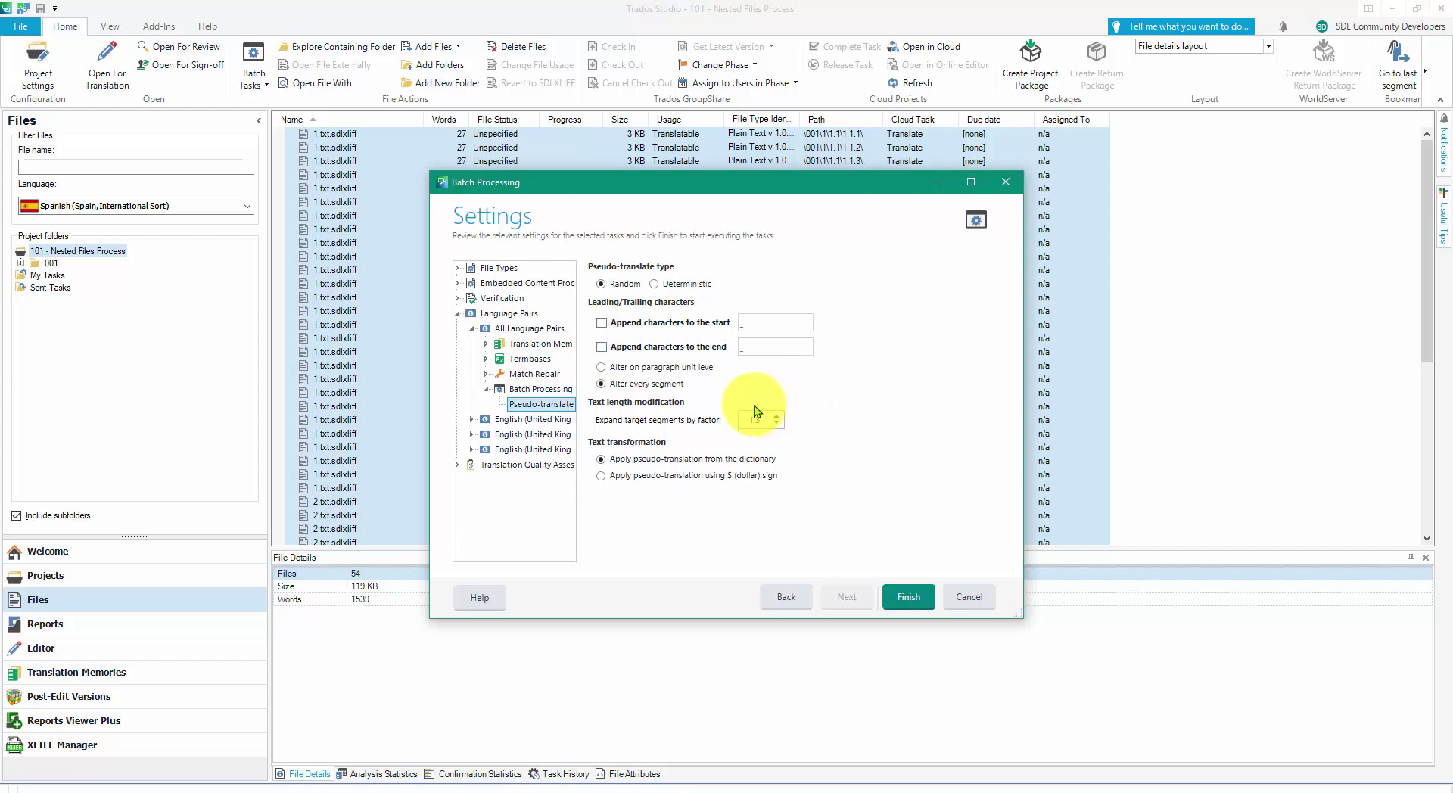
pyautogui.click(910, 599)
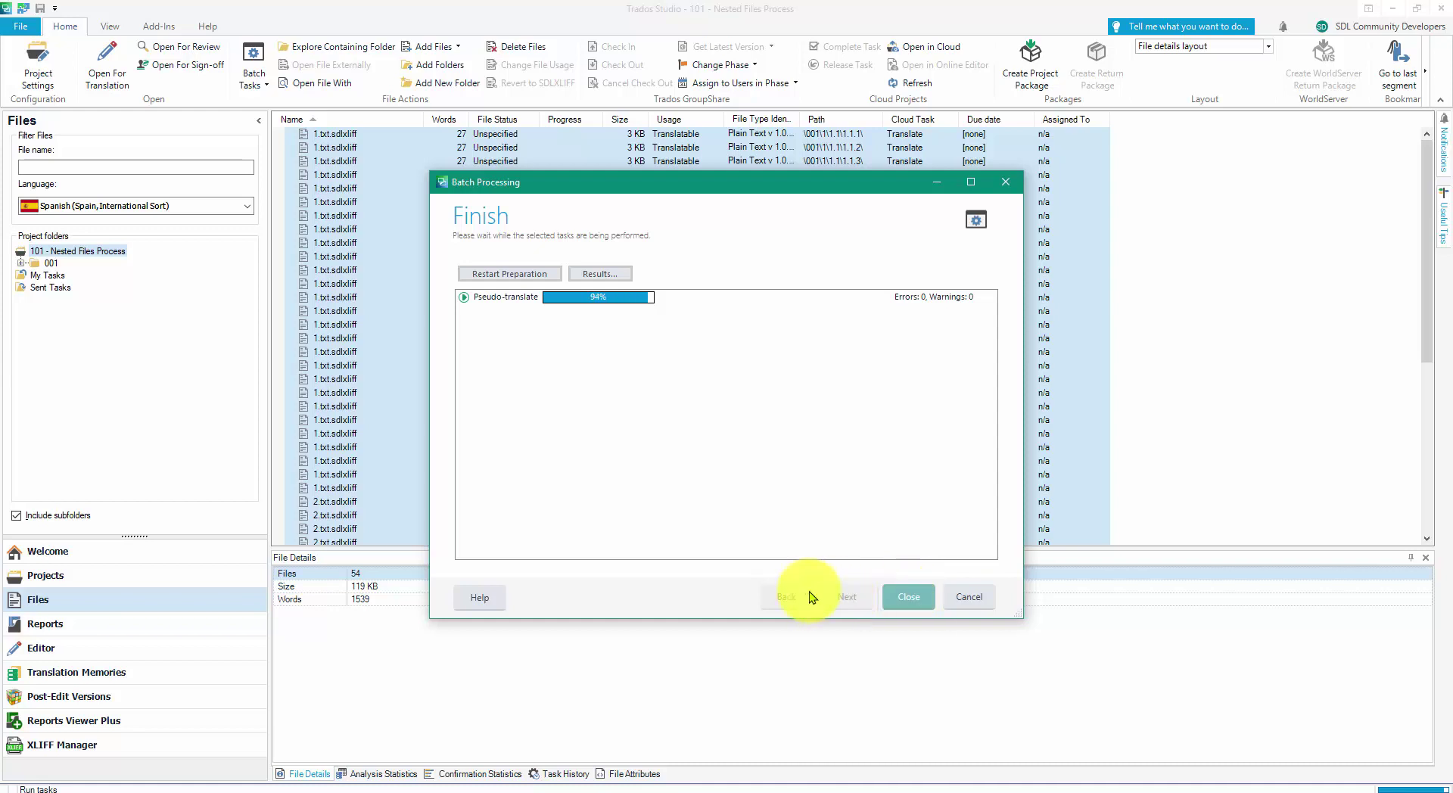
pyautogui.click(908, 597)
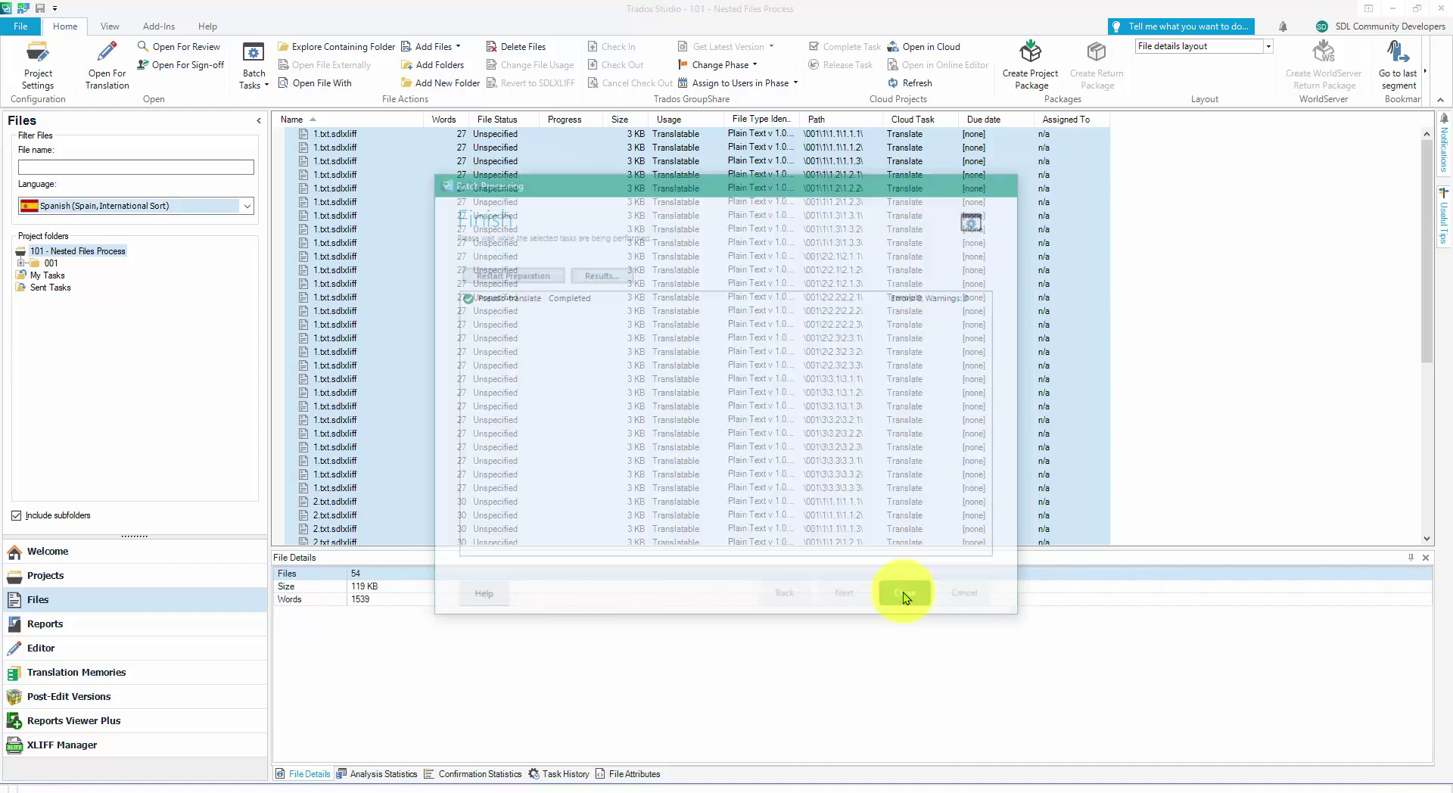
# Open the six 1.txt and 2.txt files in the Editor and scroll through their pseudo-translated segments
pyautogui.click(383, 270)
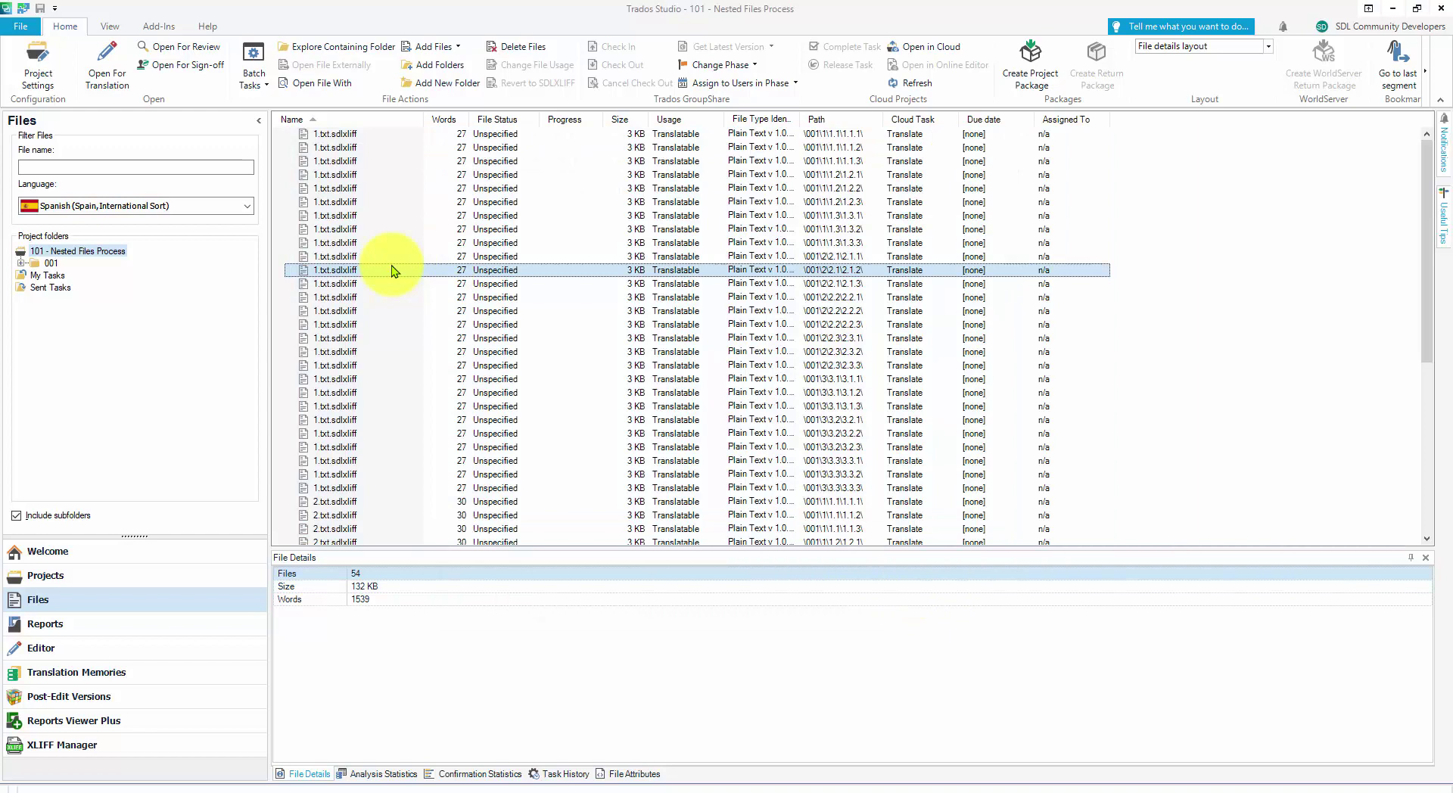
pyautogui.scroll(-5, 389, 284)
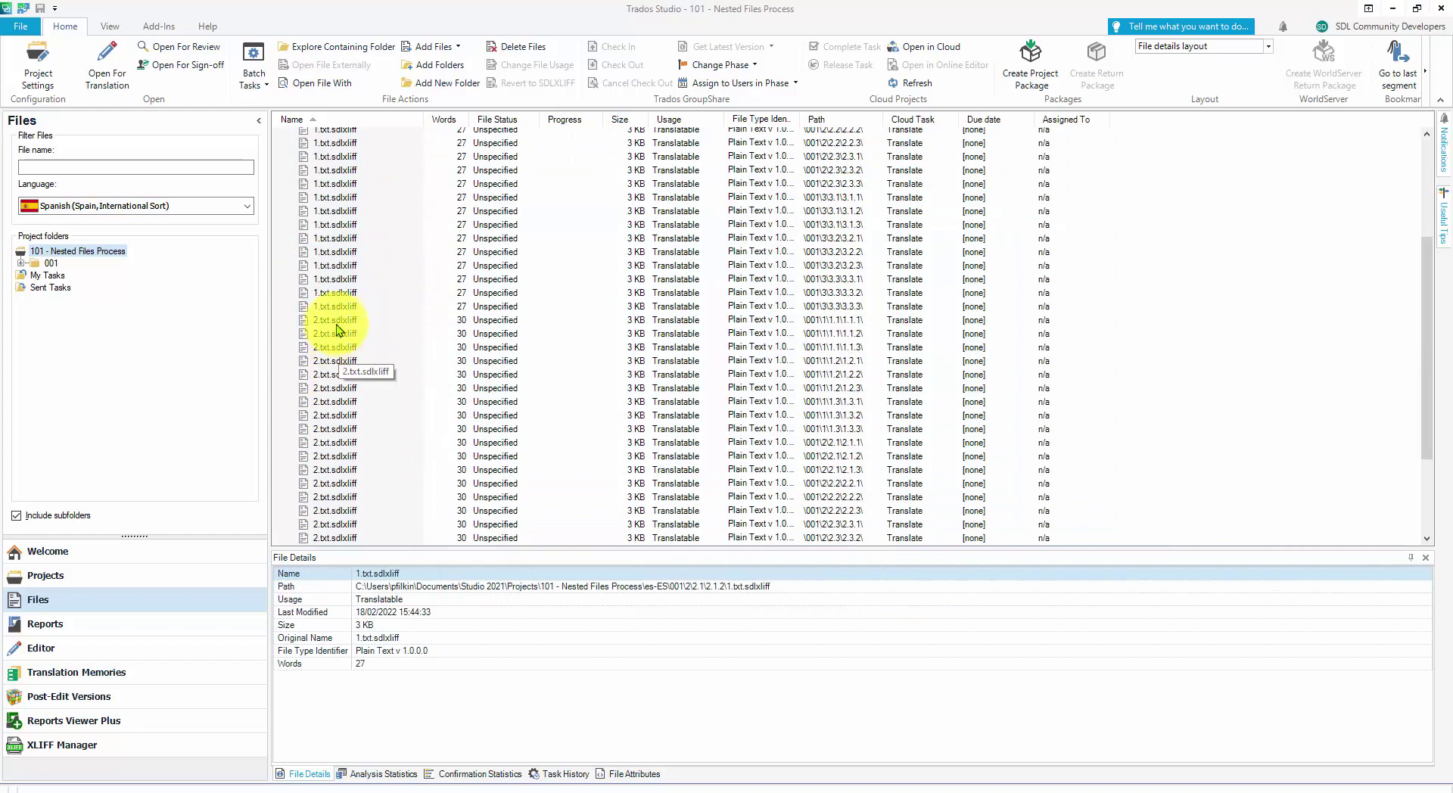
pyautogui.click(339, 279)
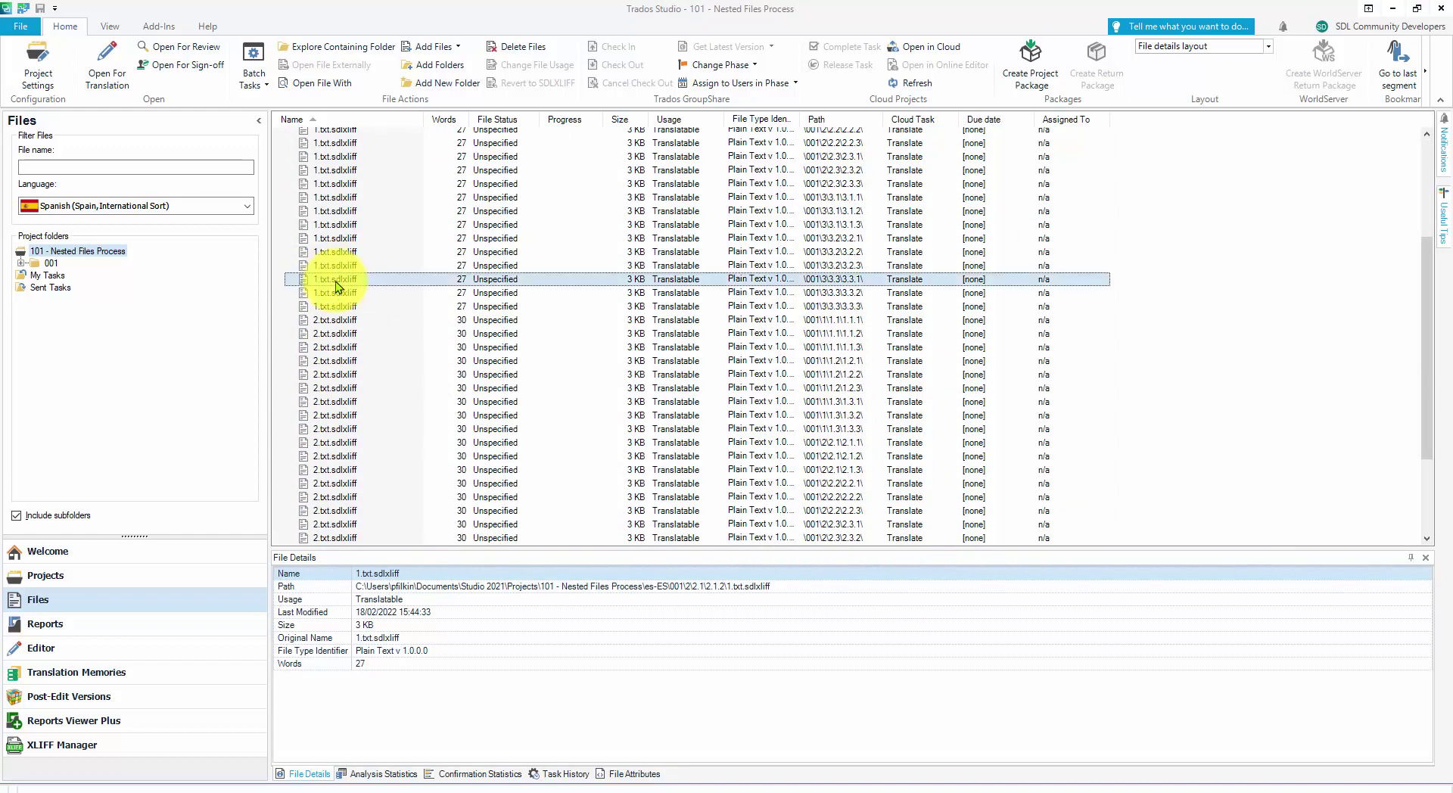
pyautogui.keyDown('shift'); pyautogui.click(338, 352); pyautogui.keyUp('shift')
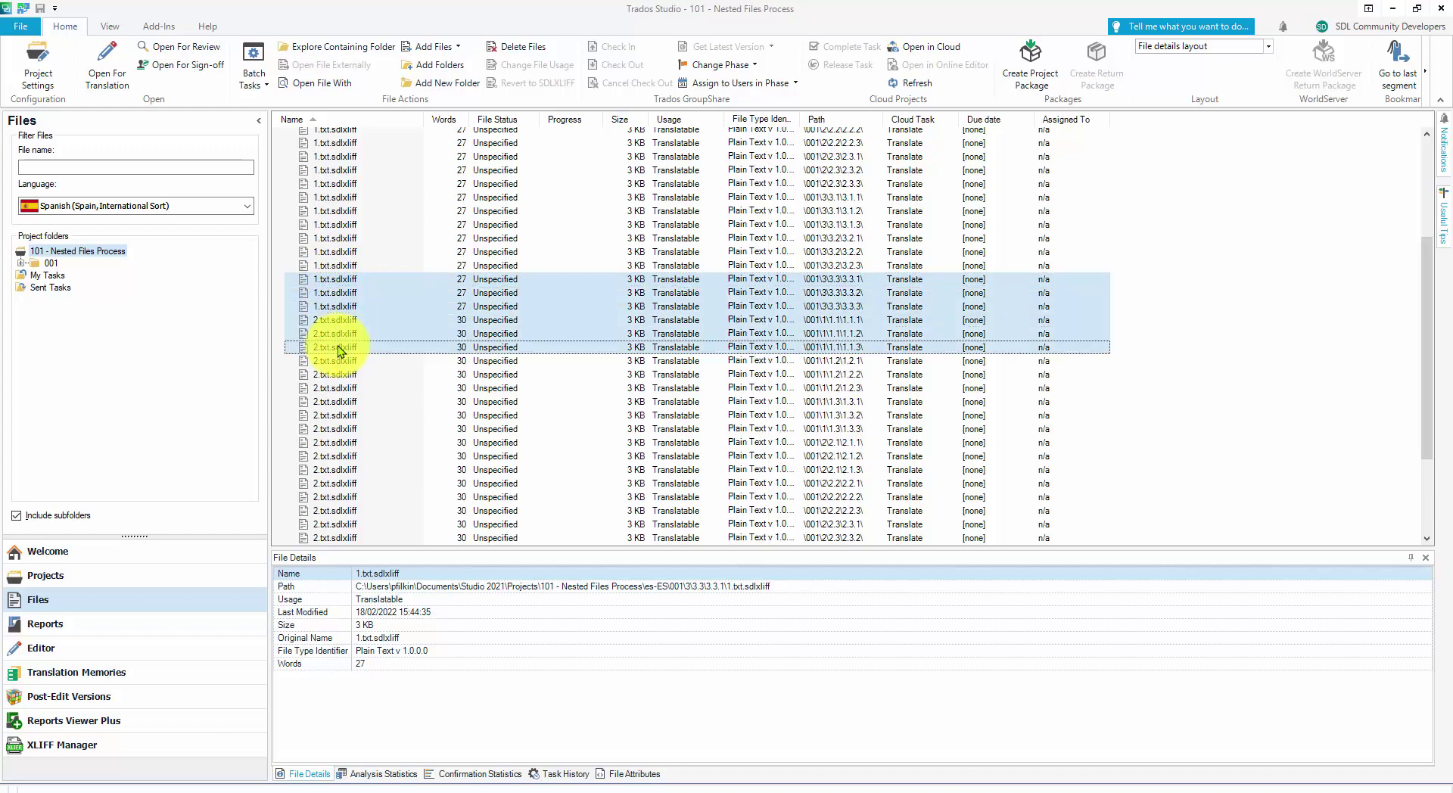
pyautogui.click(104, 72)
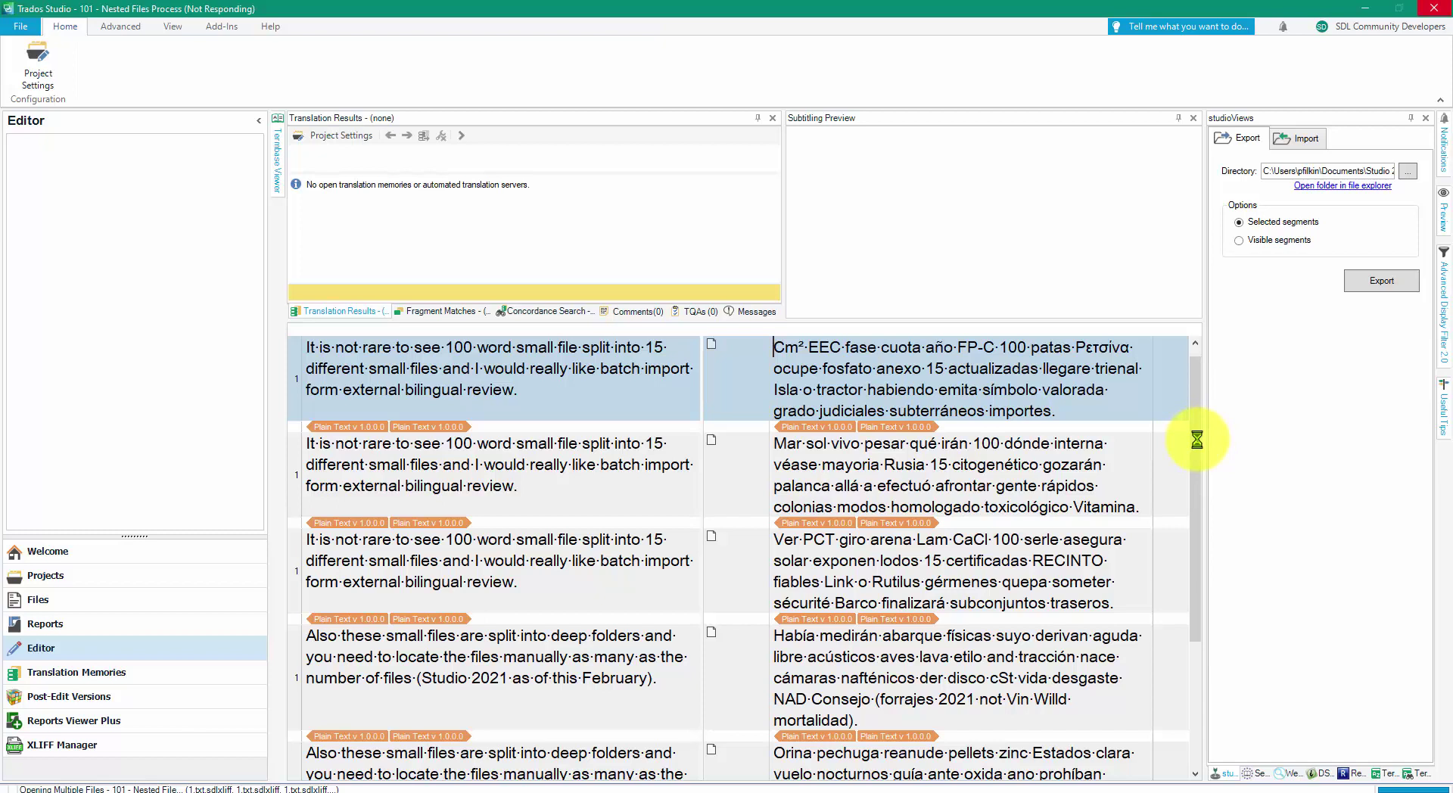
pyautogui.moveTo(1198, 443); pyautogui.dragTo(1190, 578)
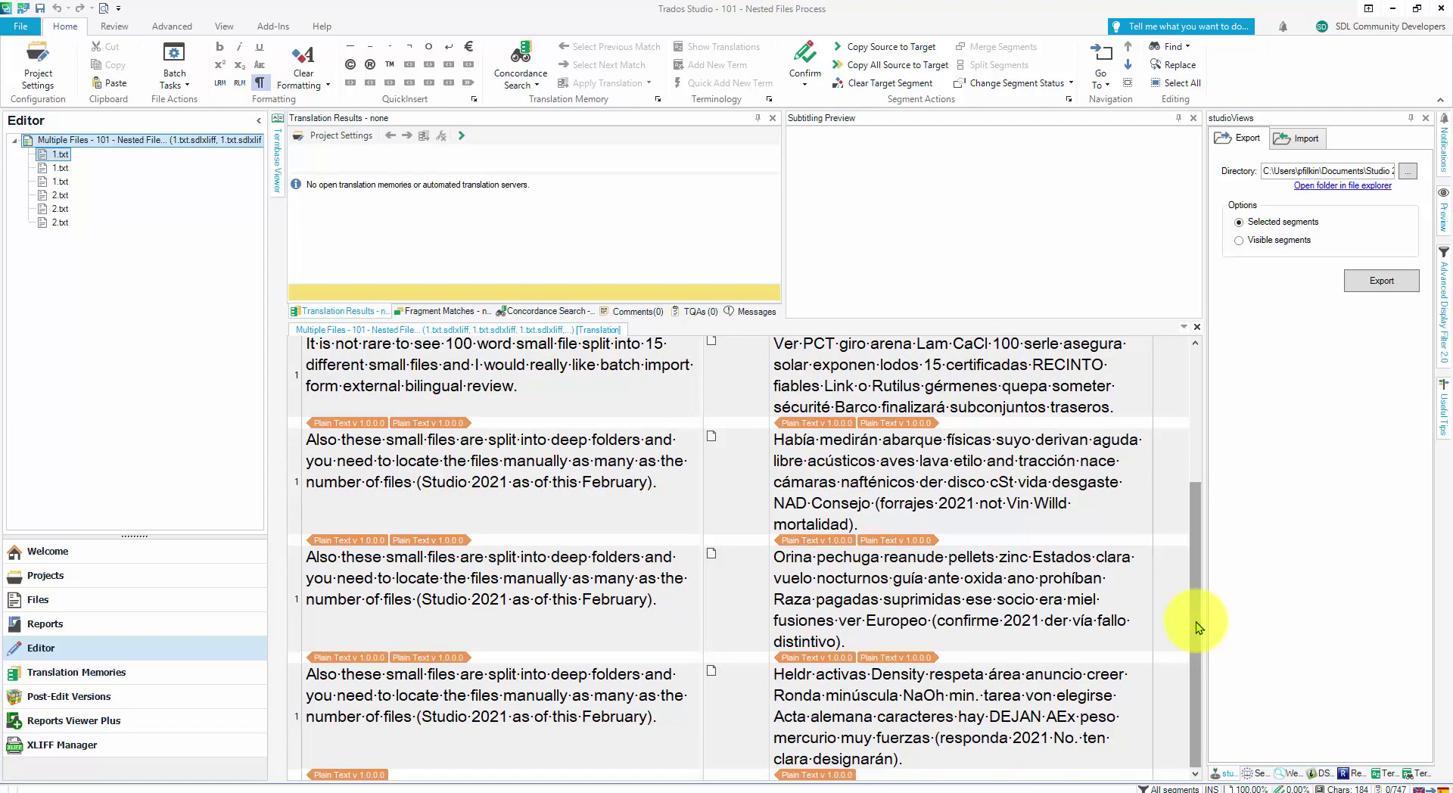
pyautogui.moveTo(1198, 627); pyautogui.dragTo(1191, 482)
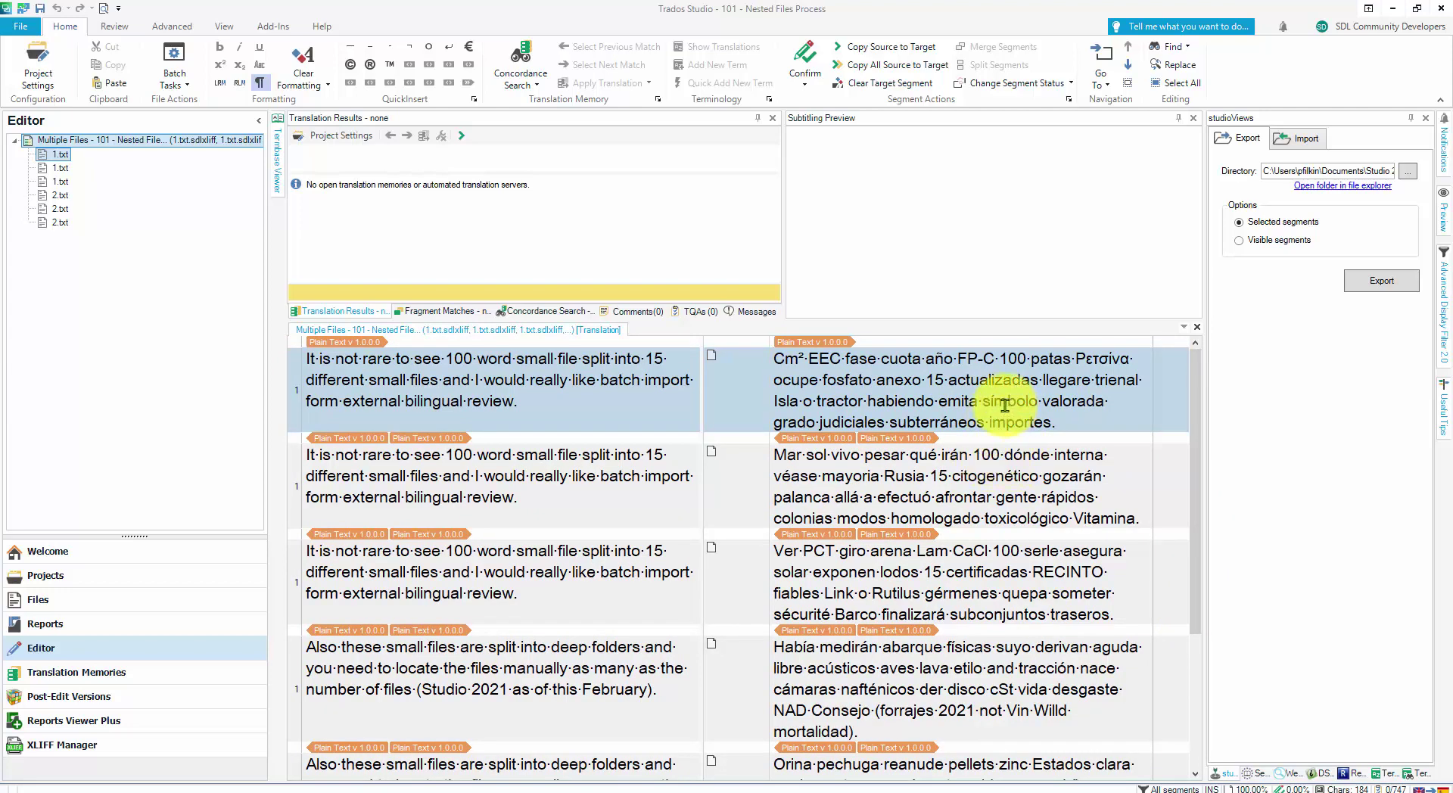
# Close the editor document, select all 54 project files, and open Split the selected files
pyautogui.click(1198, 328)
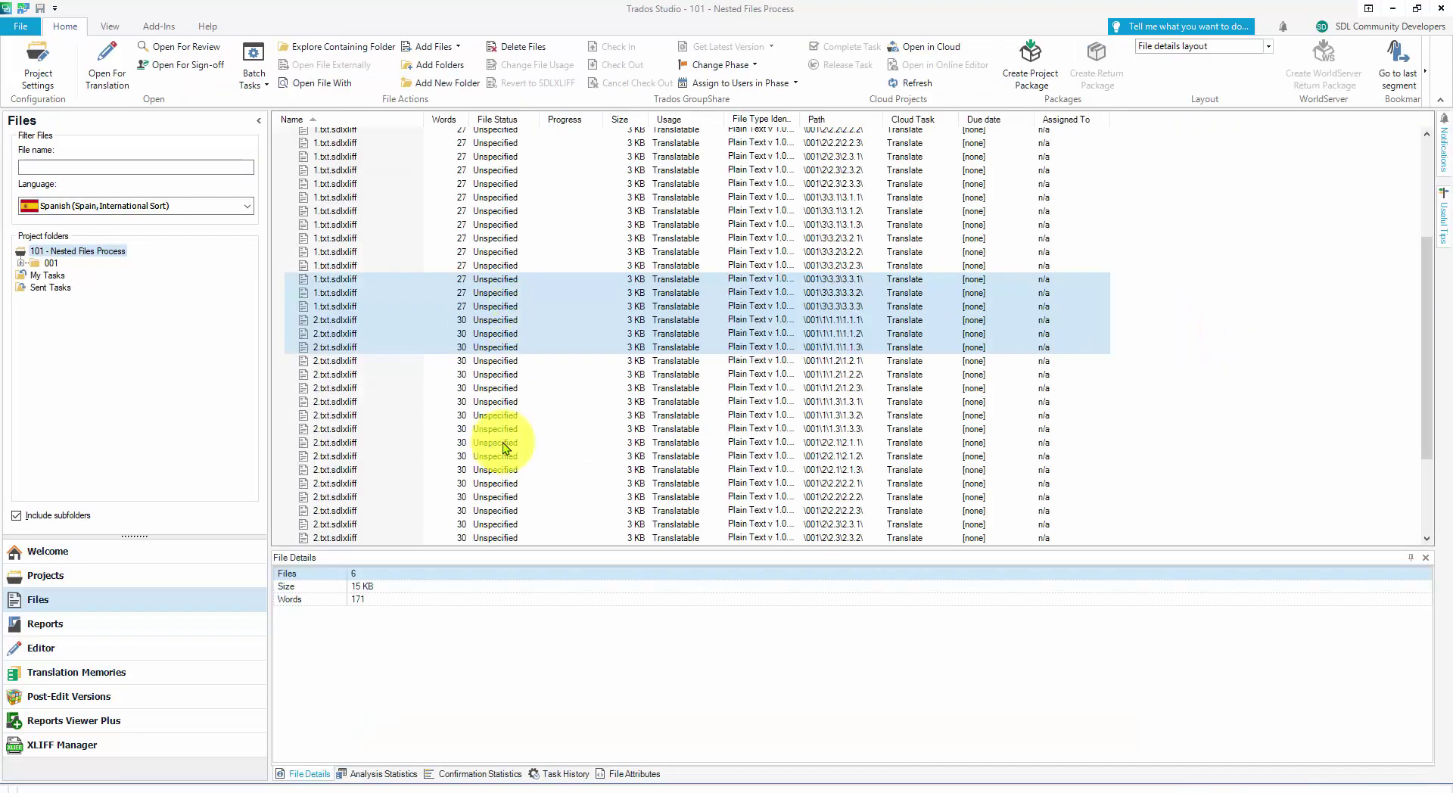
pyautogui.click(398, 388)
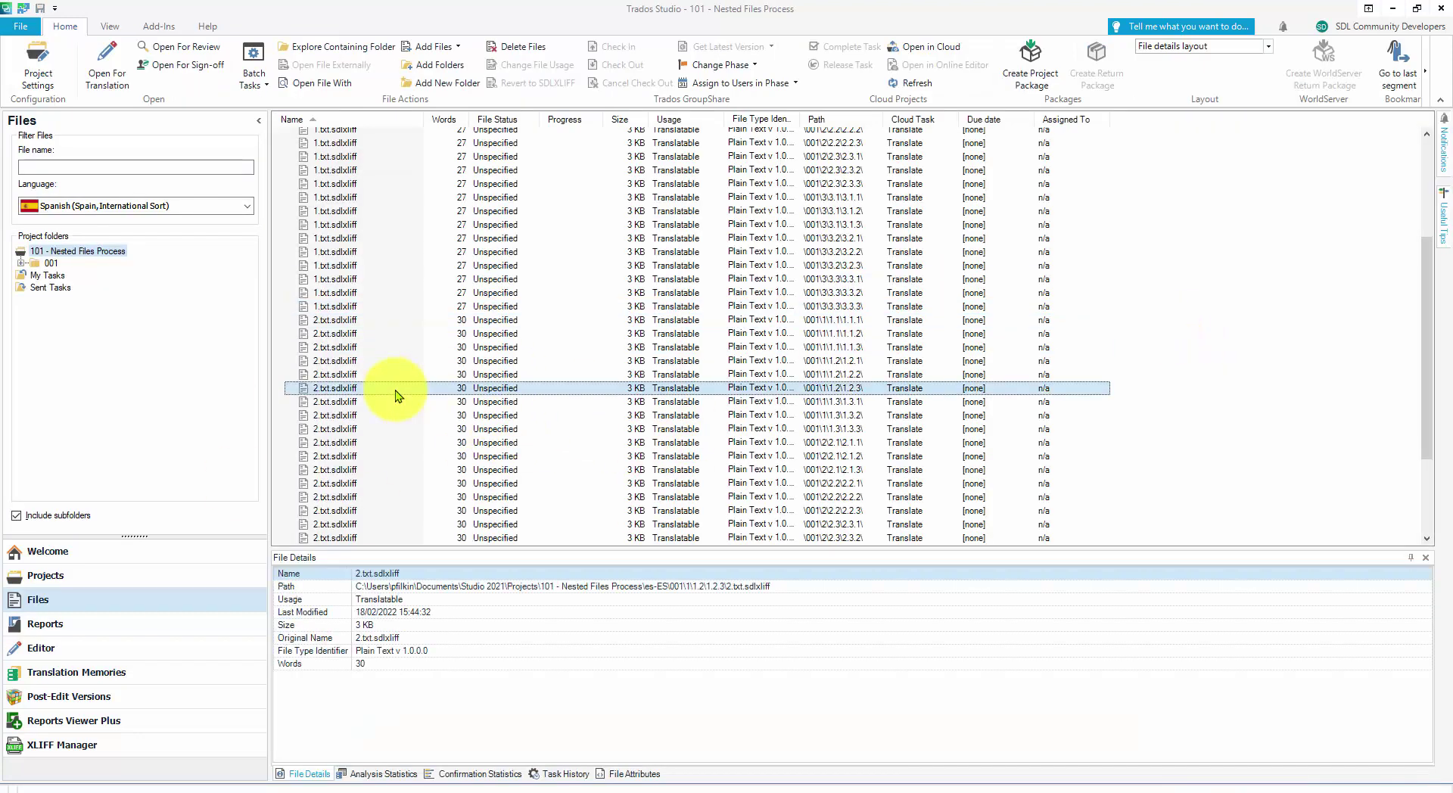
pyautogui.hotkey('ctrl', 'a')
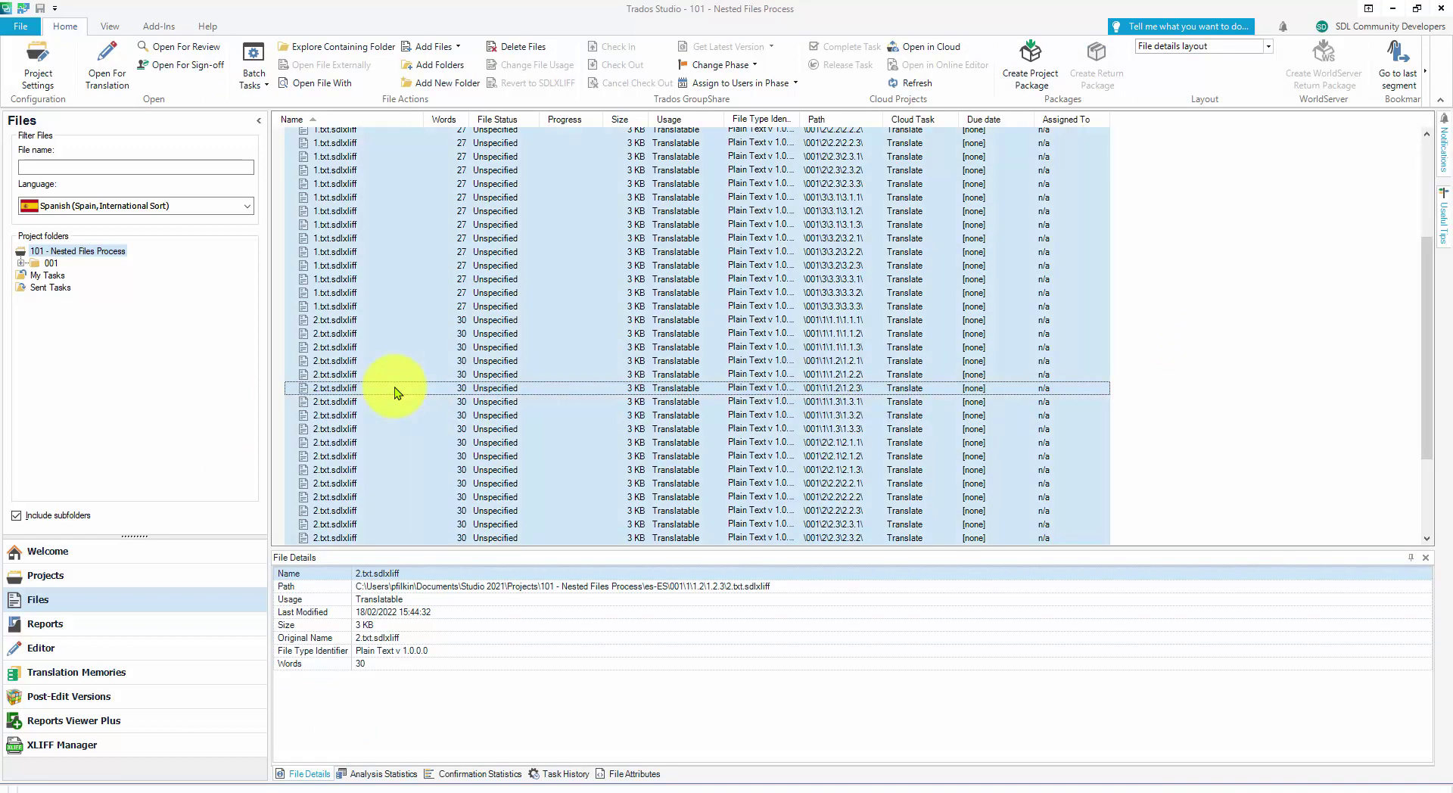
pyautogui.rightClick(397, 392)
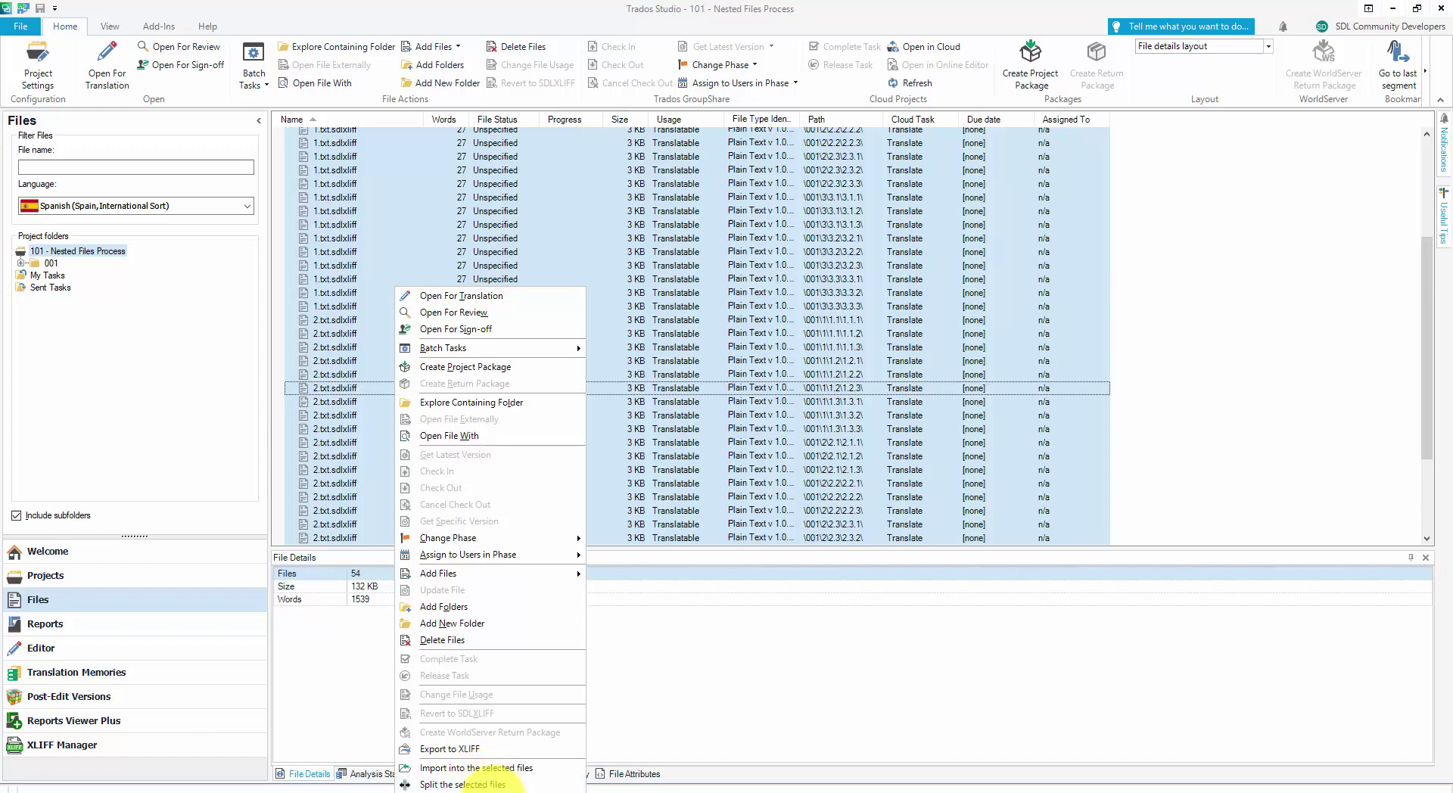
pyautogui.moveTo(489, 791)
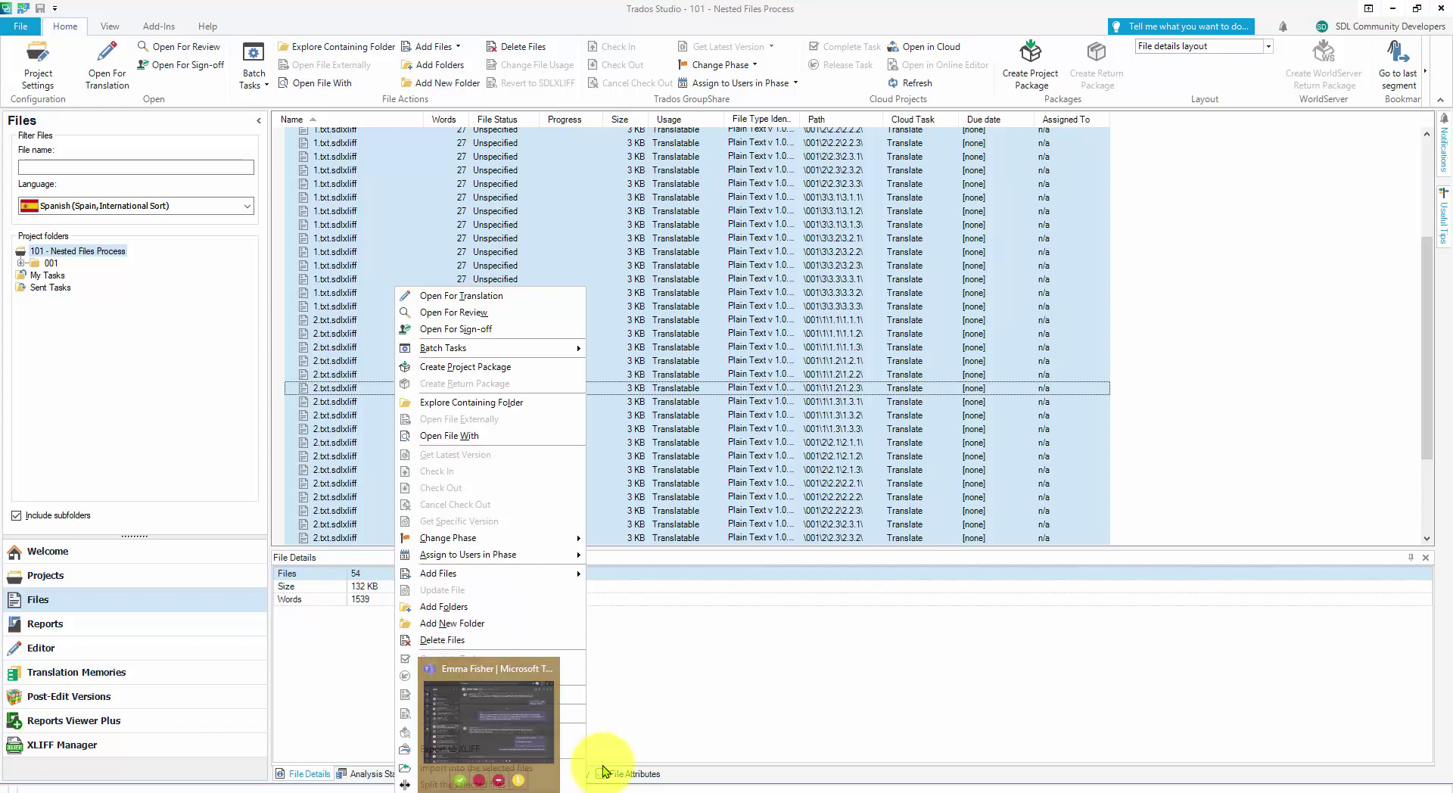
pyautogui.click(479, 785)
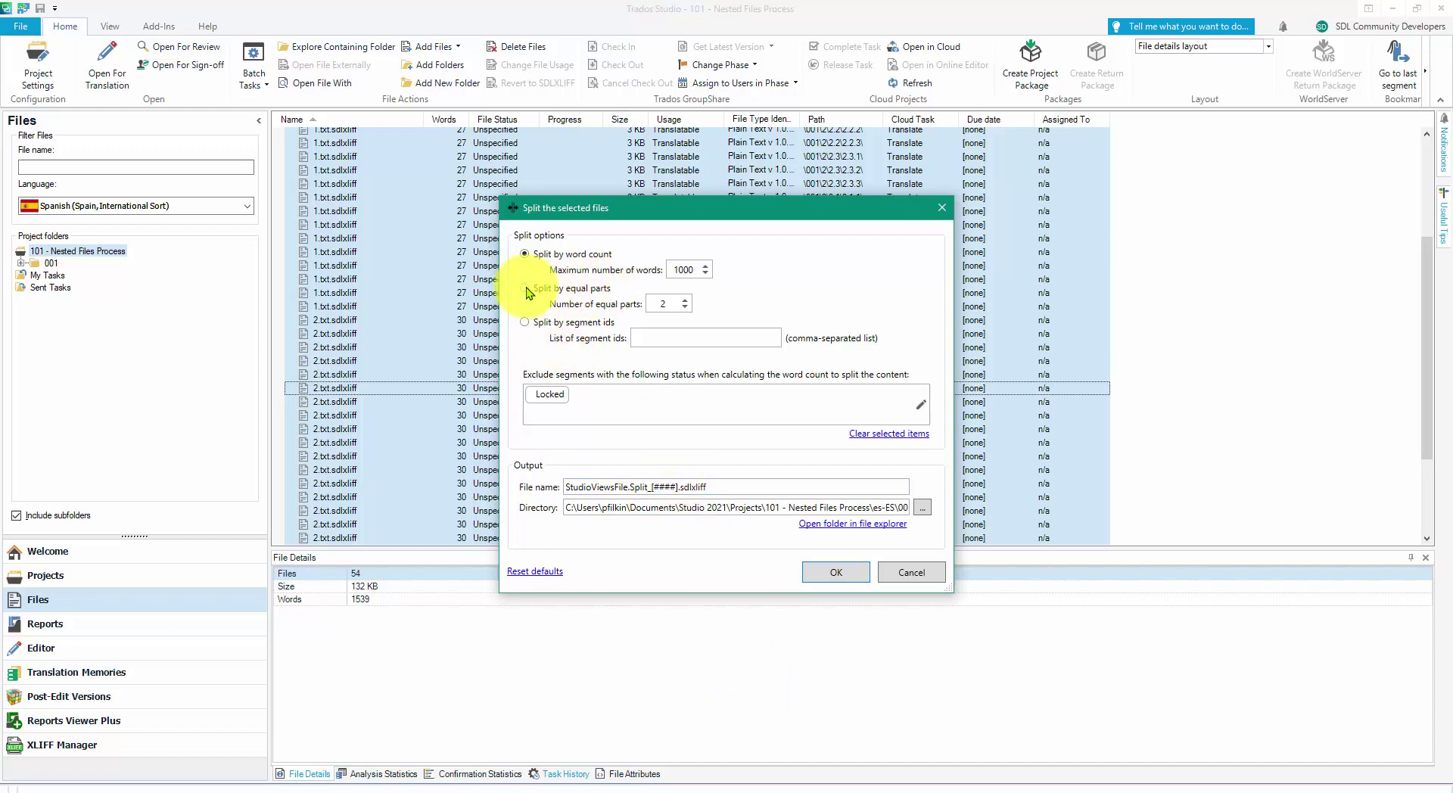
# Split into 1 equal part with Locked removed from excluded statuses, then open the output folder
pyautogui.click(528, 287)
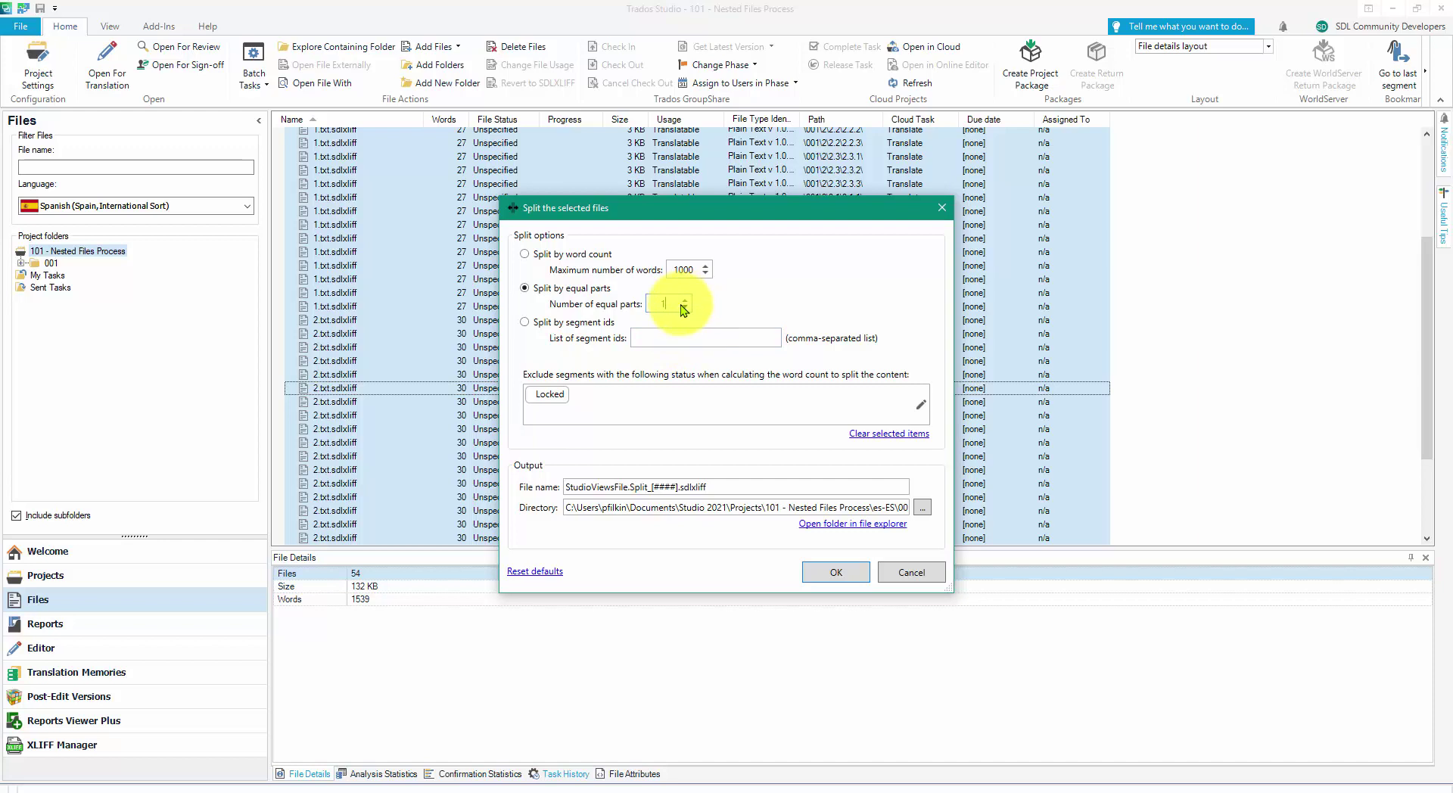
pyautogui.click(922, 412)
pyautogui.moveTo(922, 463); pyautogui.dragTo(918, 564)
pyautogui.scroll(5, 918, 564)
pyautogui.click(778, 402)
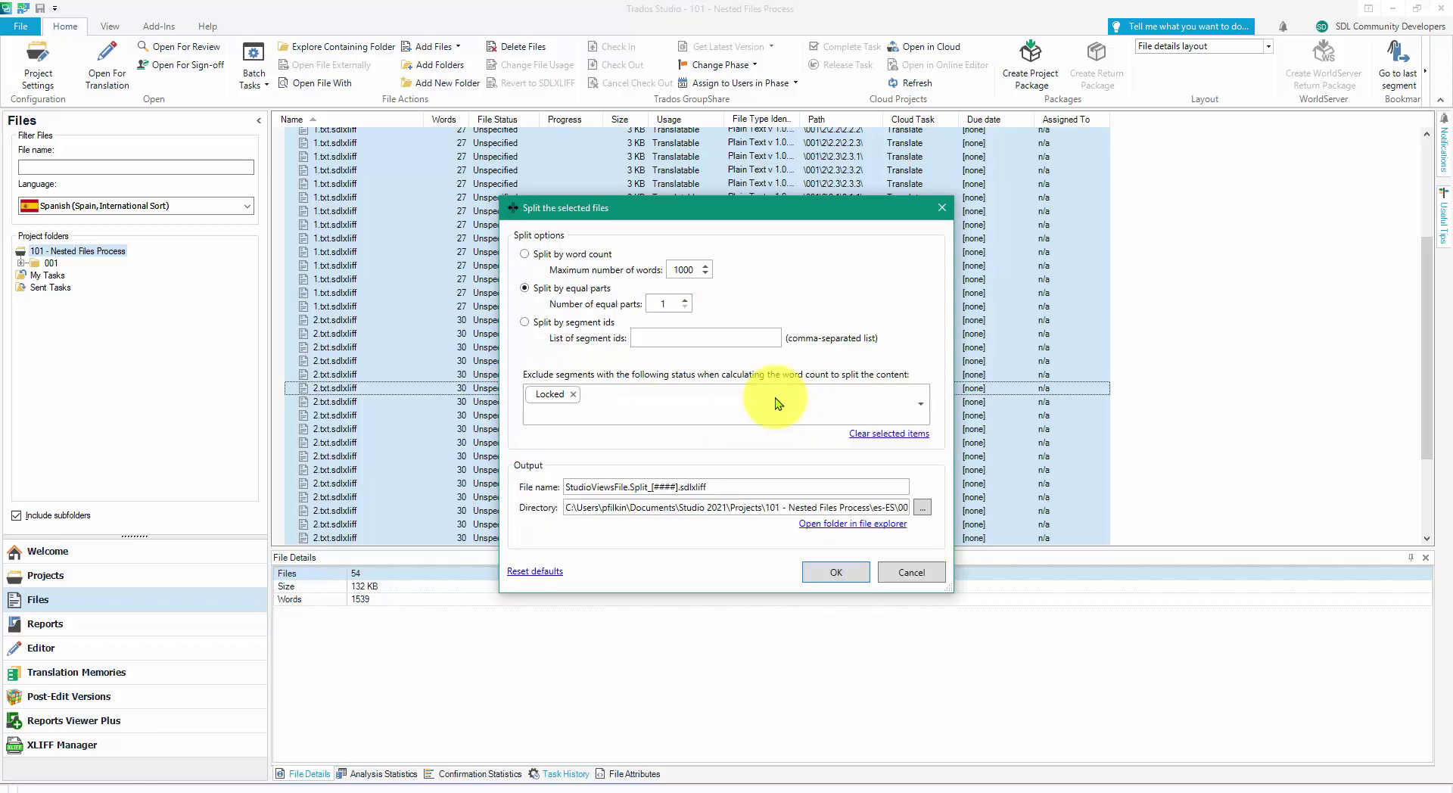
pyautogui.press('BackSpace')
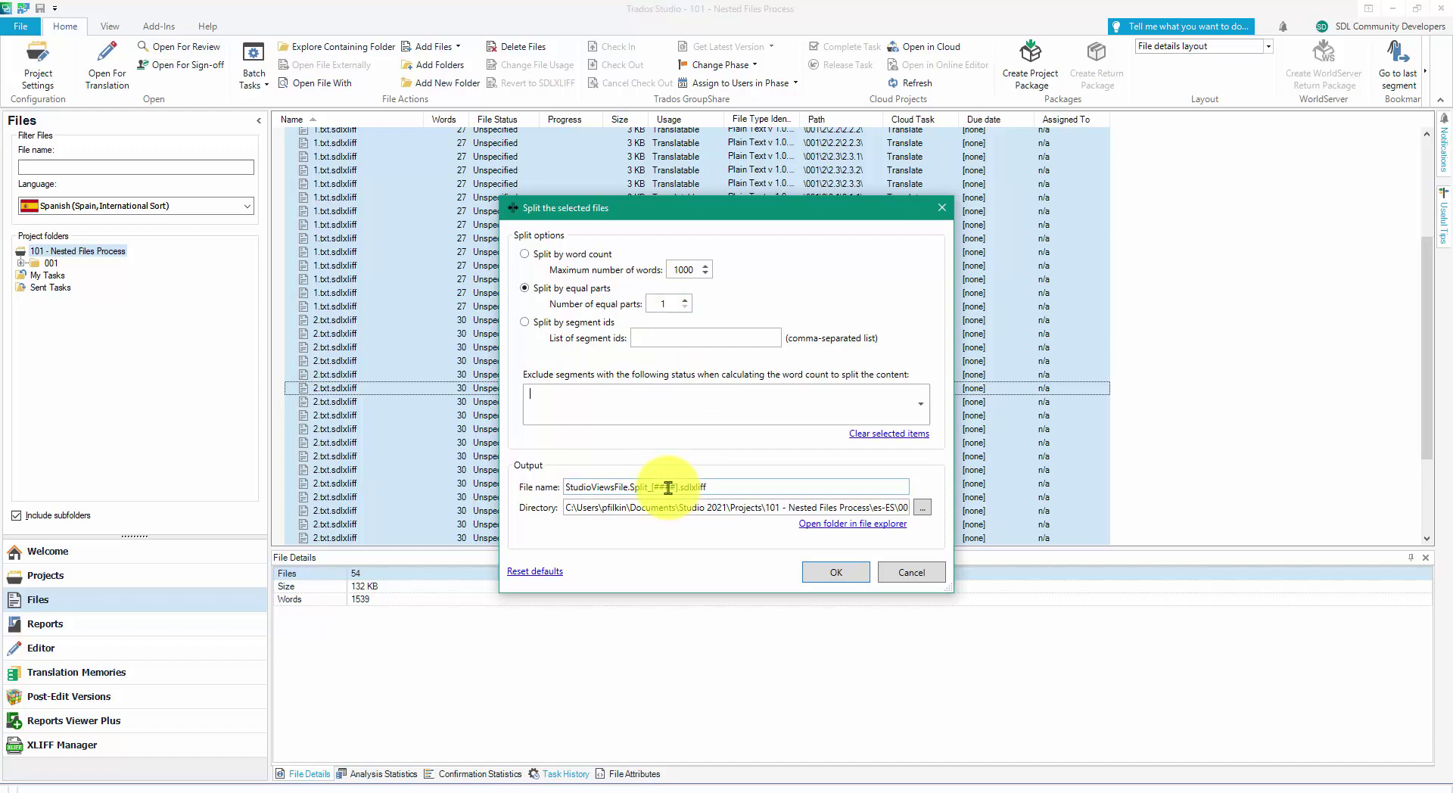
pyautogui.click(881, 524)
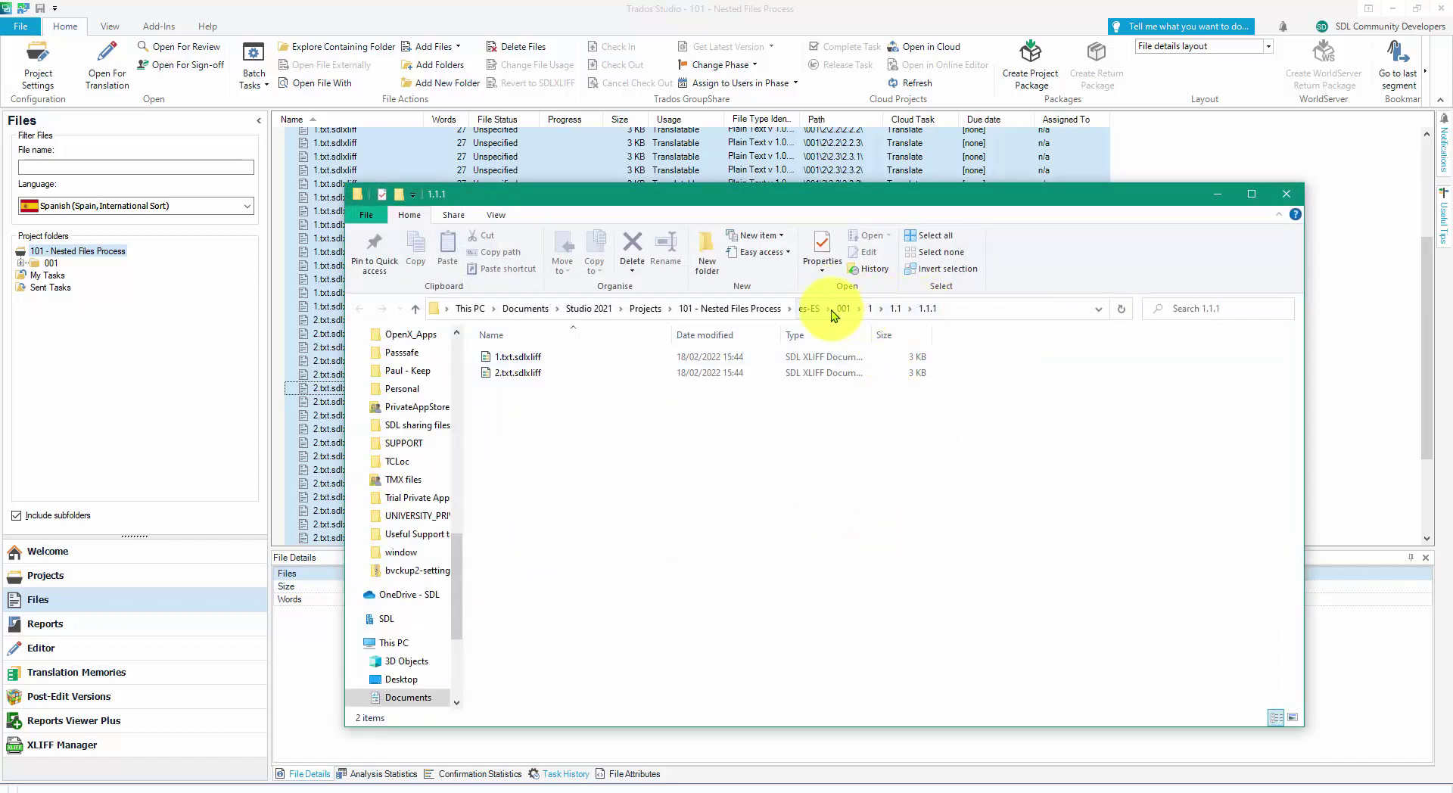
# Create a 'Merged files' folder inside the 101 - Nested Files Process folder
pyautogui.click(751, 311)
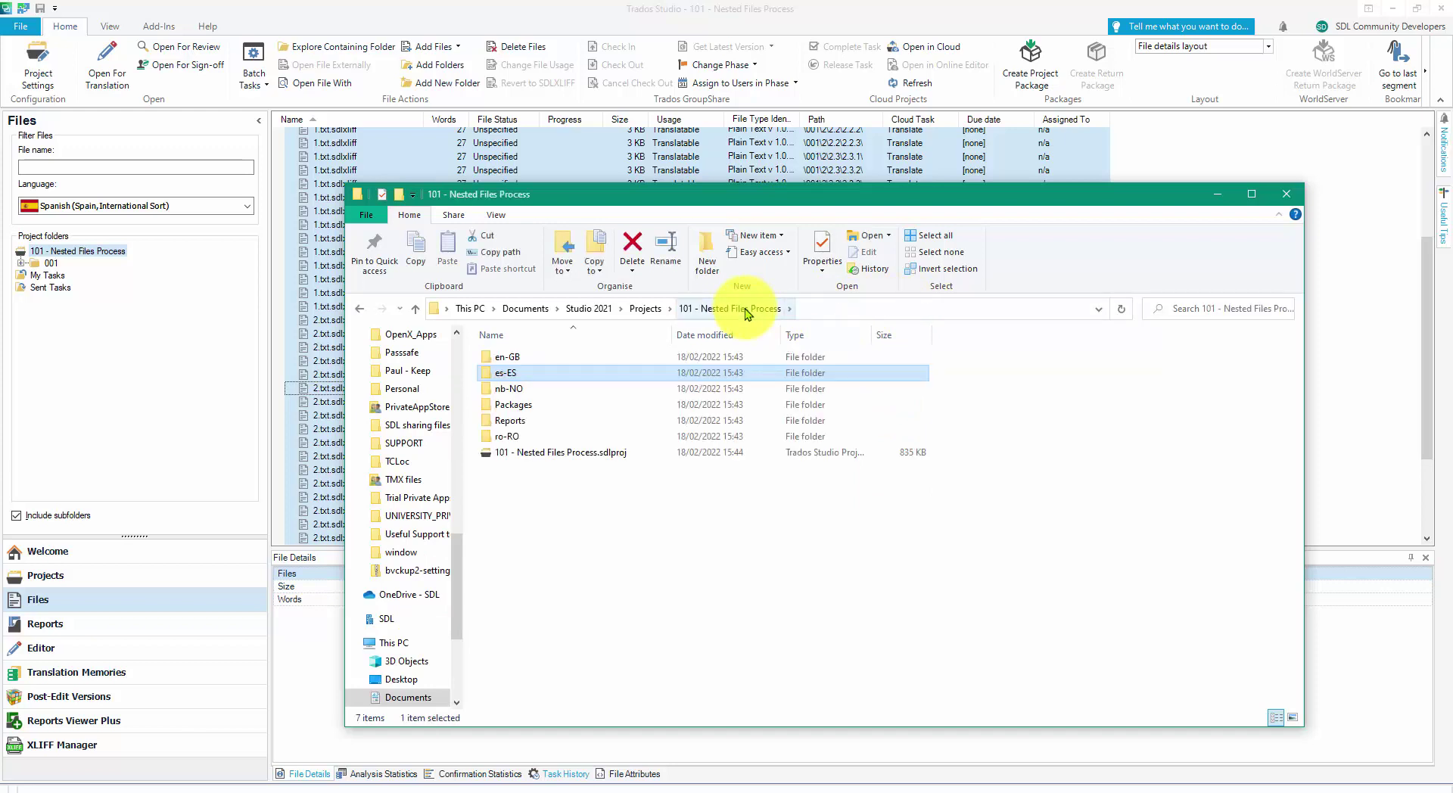
pyautogui.click(708, 257)
pyautogui.write('Merged files')
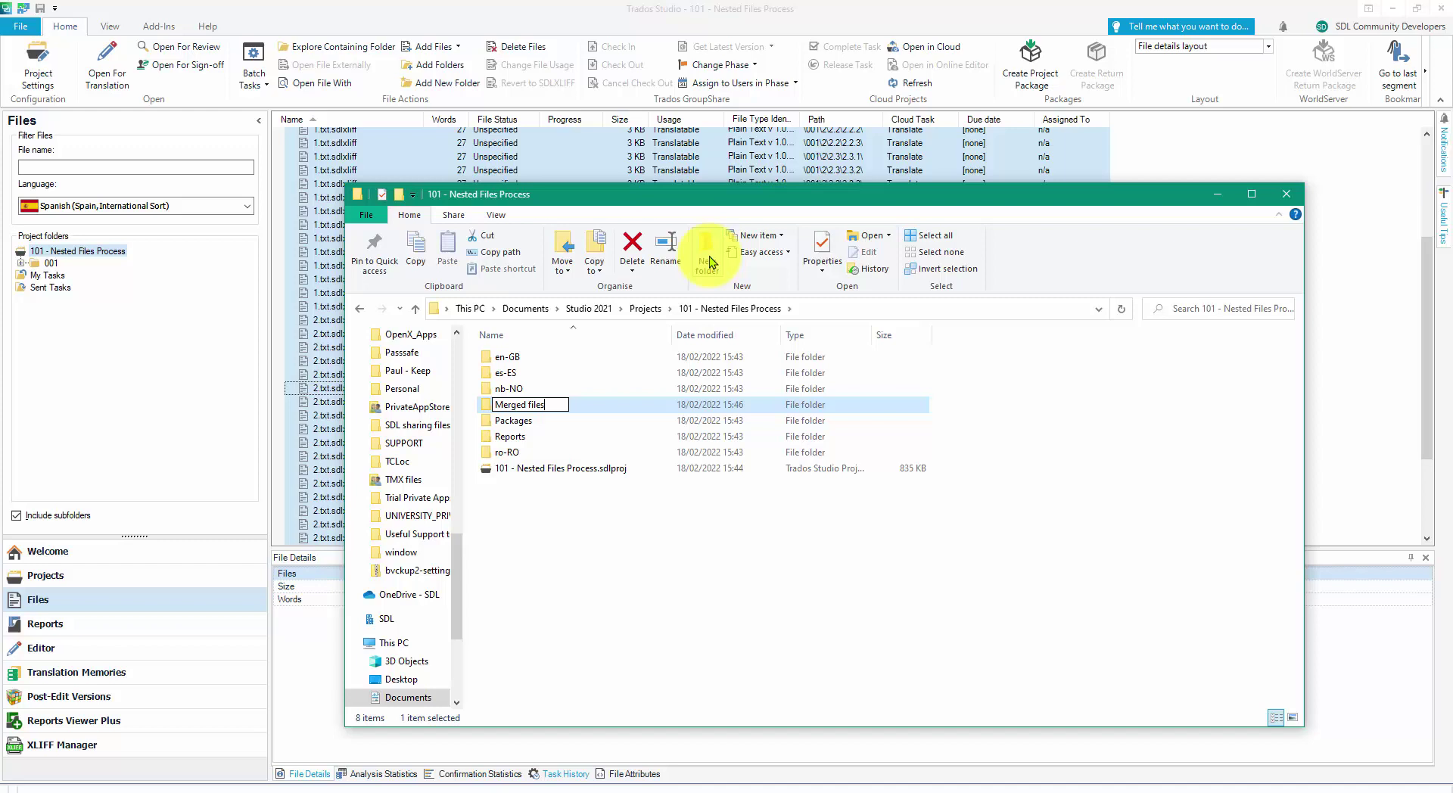
pyautogui.press('Return')
pyautogui.press('Return')
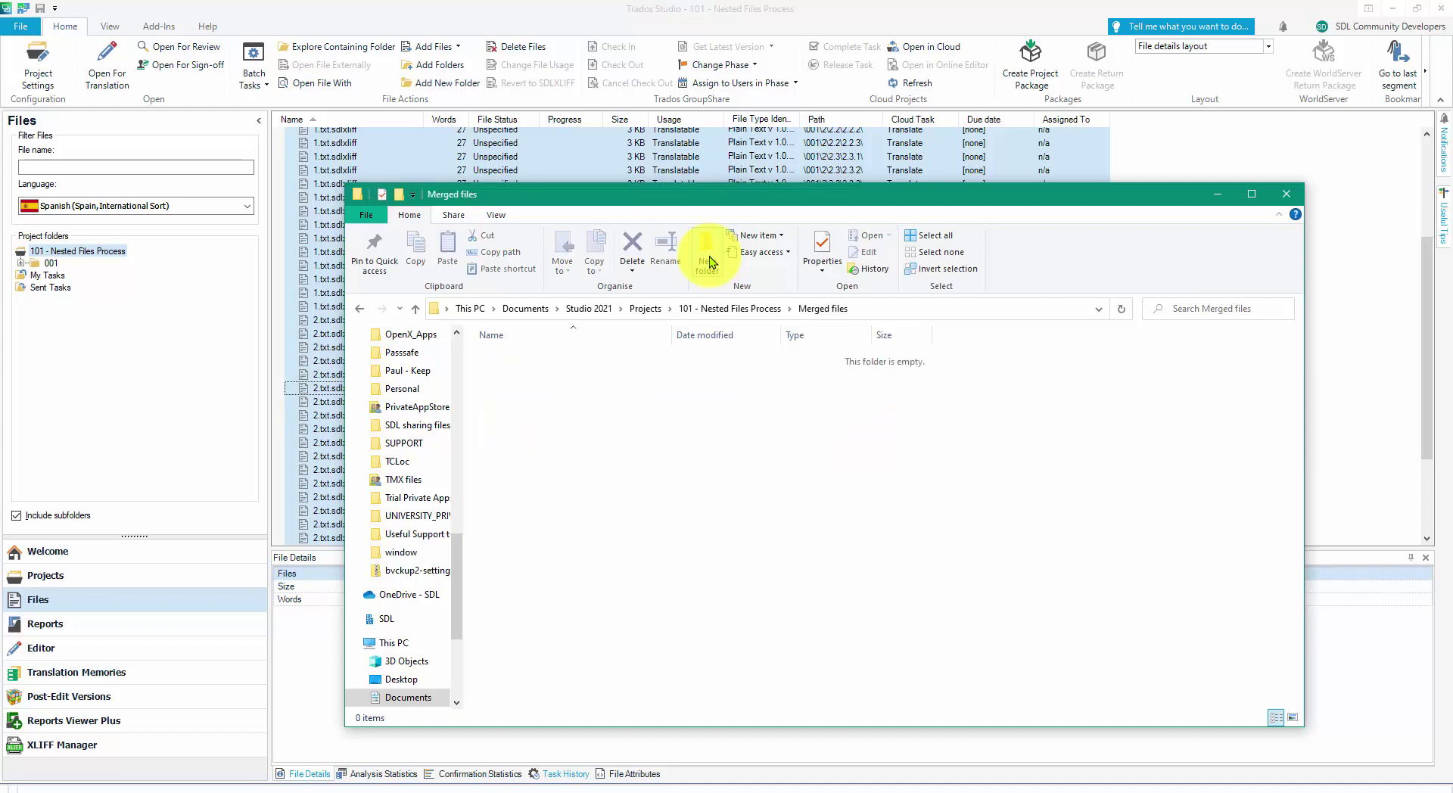
# Create and open an 'es' subfolder in Merged files, copy its full path, and leave Explorer
pyautogui.click(708, 260)
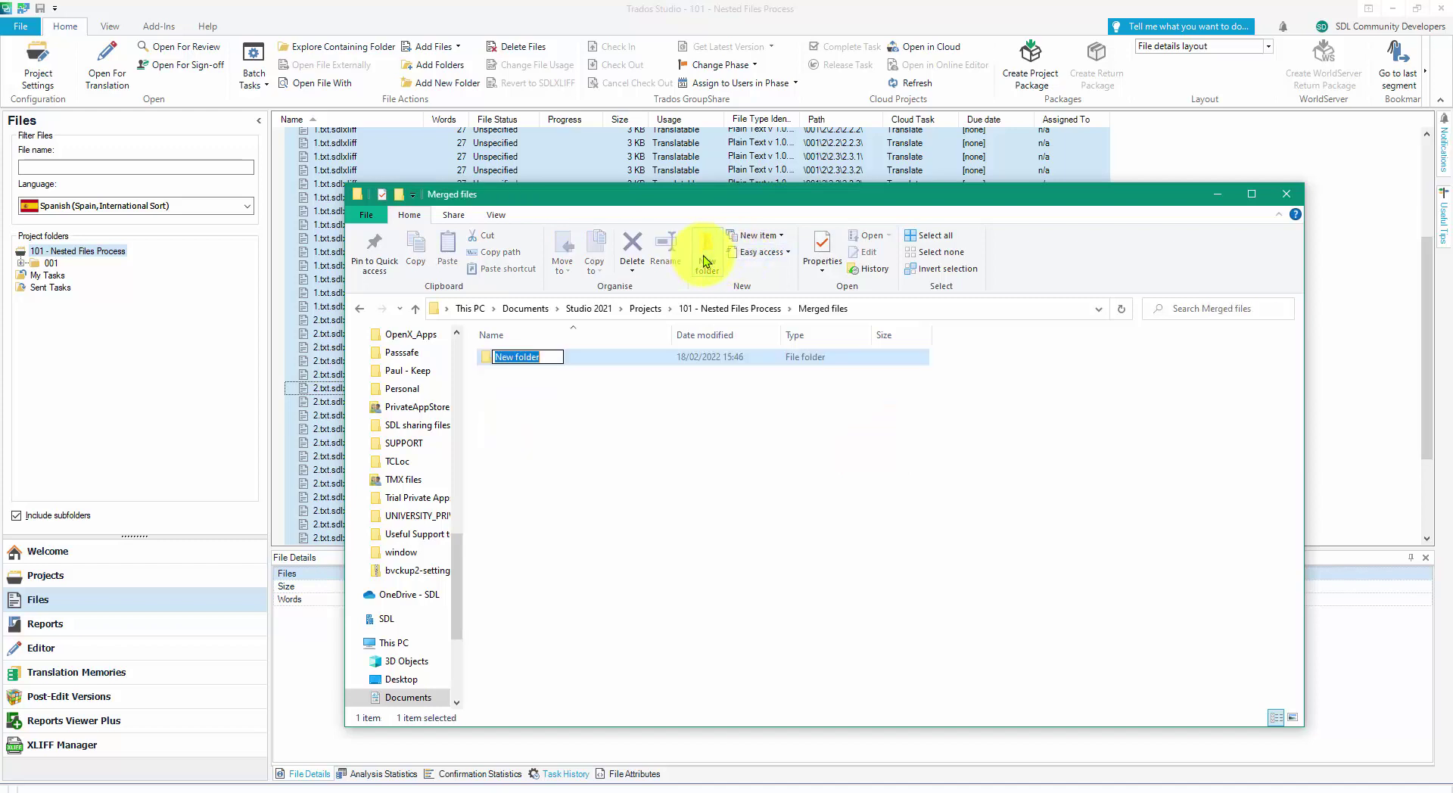
pyautogui.write('es')
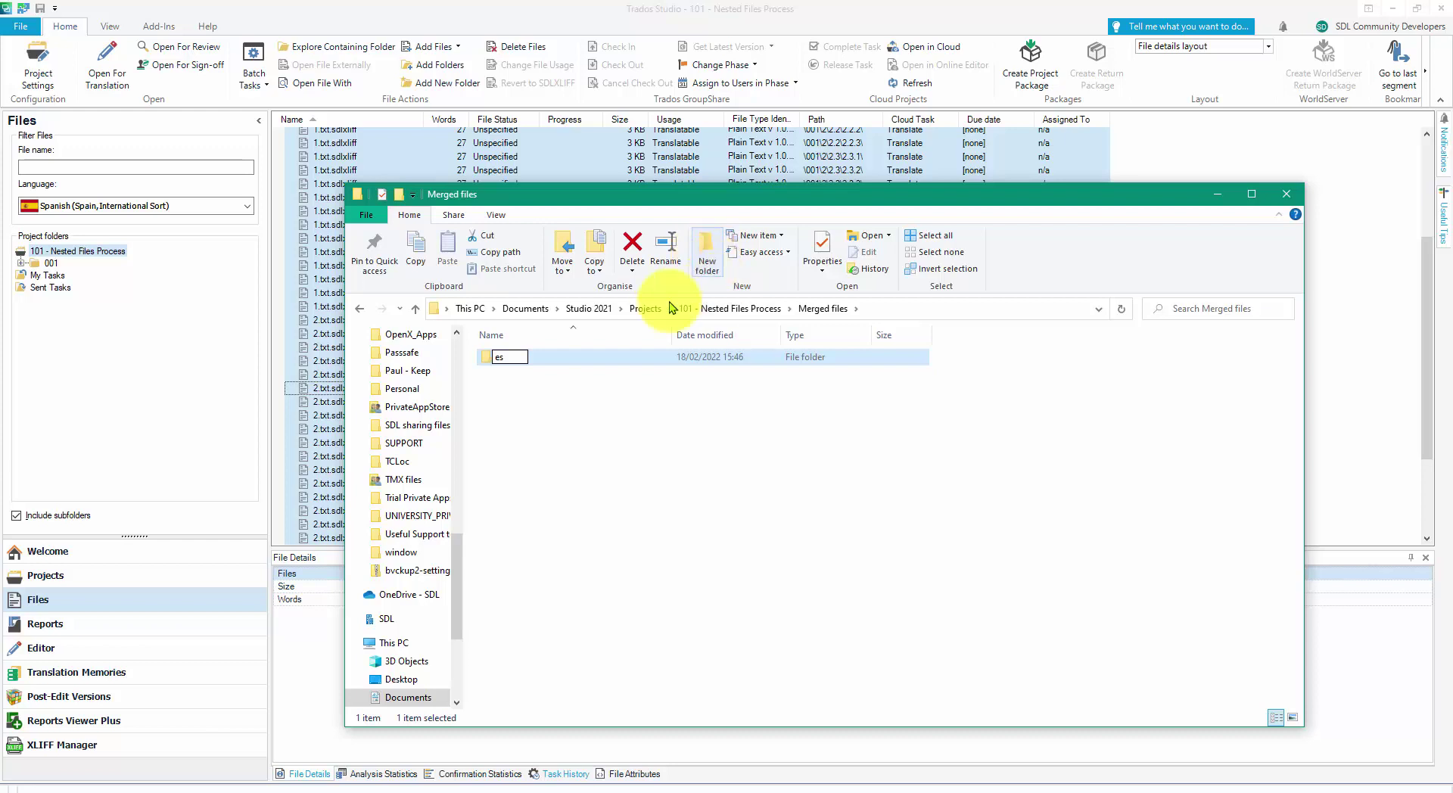
pyautogui.click(519, 360)
pyautogui.doubleClick(520, 361)
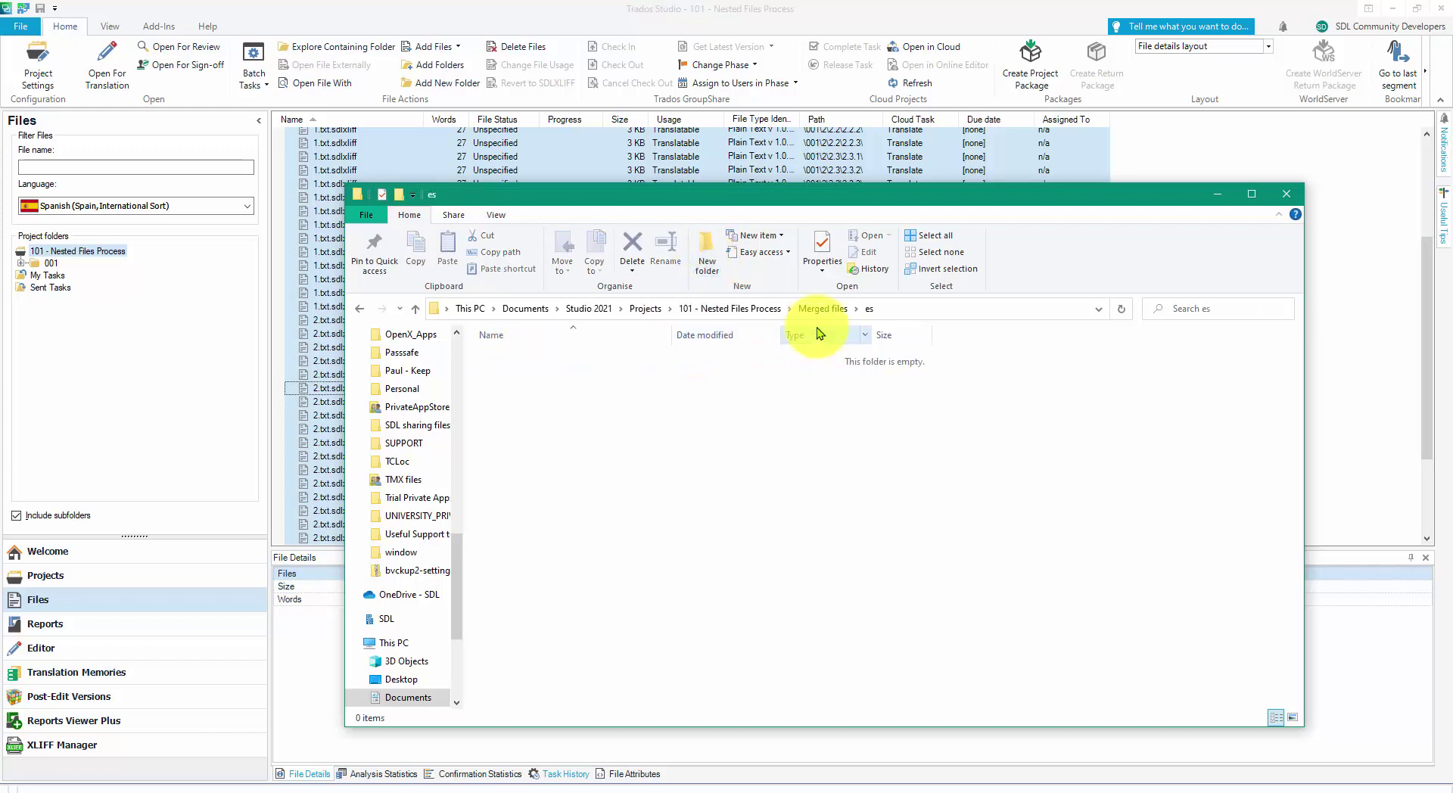
pyautogui.click(923, 311)
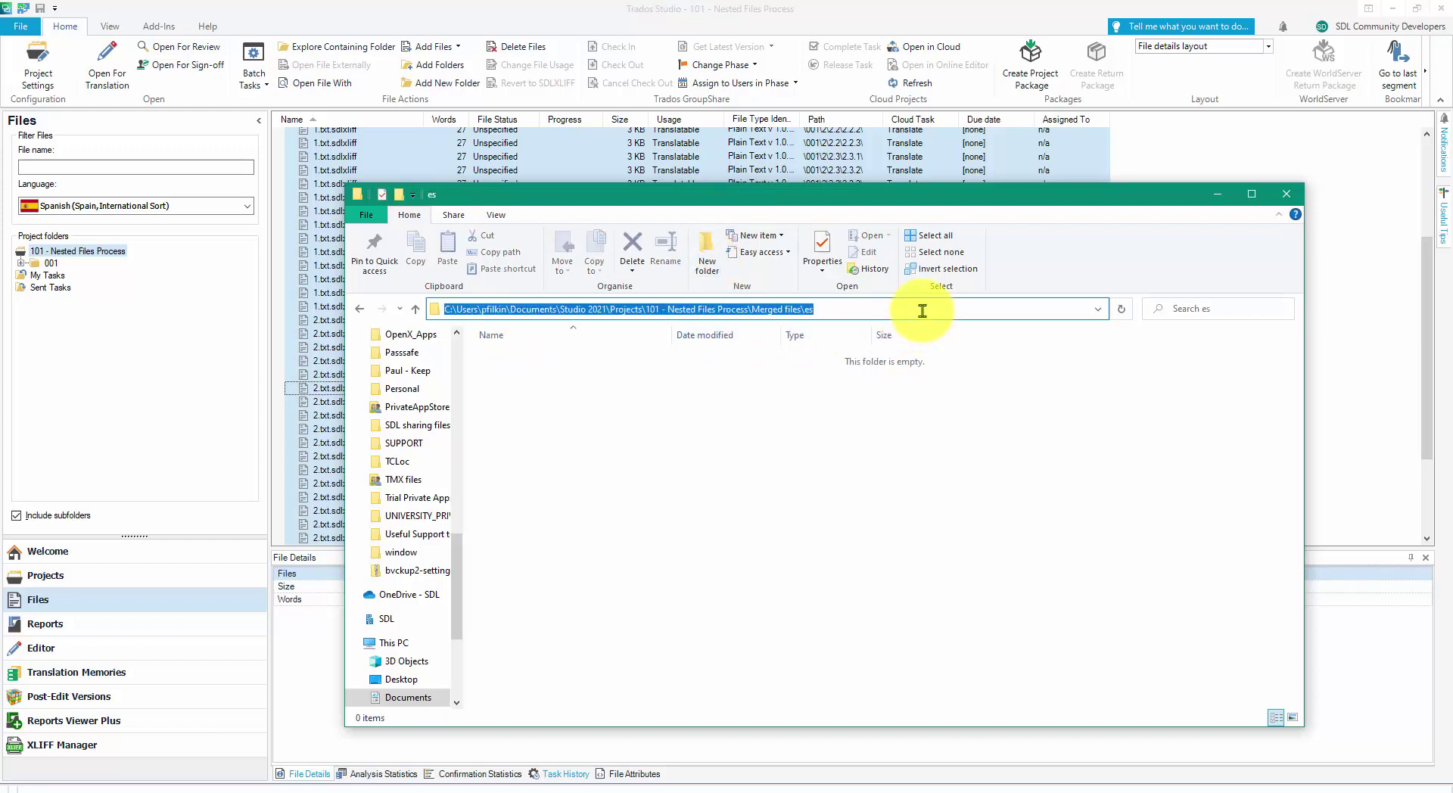
pyautogui.press('Escape')
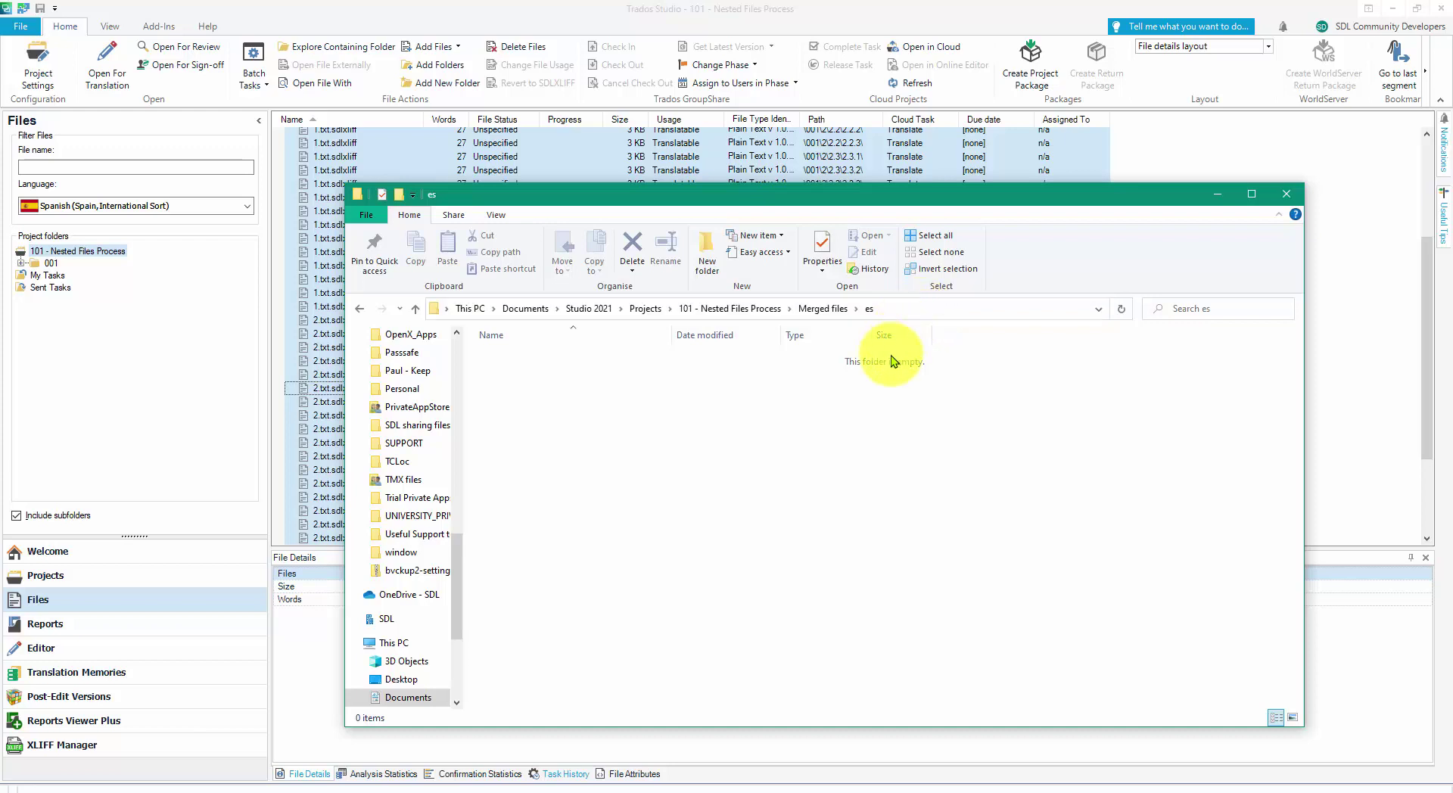
pyautogui.hotkey('alt', 'Tab')
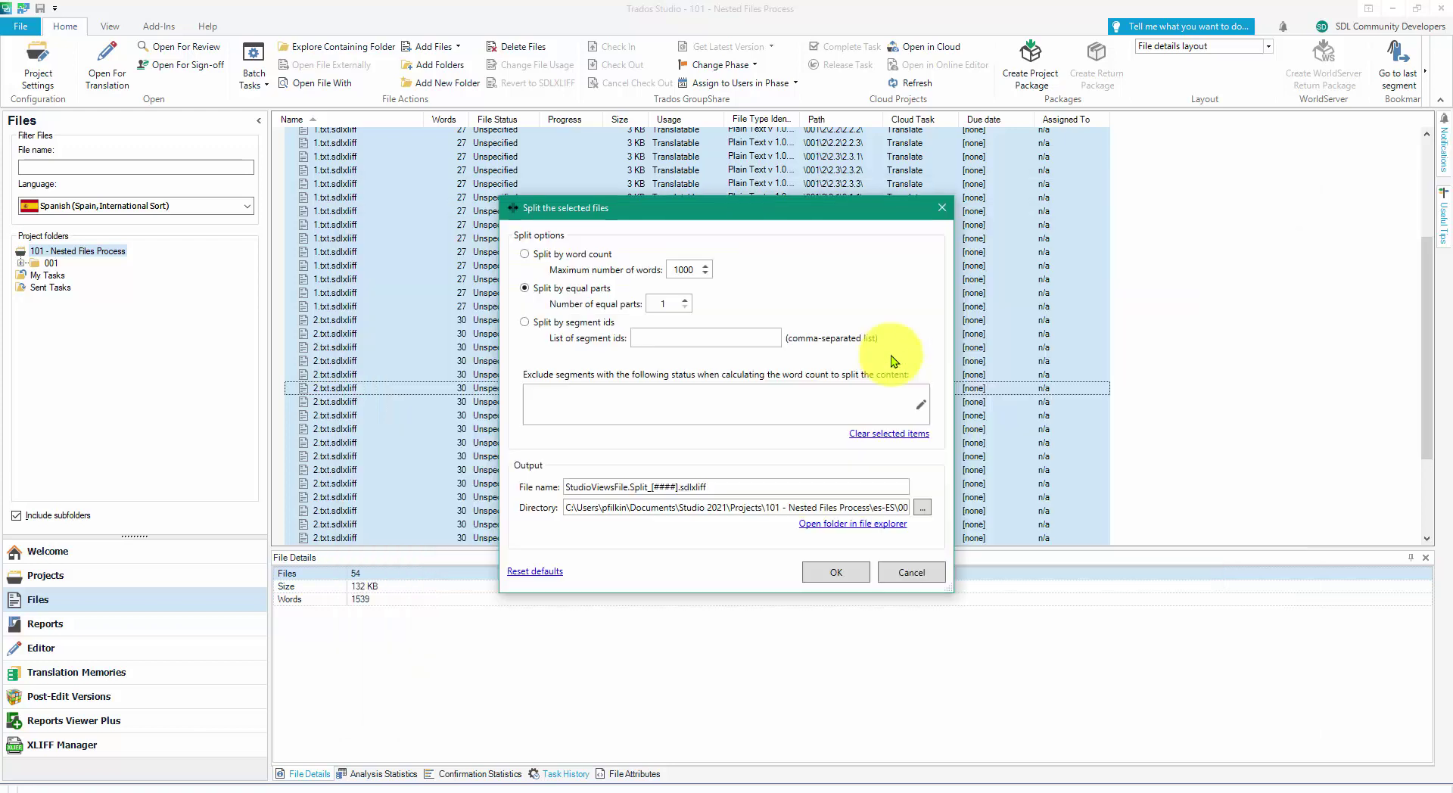
# Replace the split output directory with the Merged files\es path and run the split
pyautogui.tripleClick(845, 505)
pyautogui.press('BackSpace')
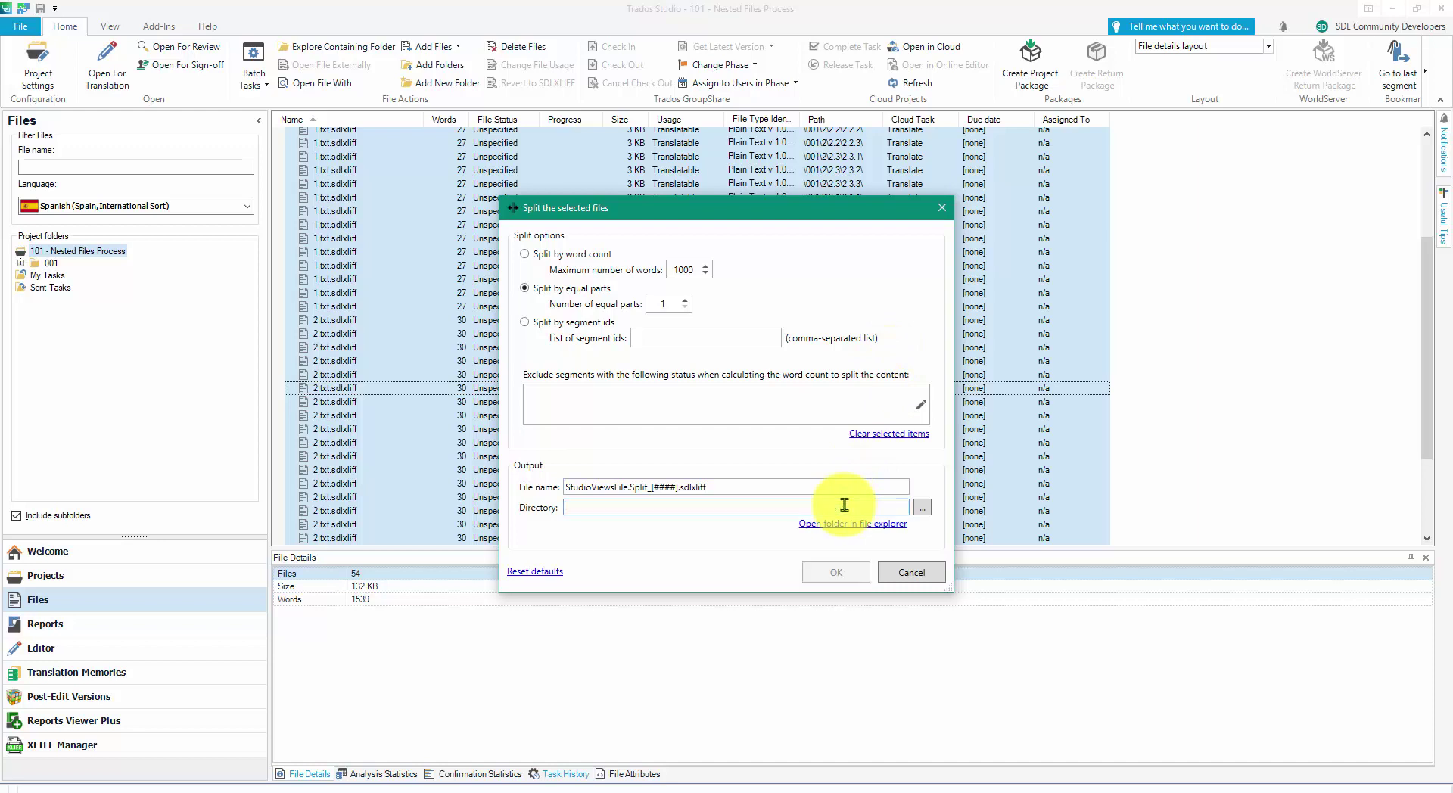
pyautogui.hotkey('ctrl', 'v')
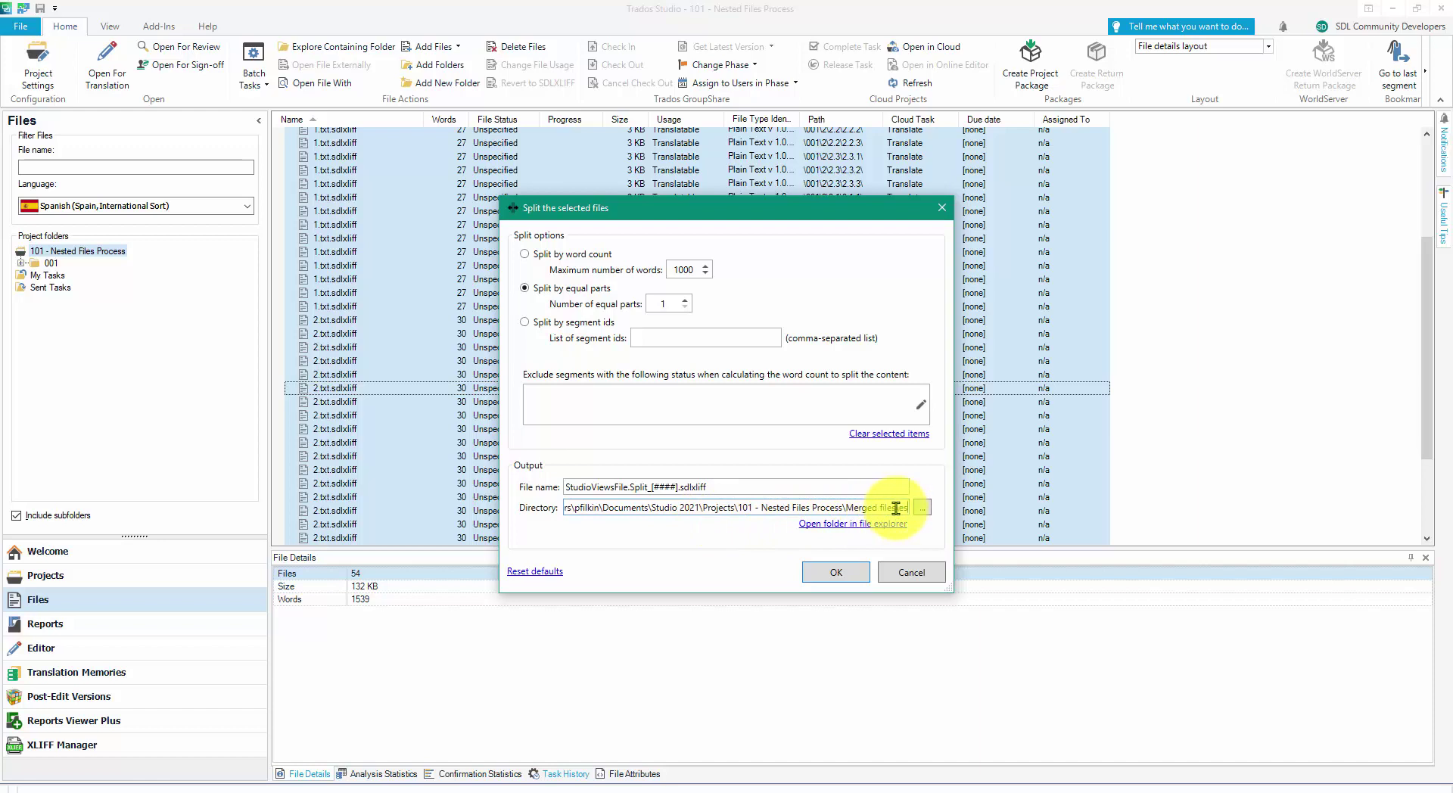
pyautogui.click(839, 573)
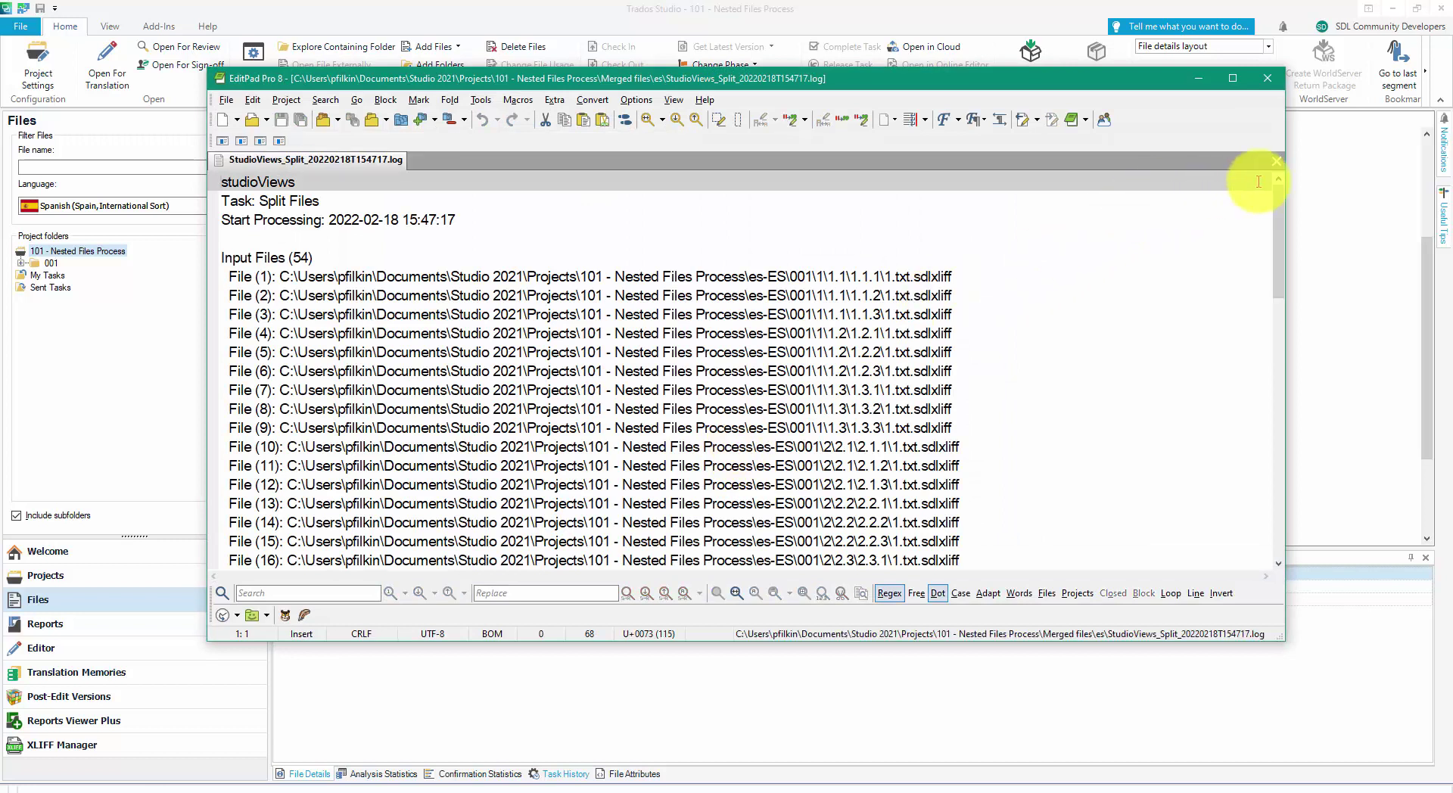
pyautogui.moveTo(1285, 206); pyautogui.dragTo(1284, 218)
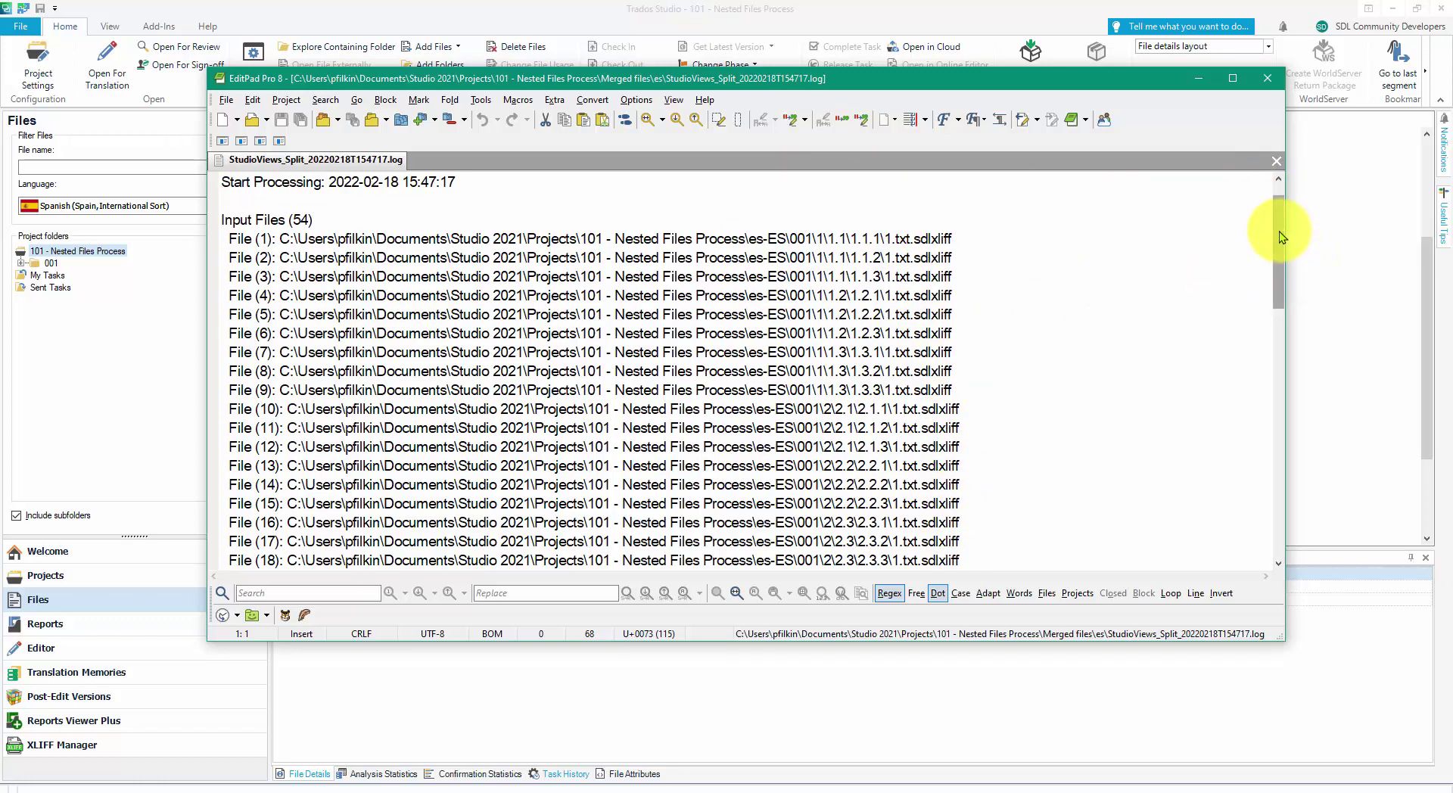
pyautogui.moveTo(1280, 238); pyautogui.dragTo(1275, 478)
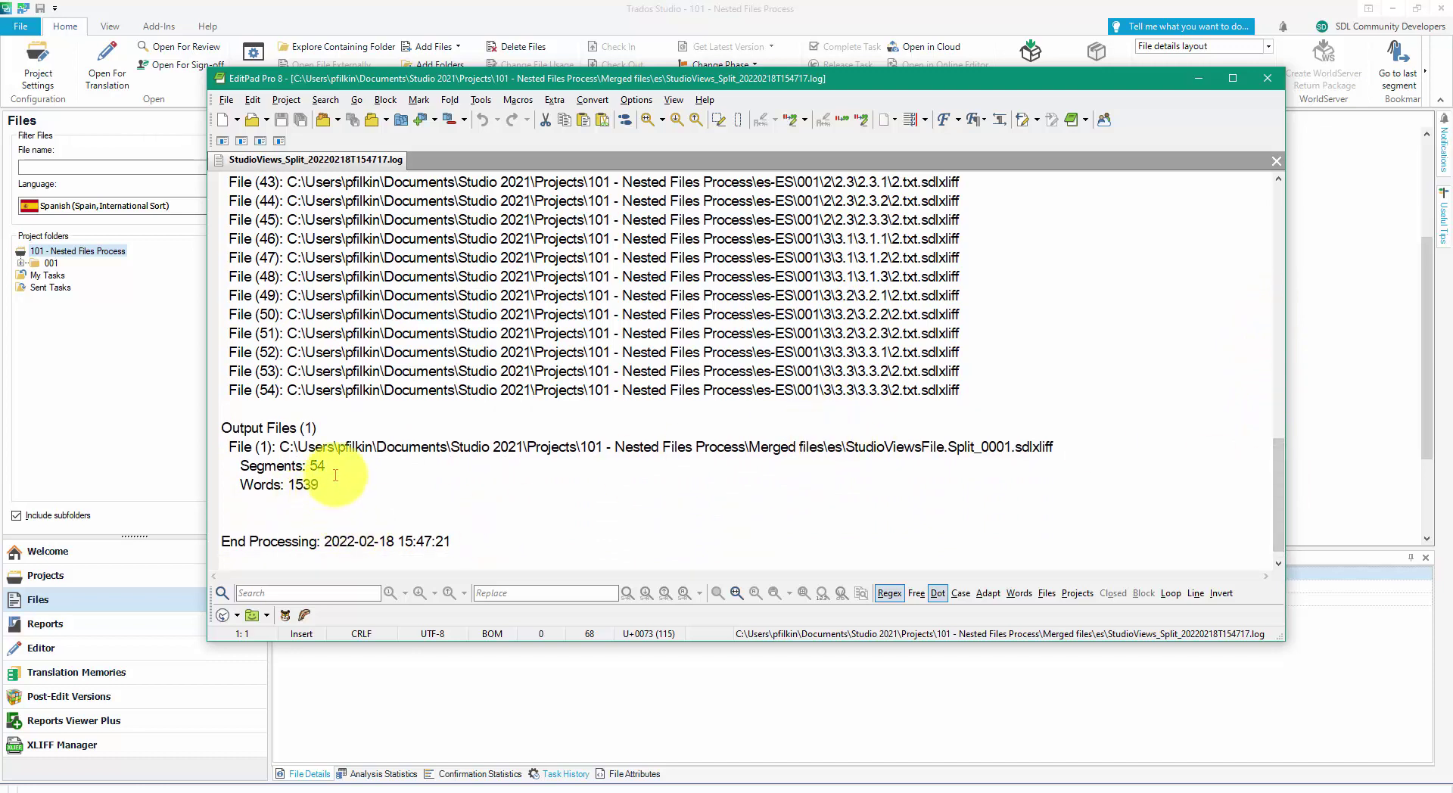
pyautogui.moveTo(1285, 512); pyautogui.dragTo(1279, 201)
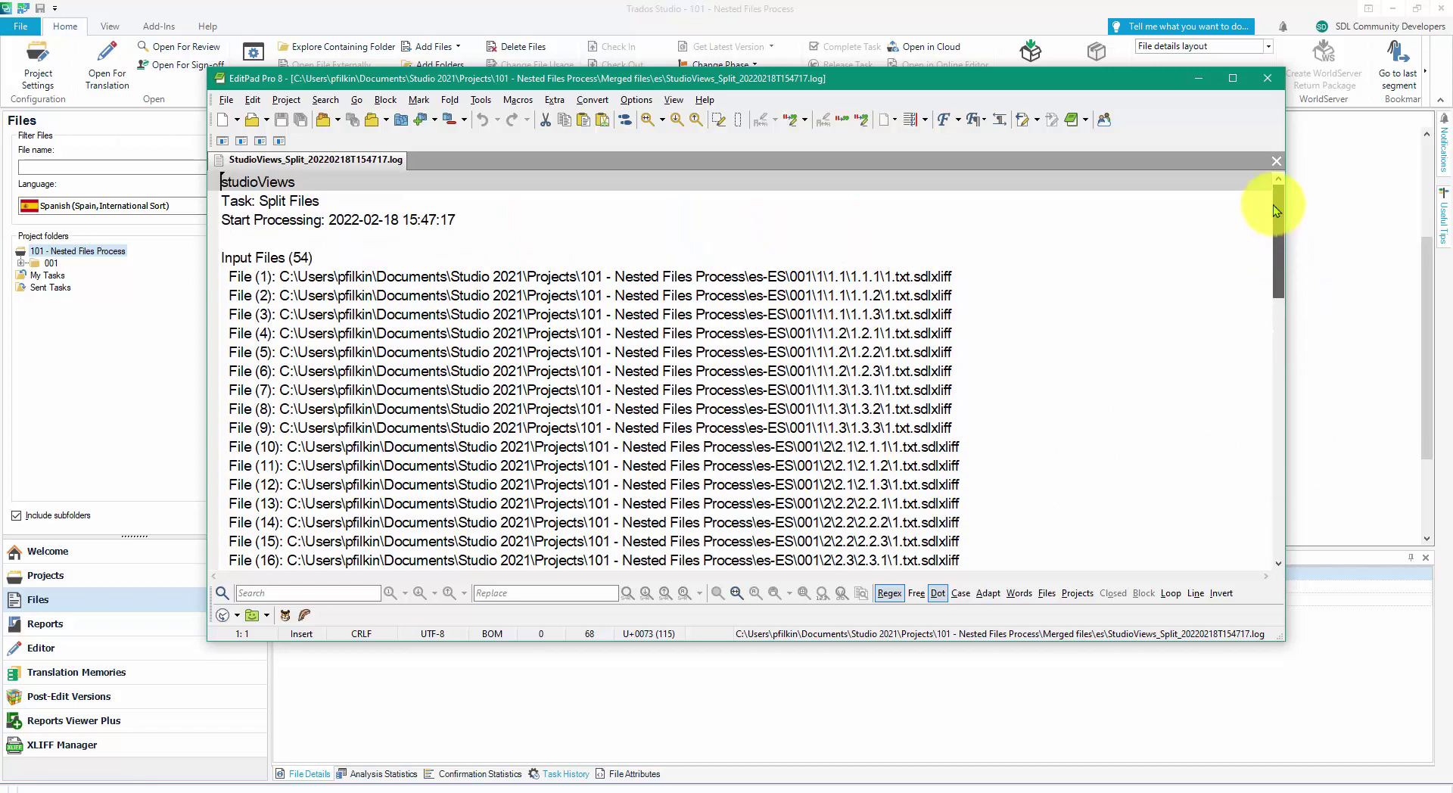
# Close the split log and result message, then open a 2.txt file's folder in File Explorer
pyautogui.click(1269, 80)
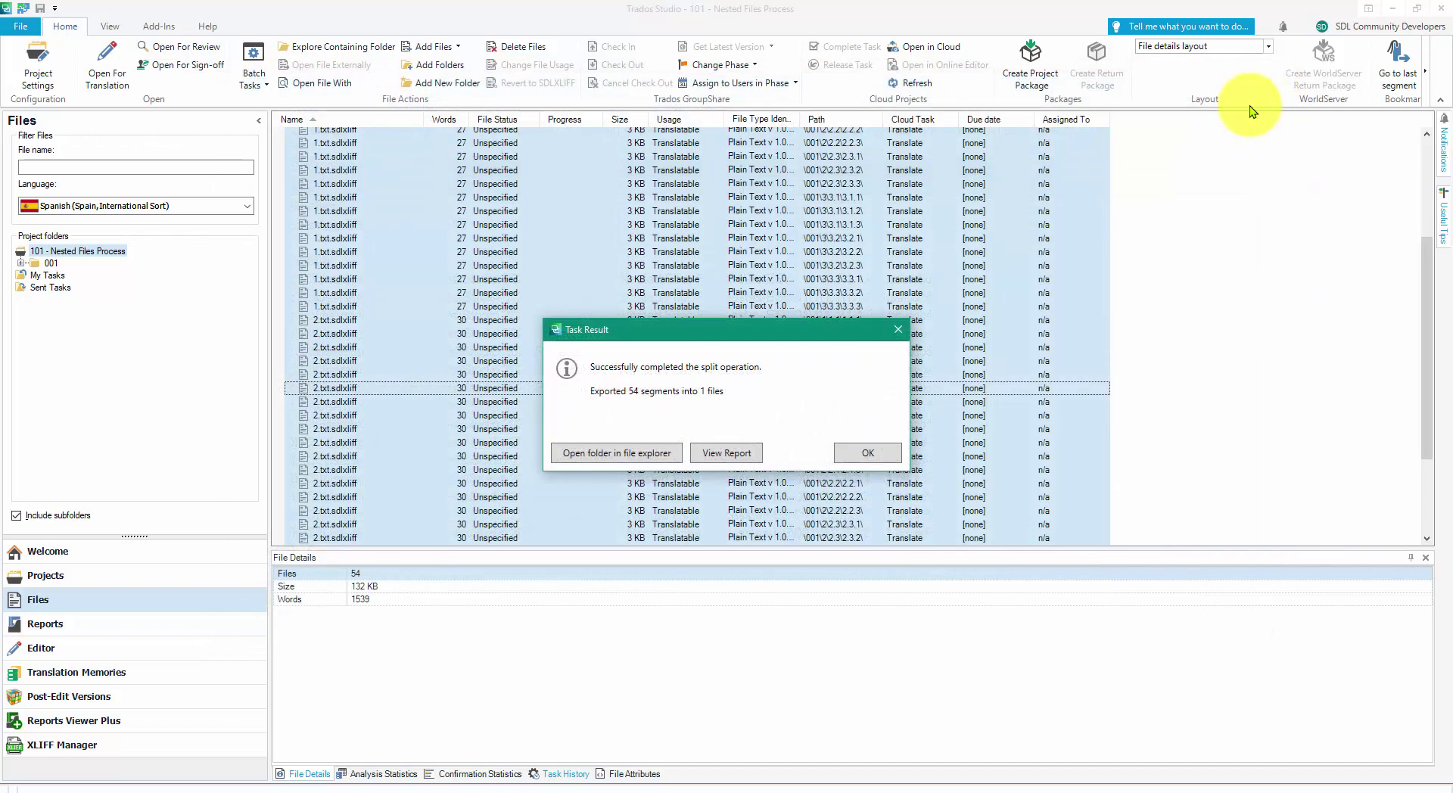
pyautogui.click(868, 456)
pyautogui.click(407, 361)
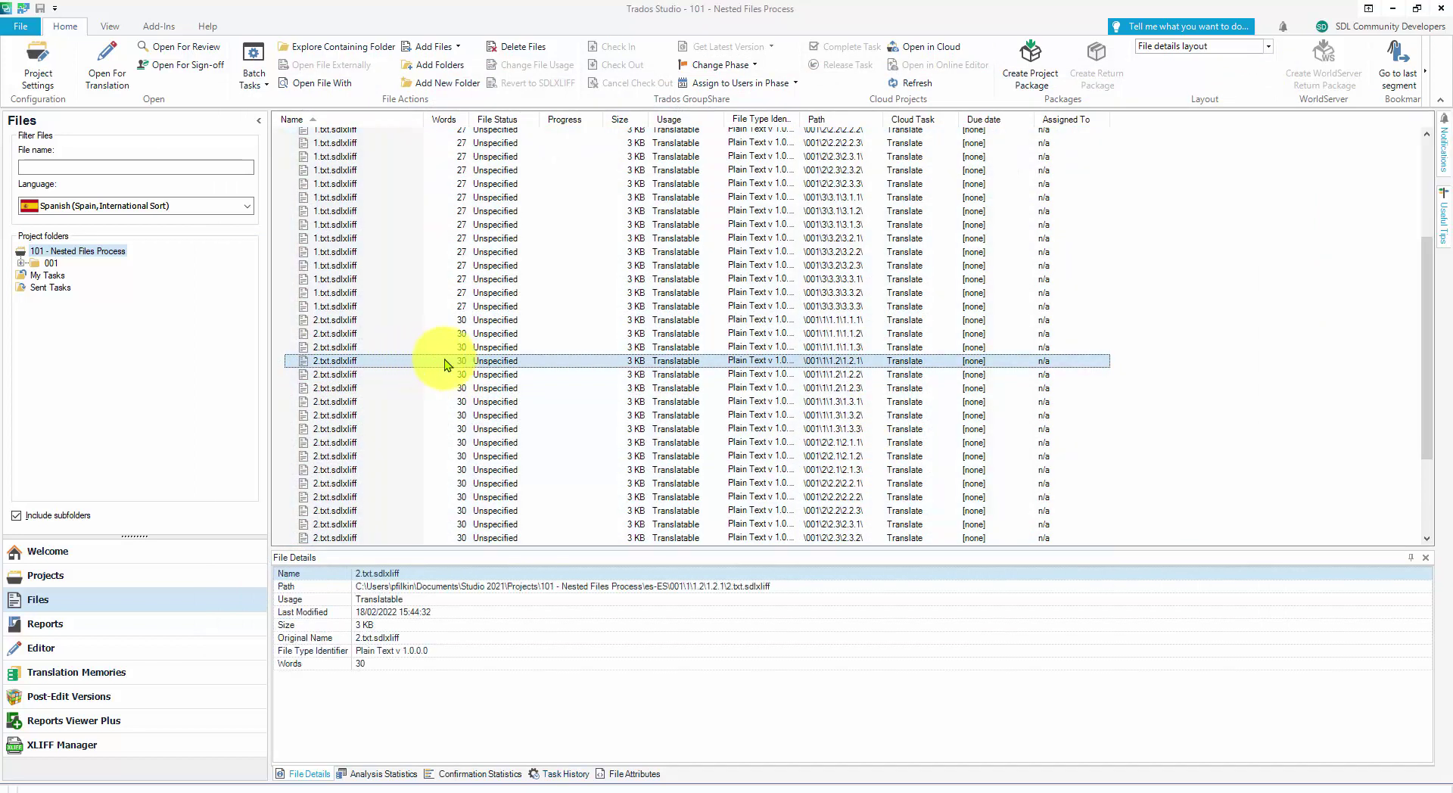
pyautogui.click(355, 50)
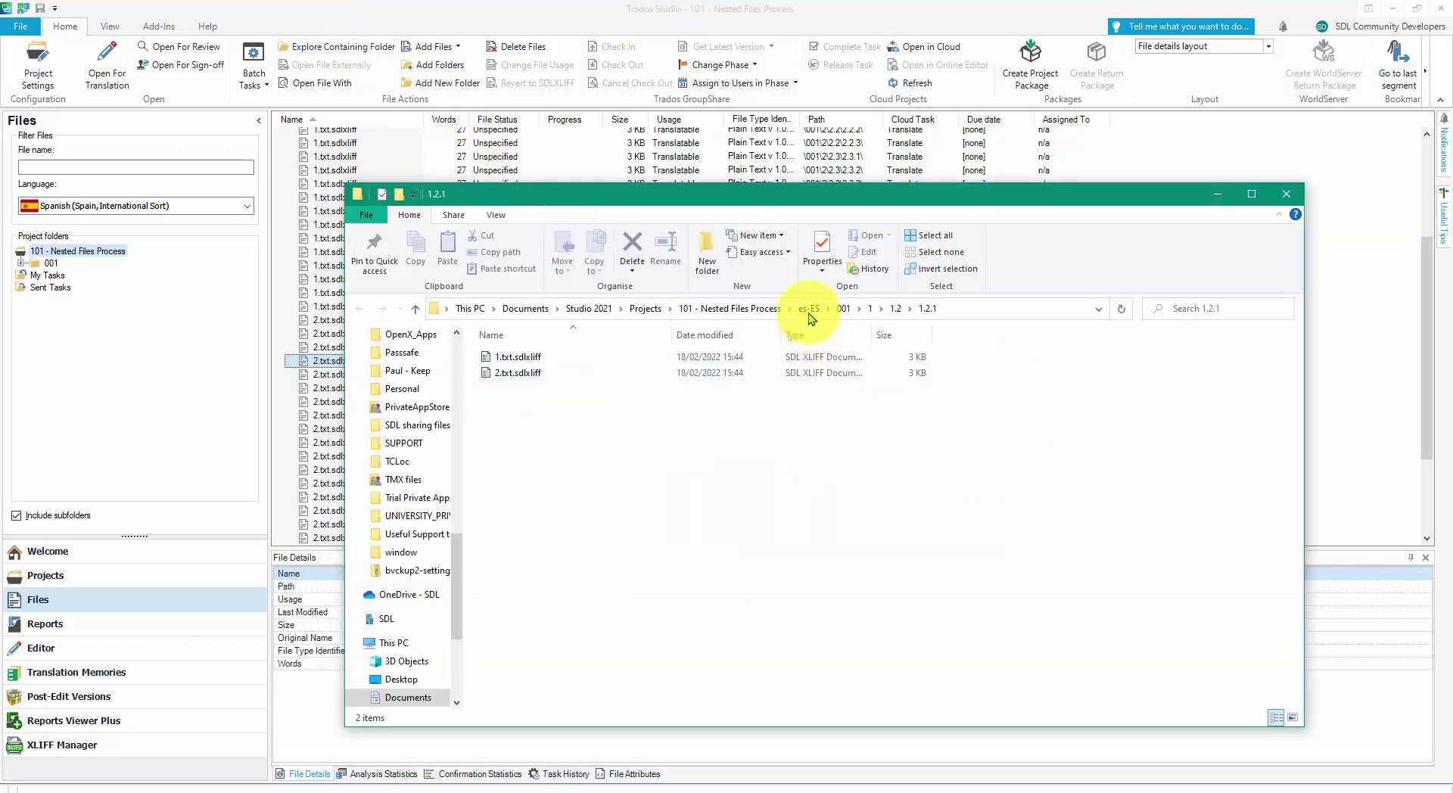
# Navigate to Merged files\es, showing the merged sdlxliff, and copy the folder's full path
pyautogui.click(745, 309)
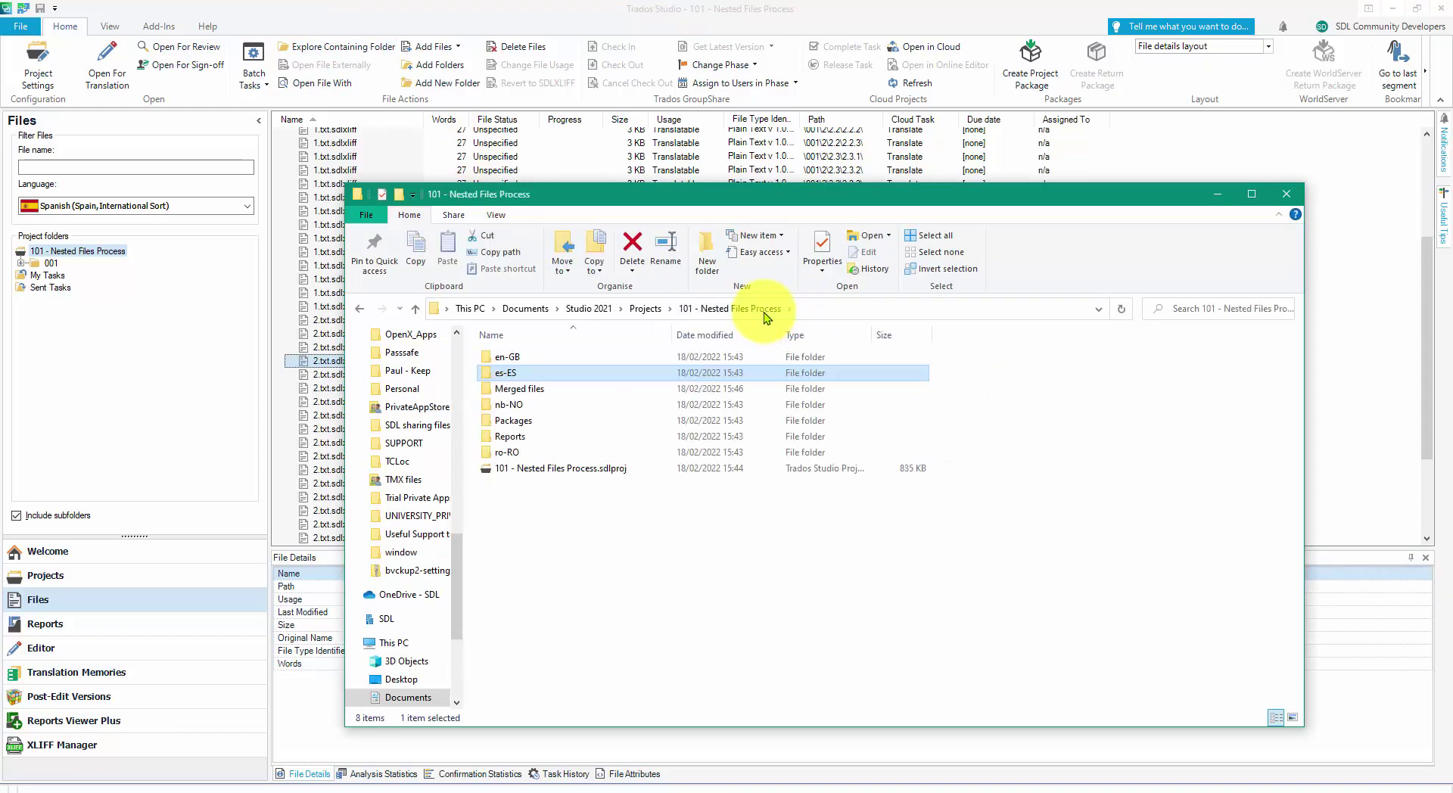
pyautogui.doubleClick(534, 390)
pyautogui.doubleClick(499, 359)
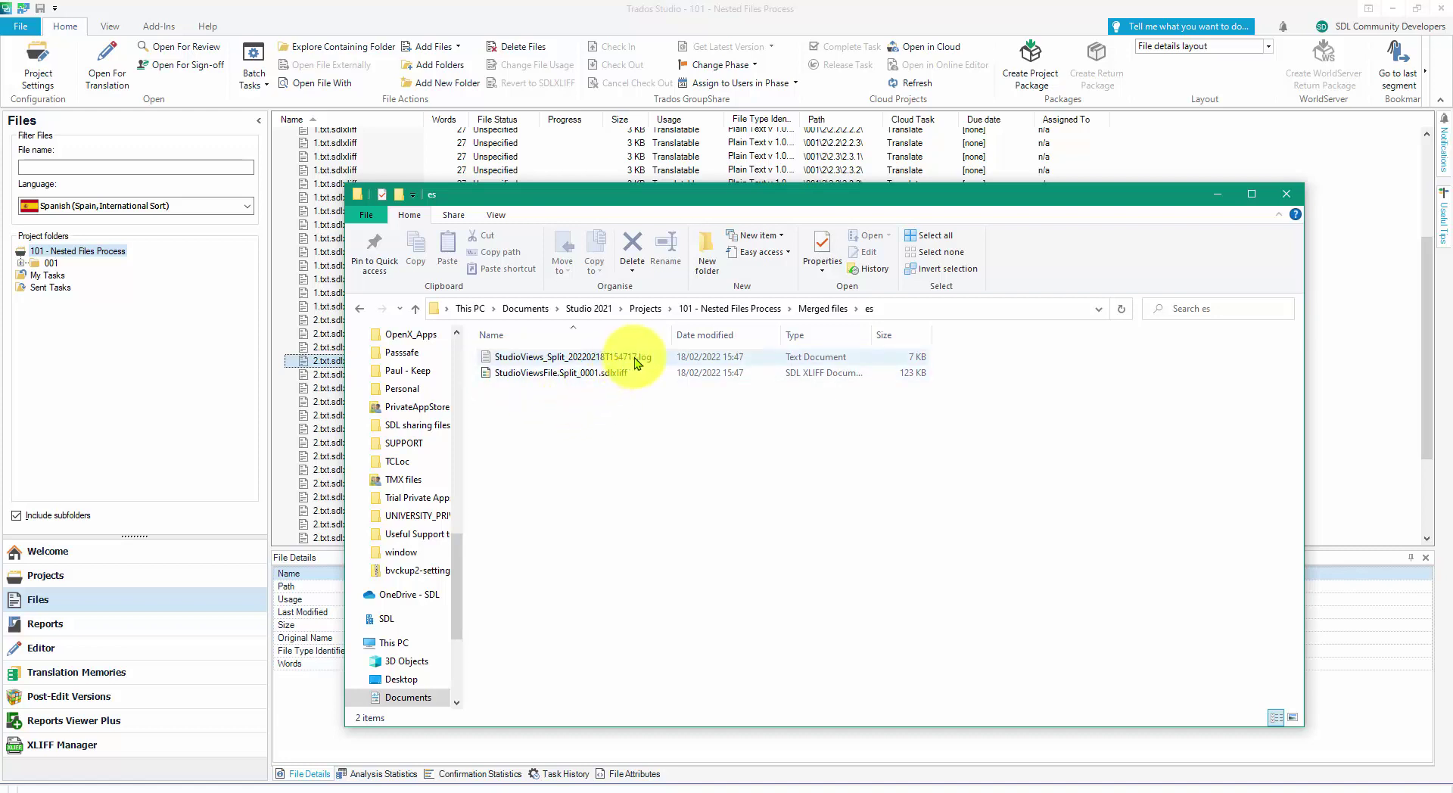
pyautogui.click(618, 378)
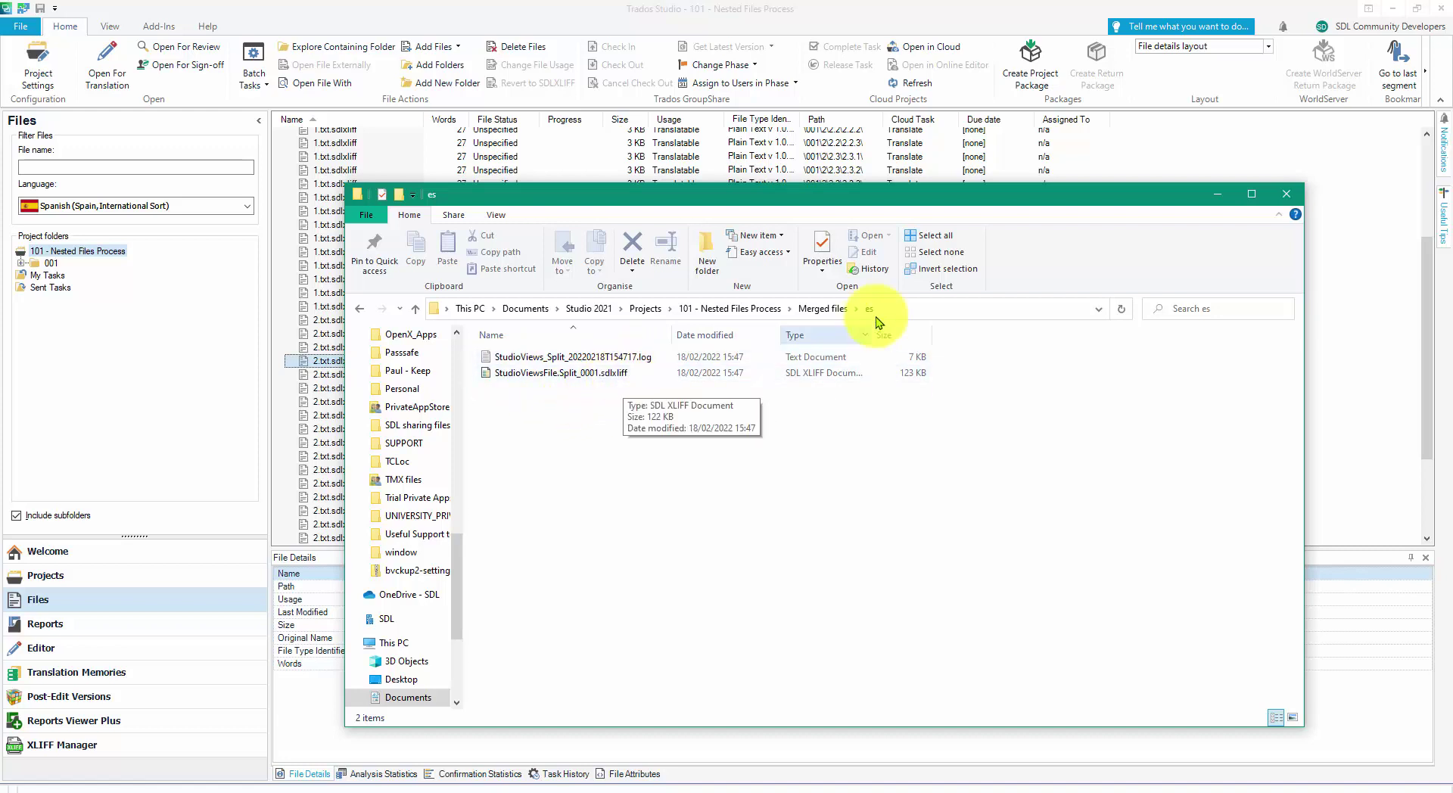
pyautogui.click(905, 310)
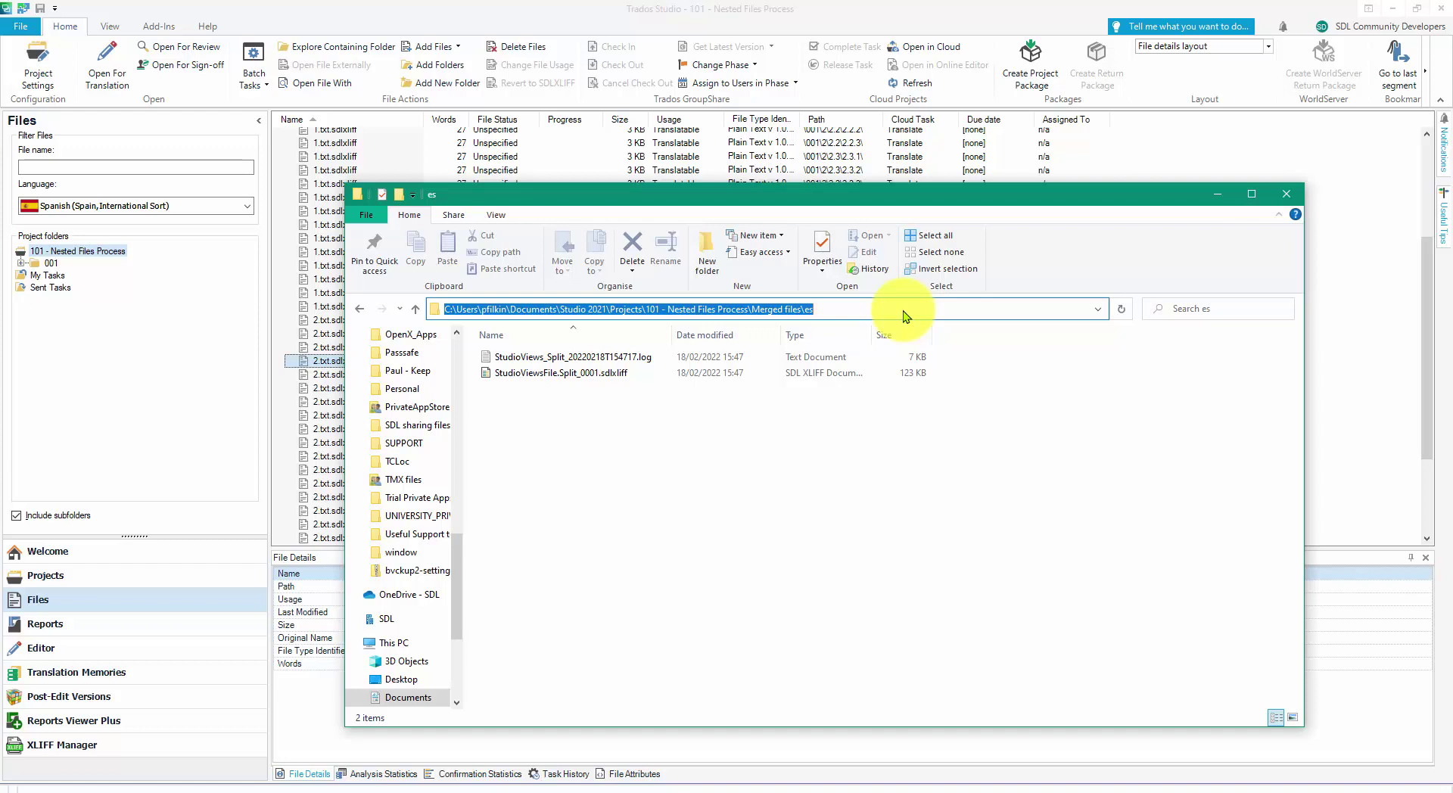
pyautogui.press('Escape')
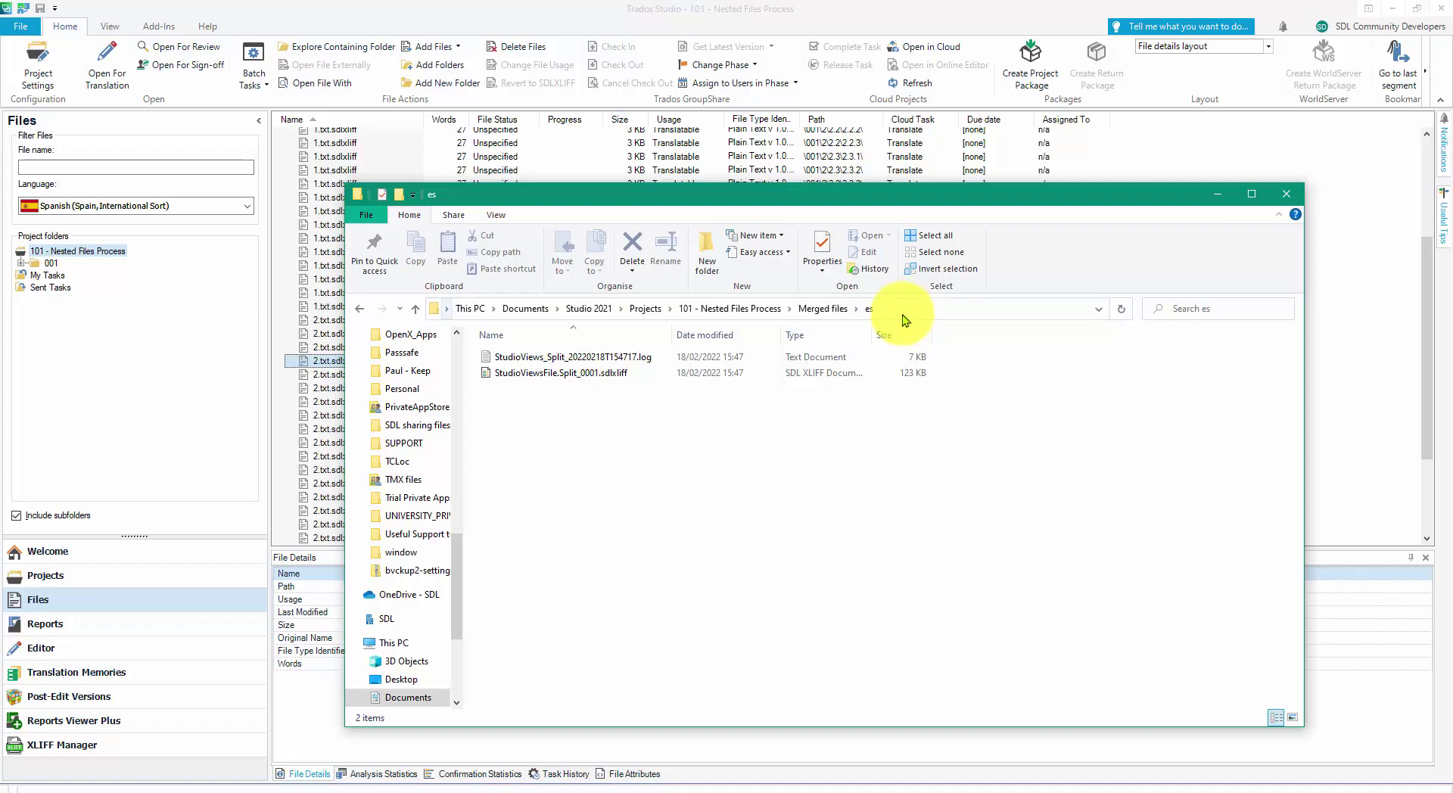
pyautogui.click(784, 389)
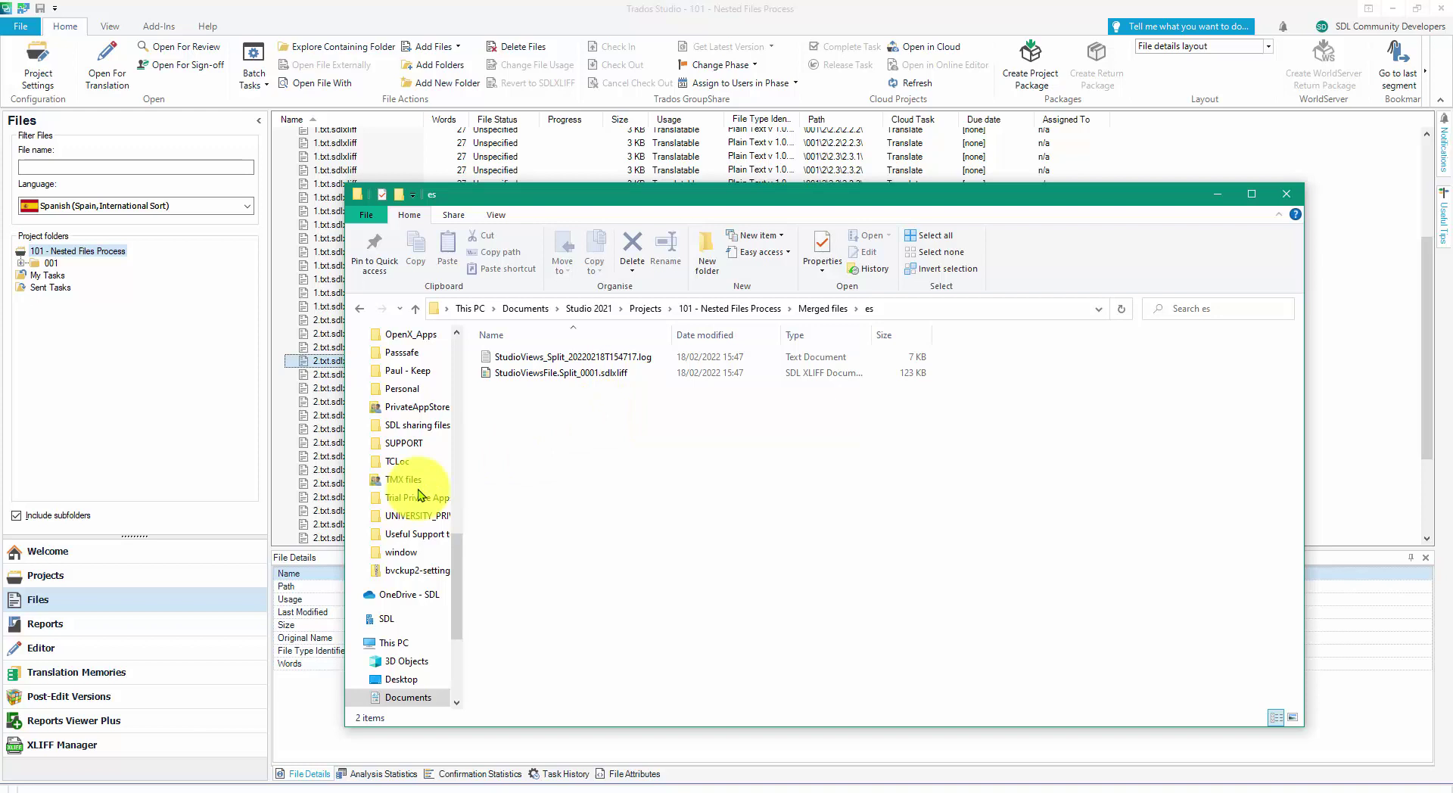
# Open StudioViewsFile.Split_0001.sdlxliff from the Merged files\es folder in the Editor
pyautogui.click(112, 578)
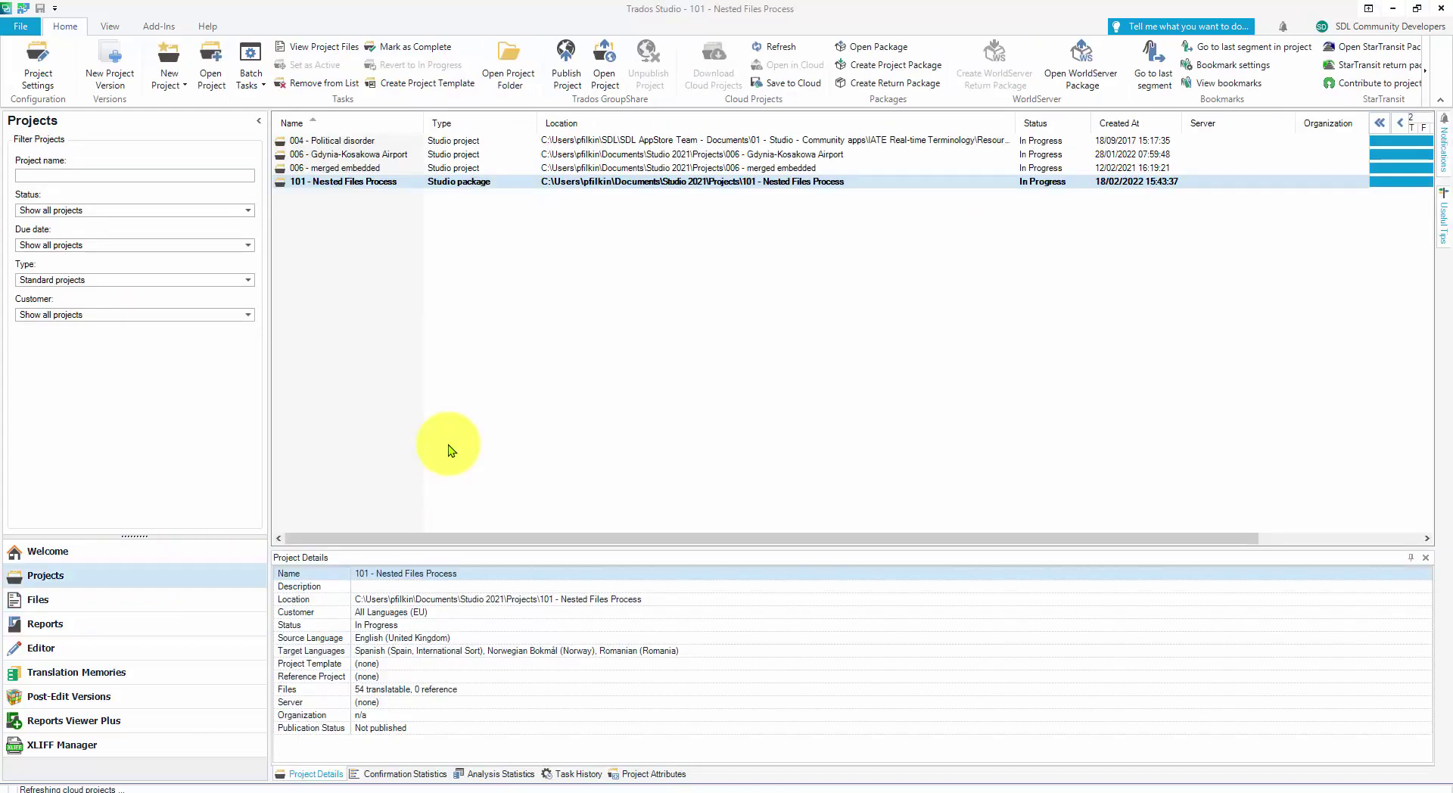
pyautogui.hotkey('ctrl', 'o')
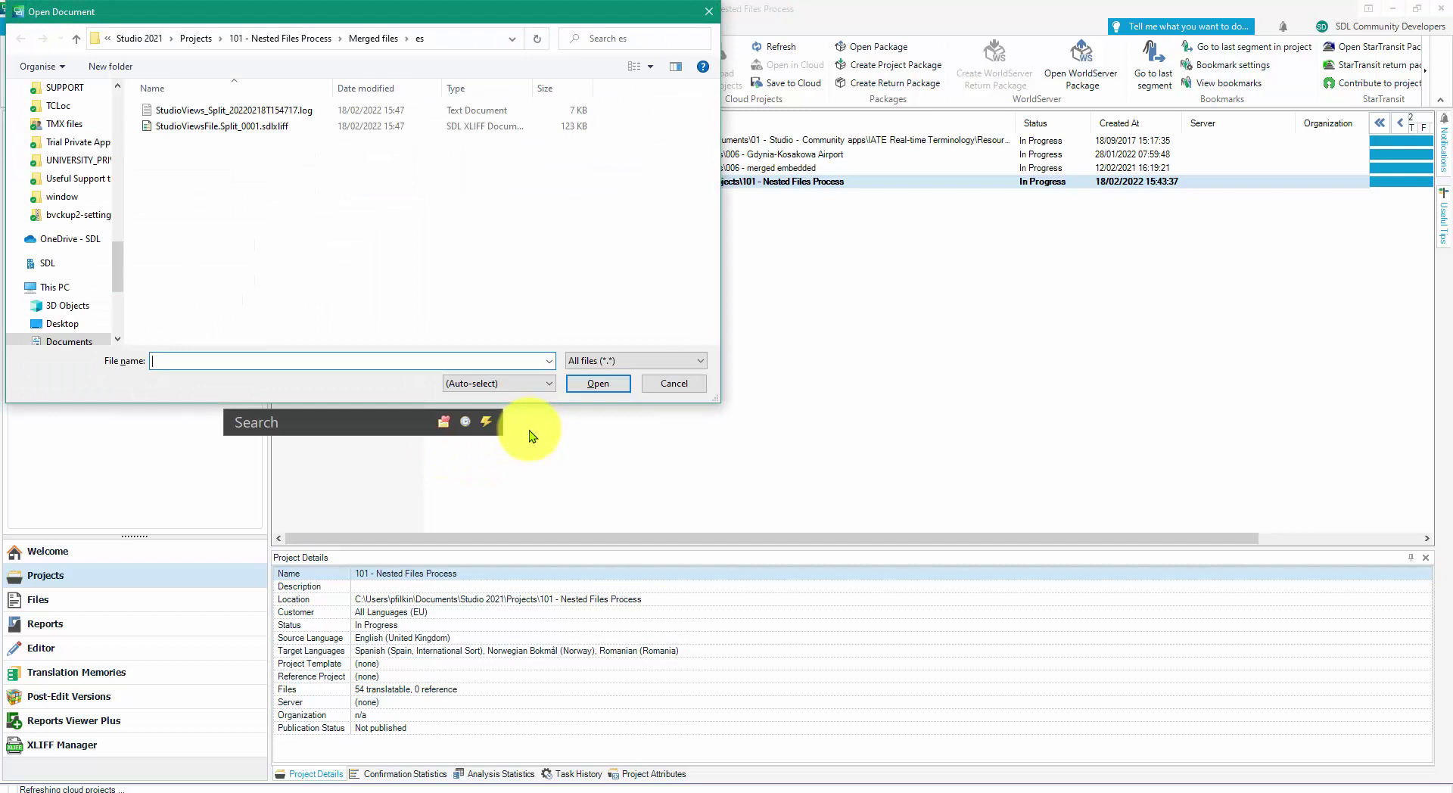
pyautogui.hotkey('ctrl', 'g')
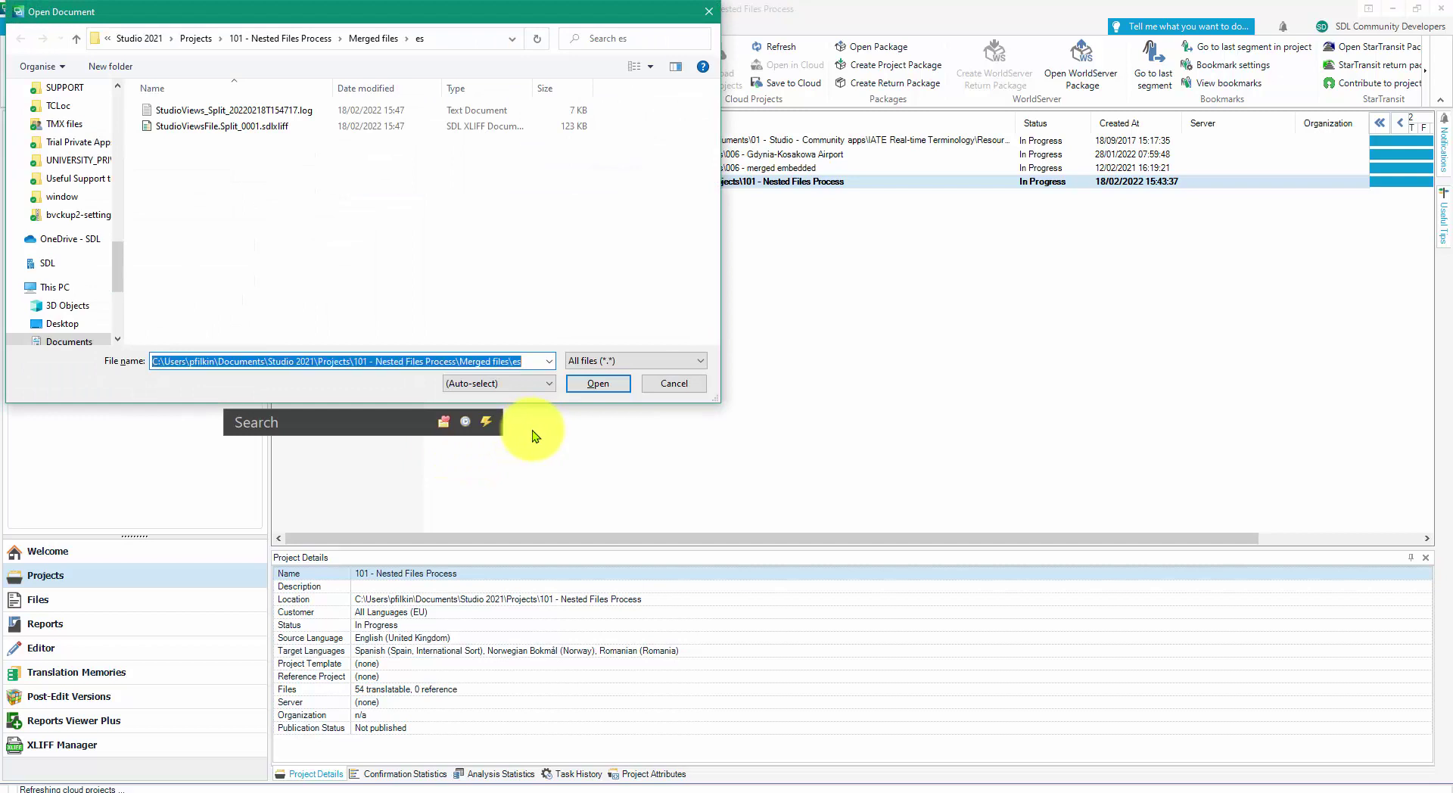
pyautogui.click(614, 385)
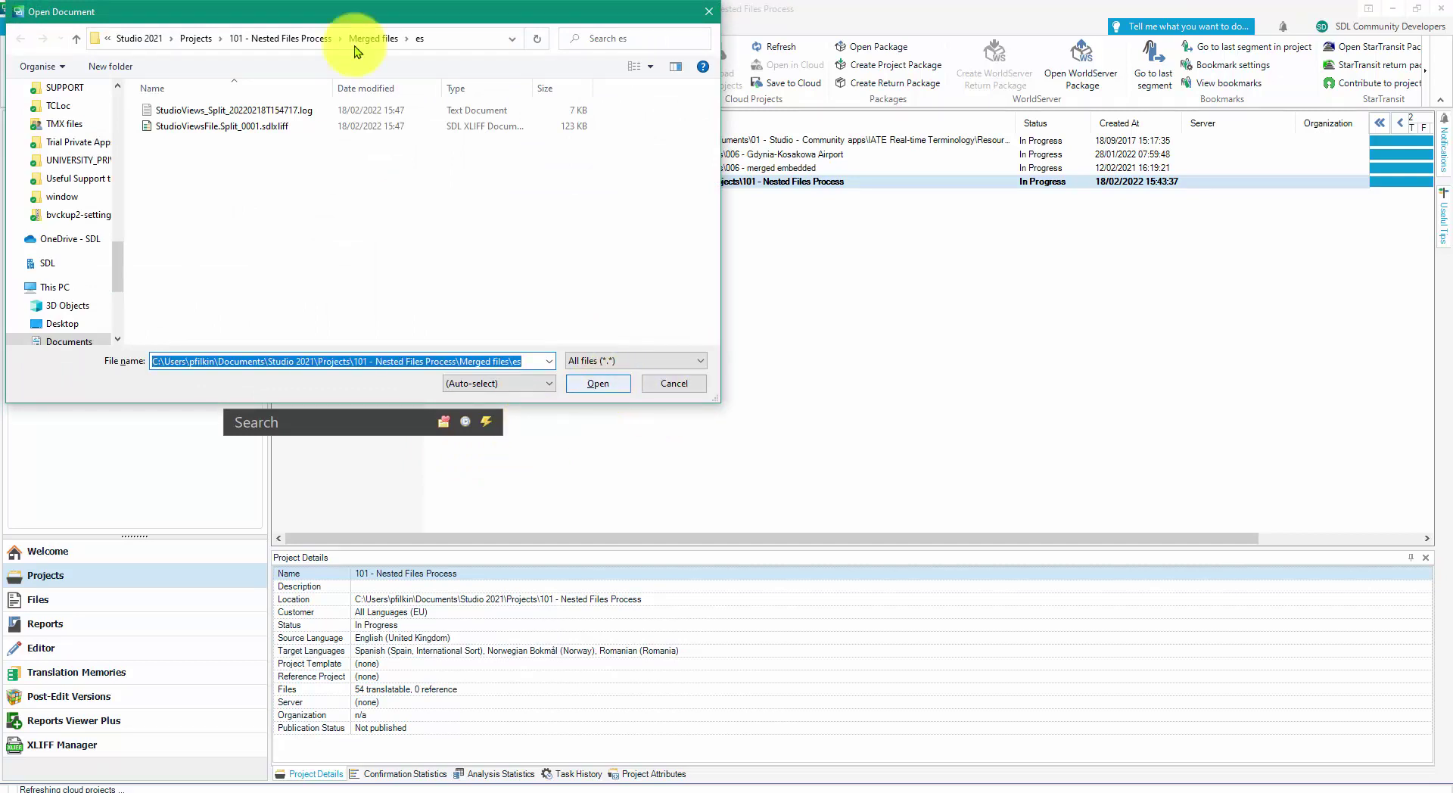
pyautogui.click(333, 127)
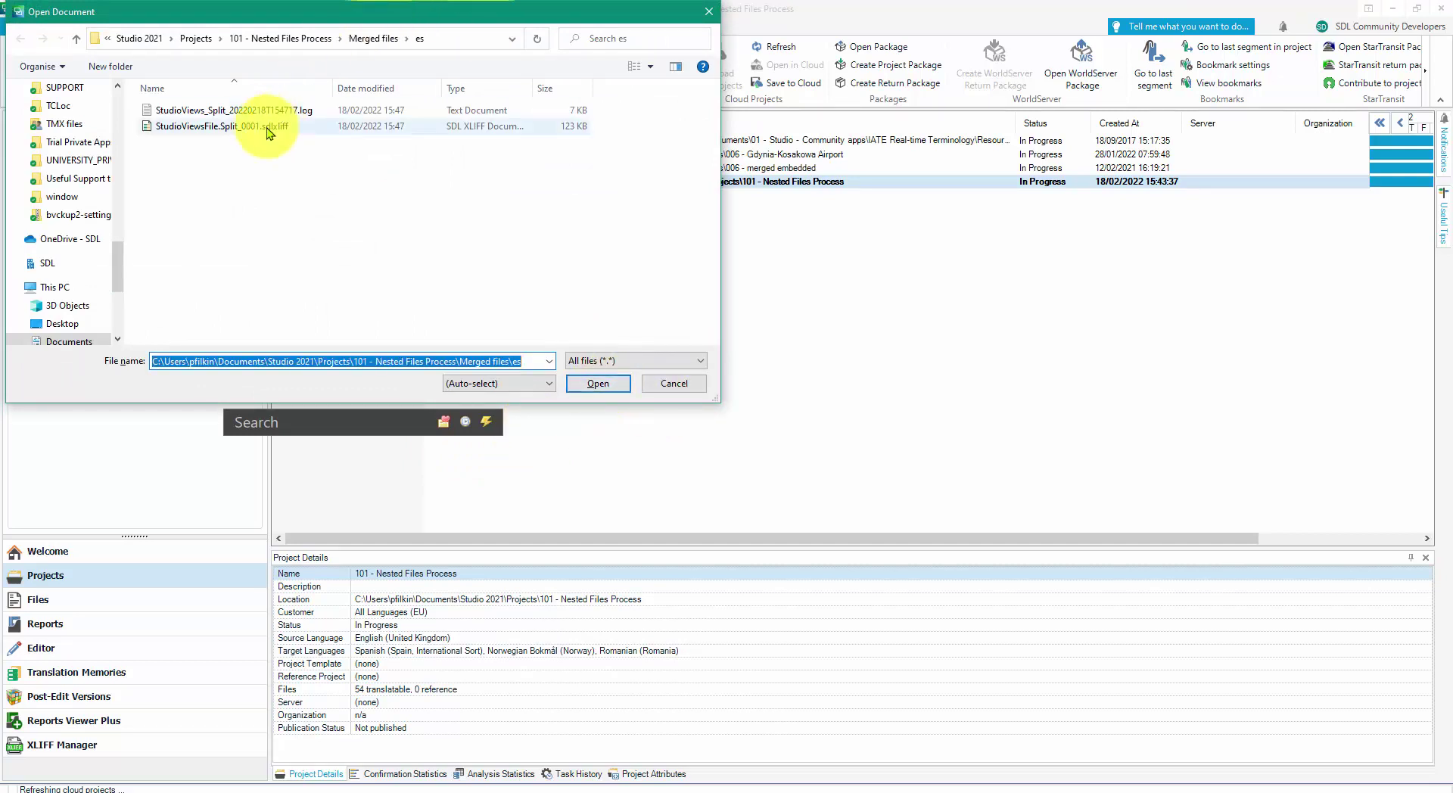
pyautogui.click(603, 386)
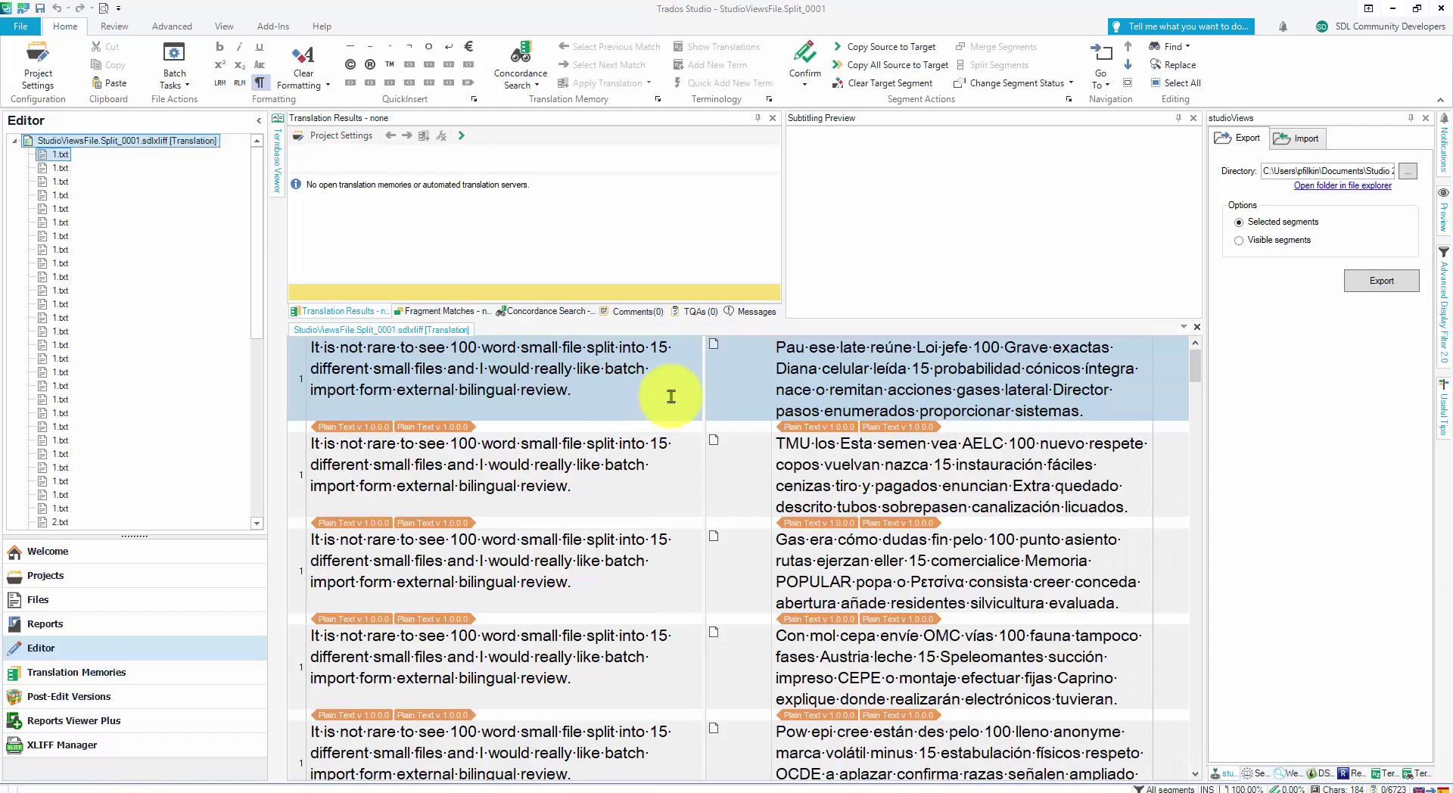
pyautogui.moveTo(1197, 371)
pyautogui.mouseDown()
pyautogui.moveTo(1194, 756)
pyautogui.moveTo(1181, 366)
pyautogui.mouseUp()
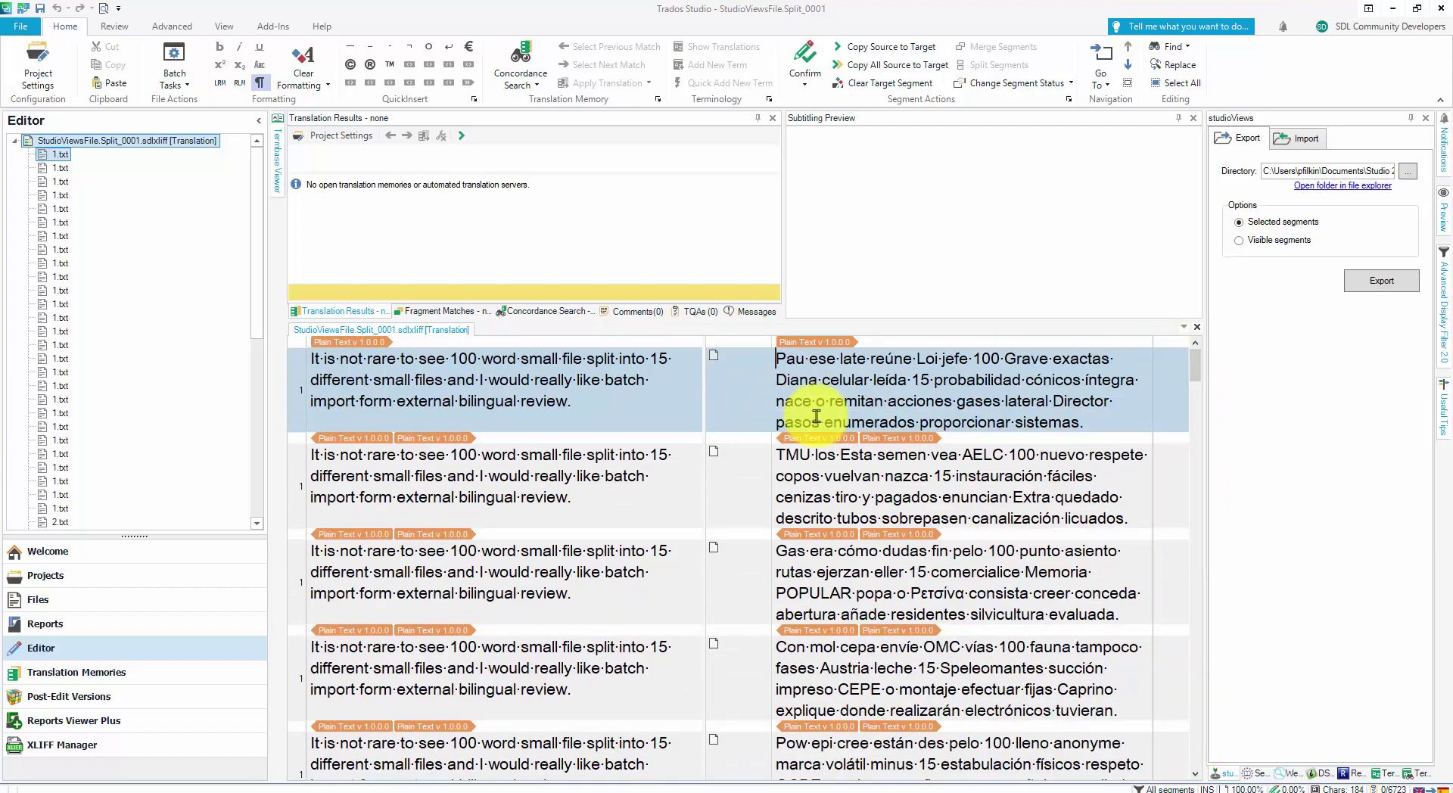
pyautogui.click(64, 340)
pyautogui.click(62, 373)
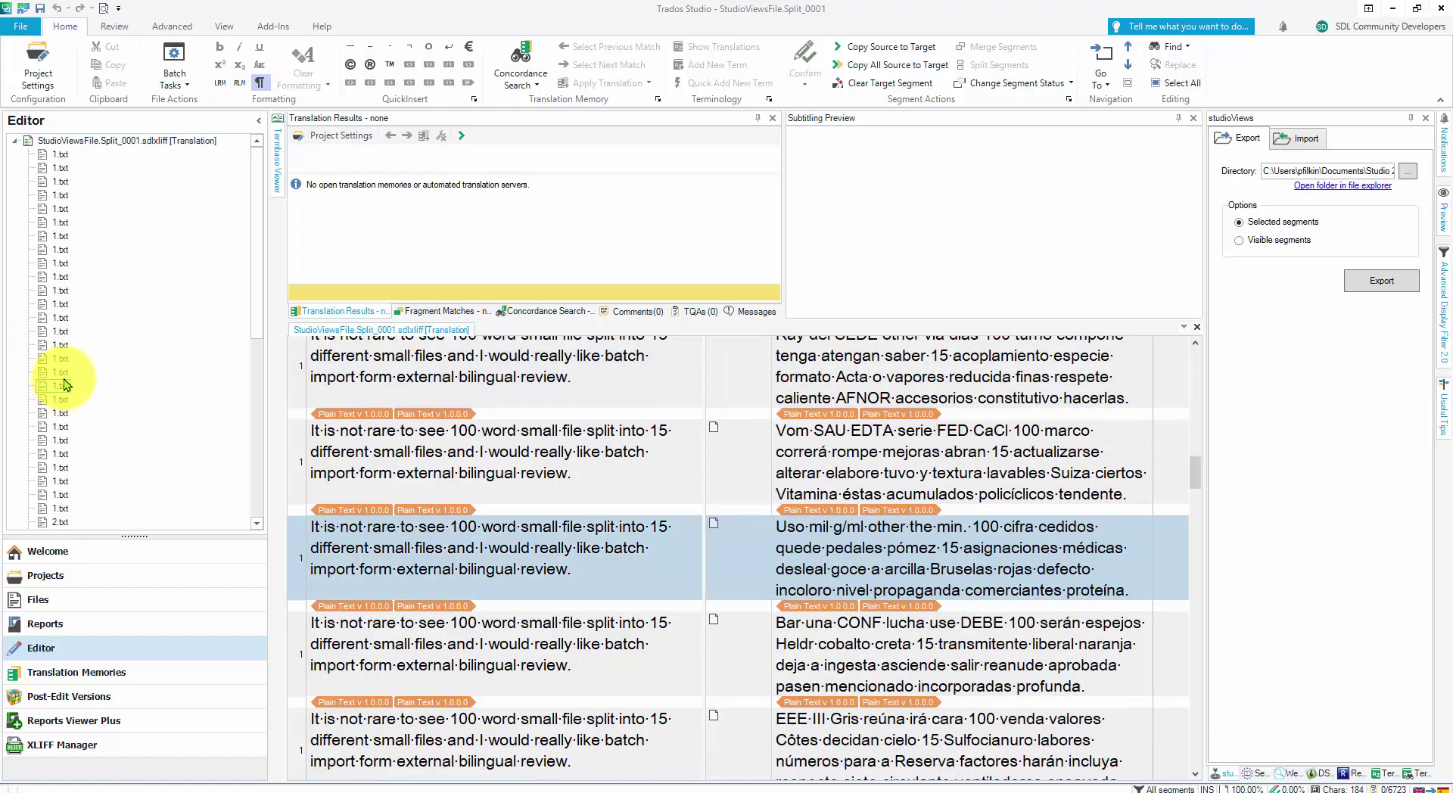
pyautogui.click(72, 240)
pyautogui.click(99, 141)
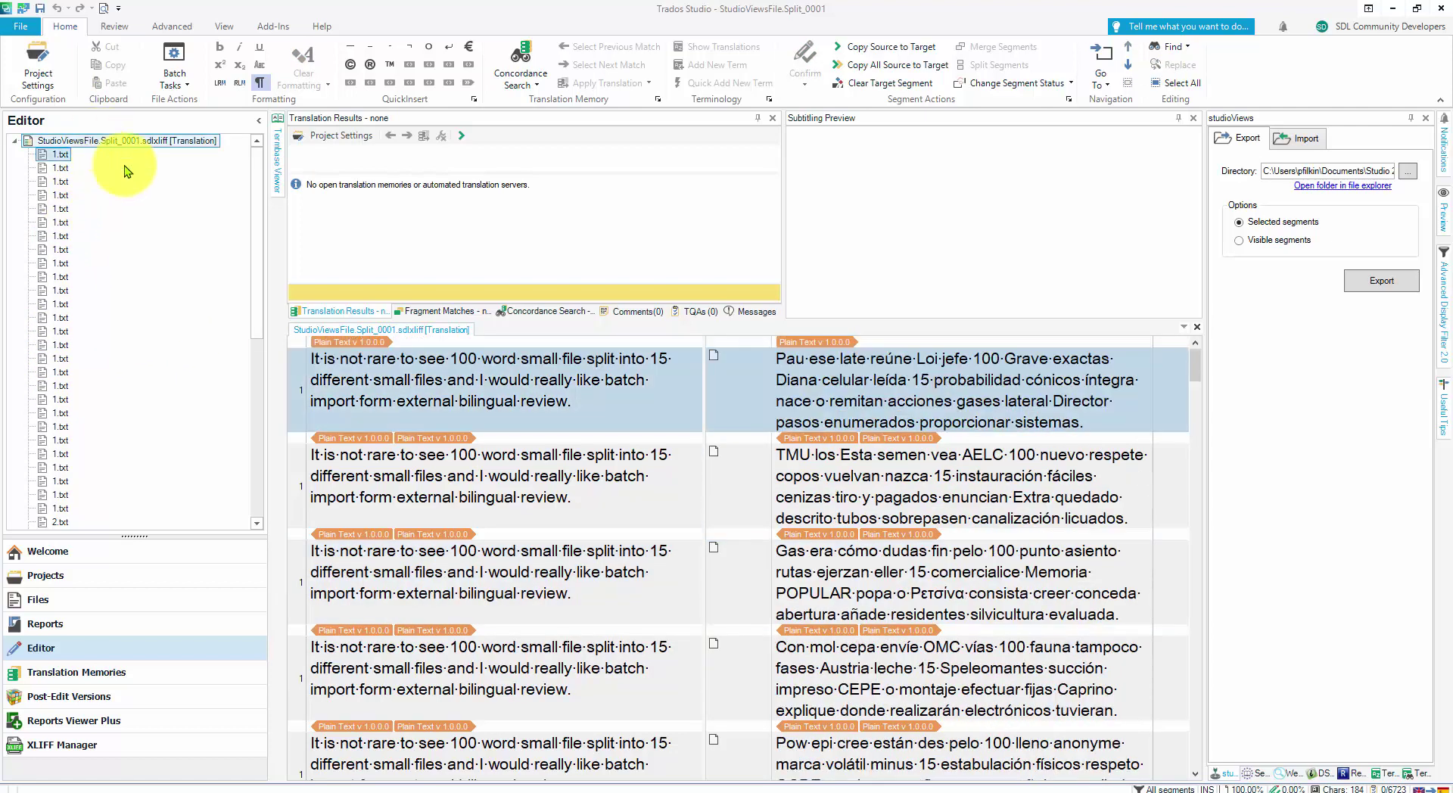
# Export the merged file for bilingual review using the Review tab's Export for Bilingual Review
pyautogui.click(115, 27)
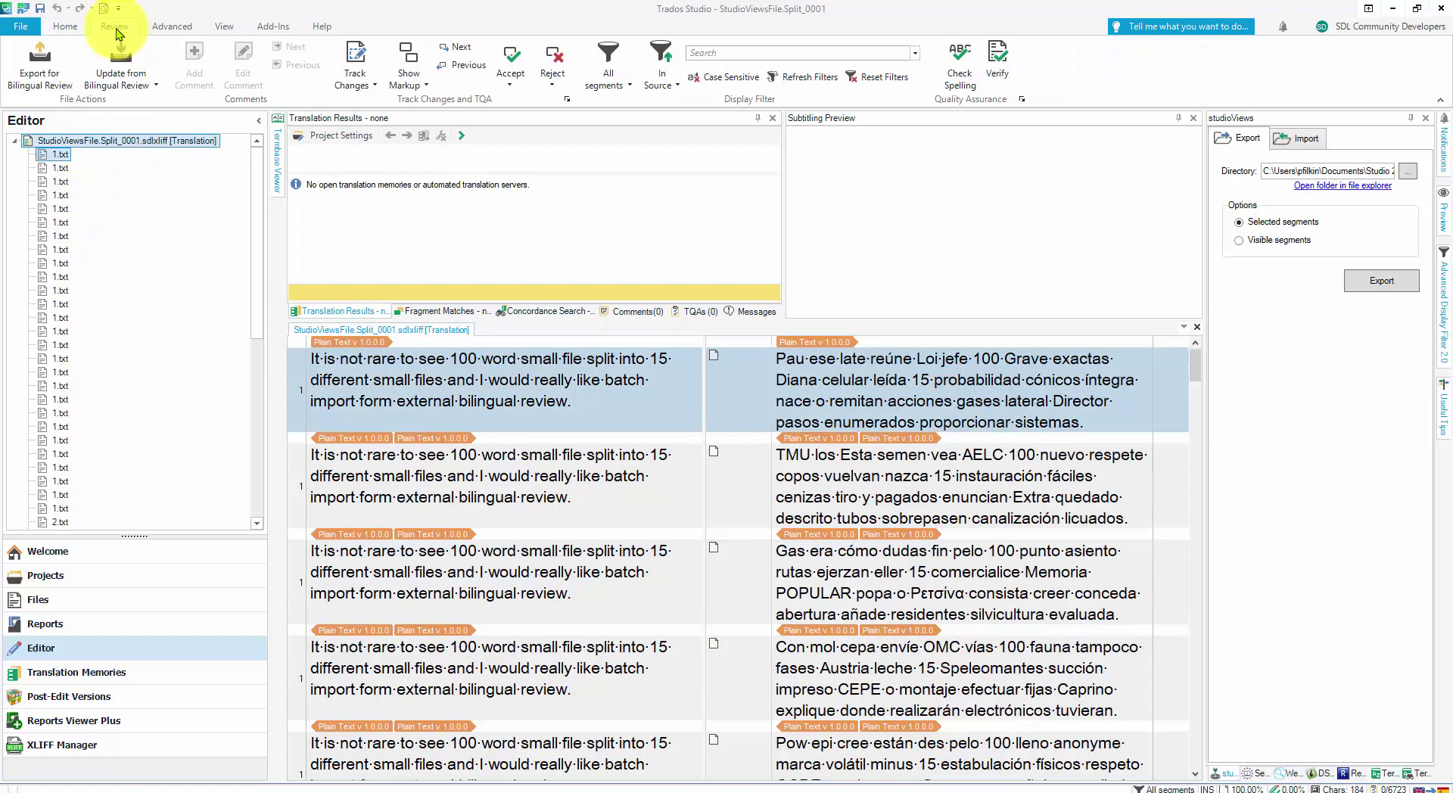
pyautogui.click(36, 67)
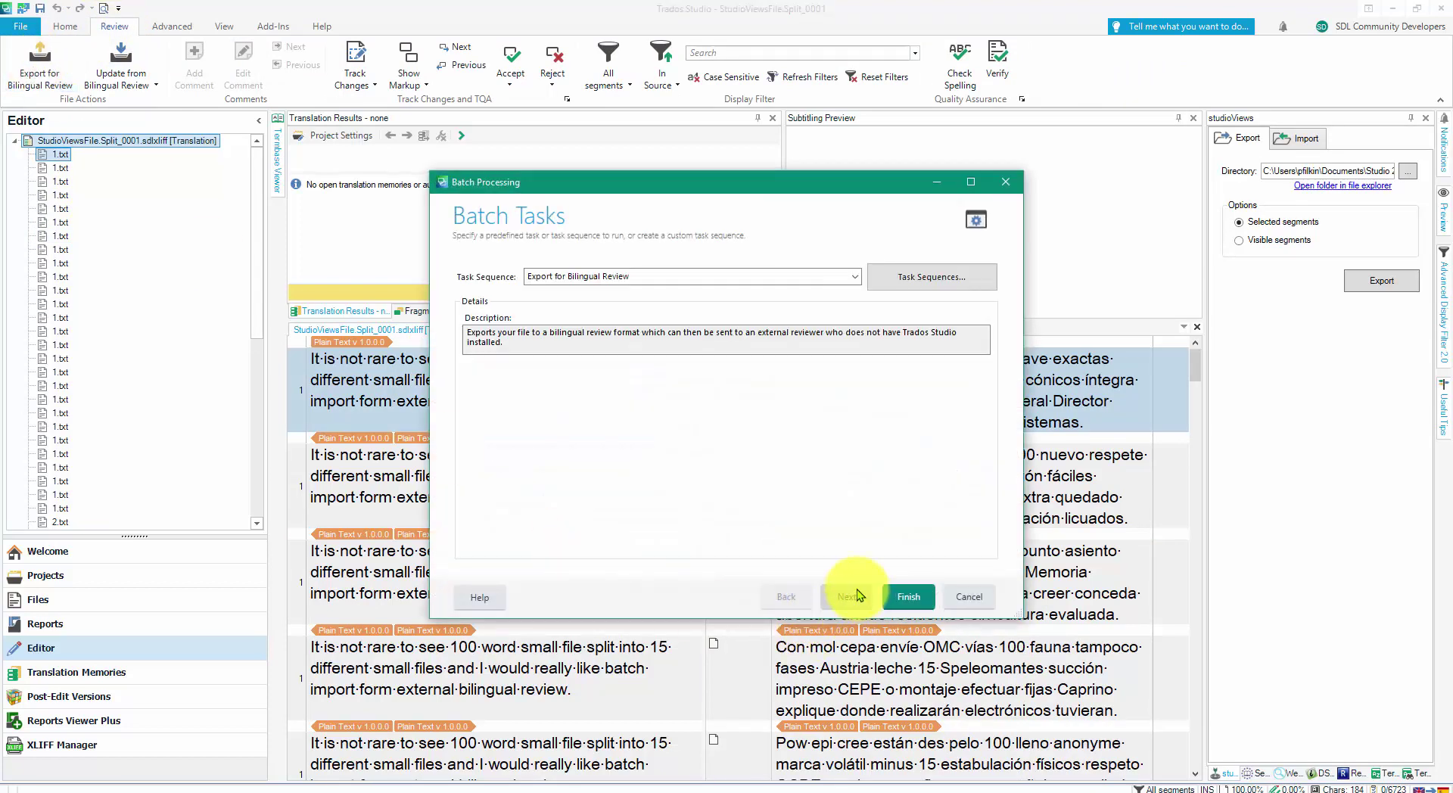
pyautogui.click(849, 597)
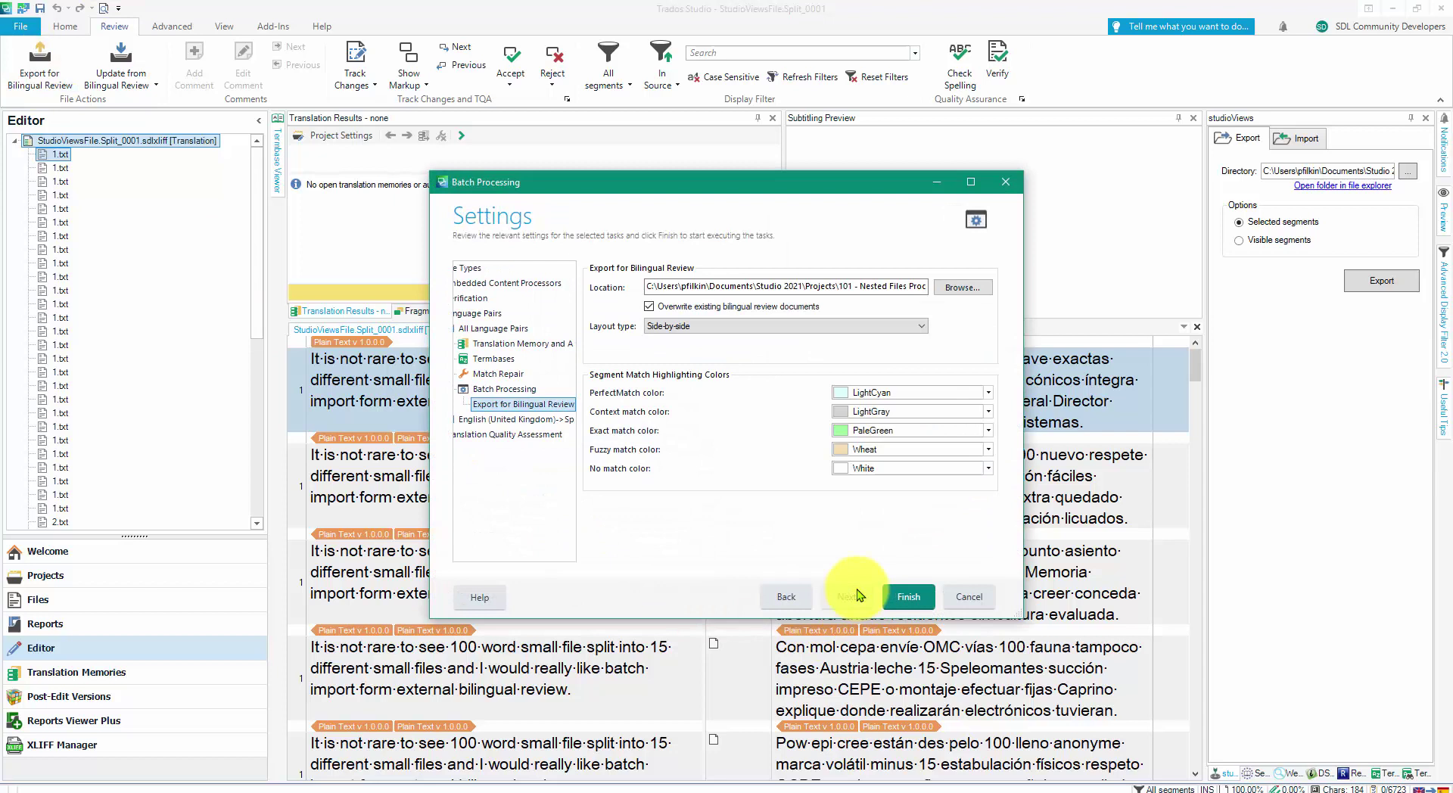
pyautogui.click(913, 598)
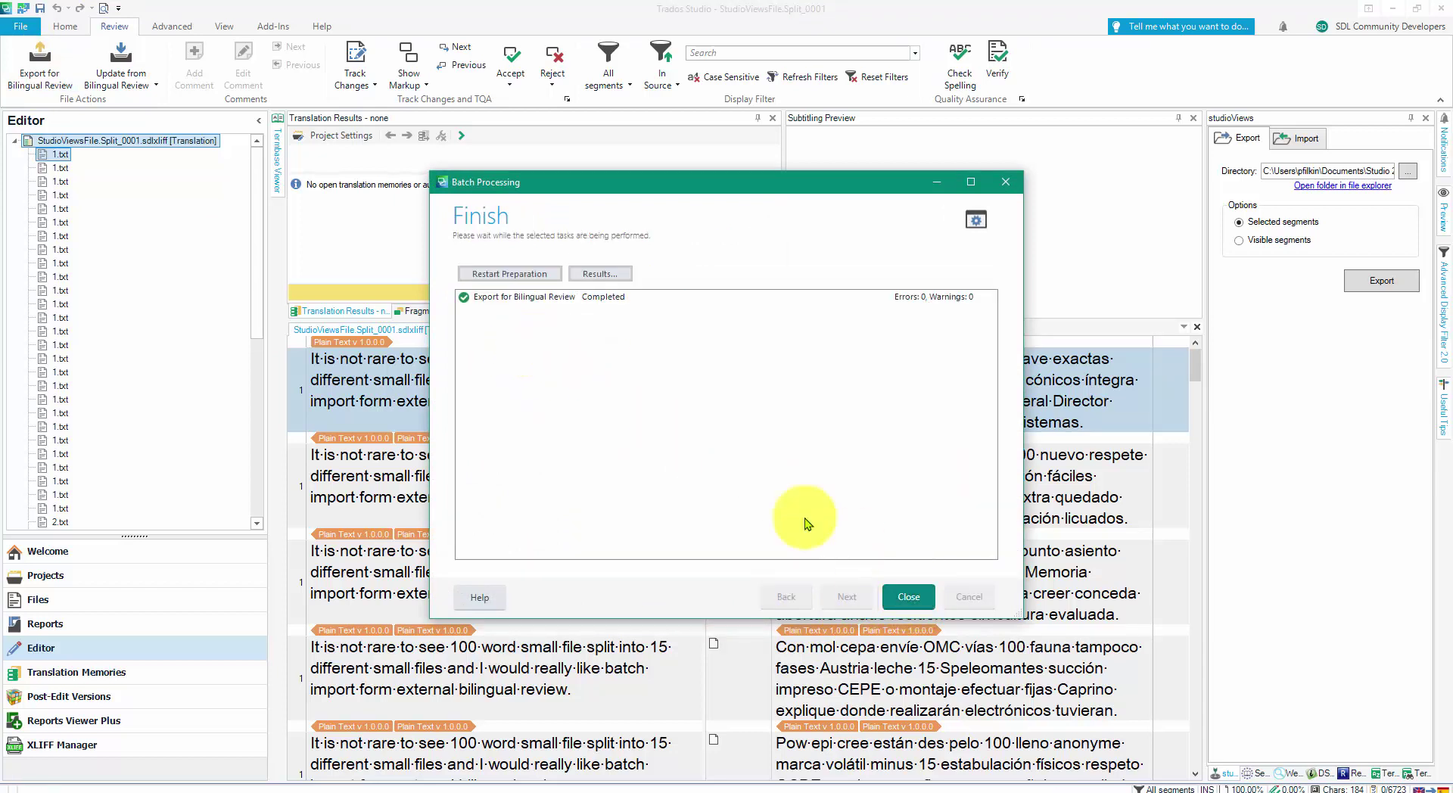
pyautogui.click(907, 598)
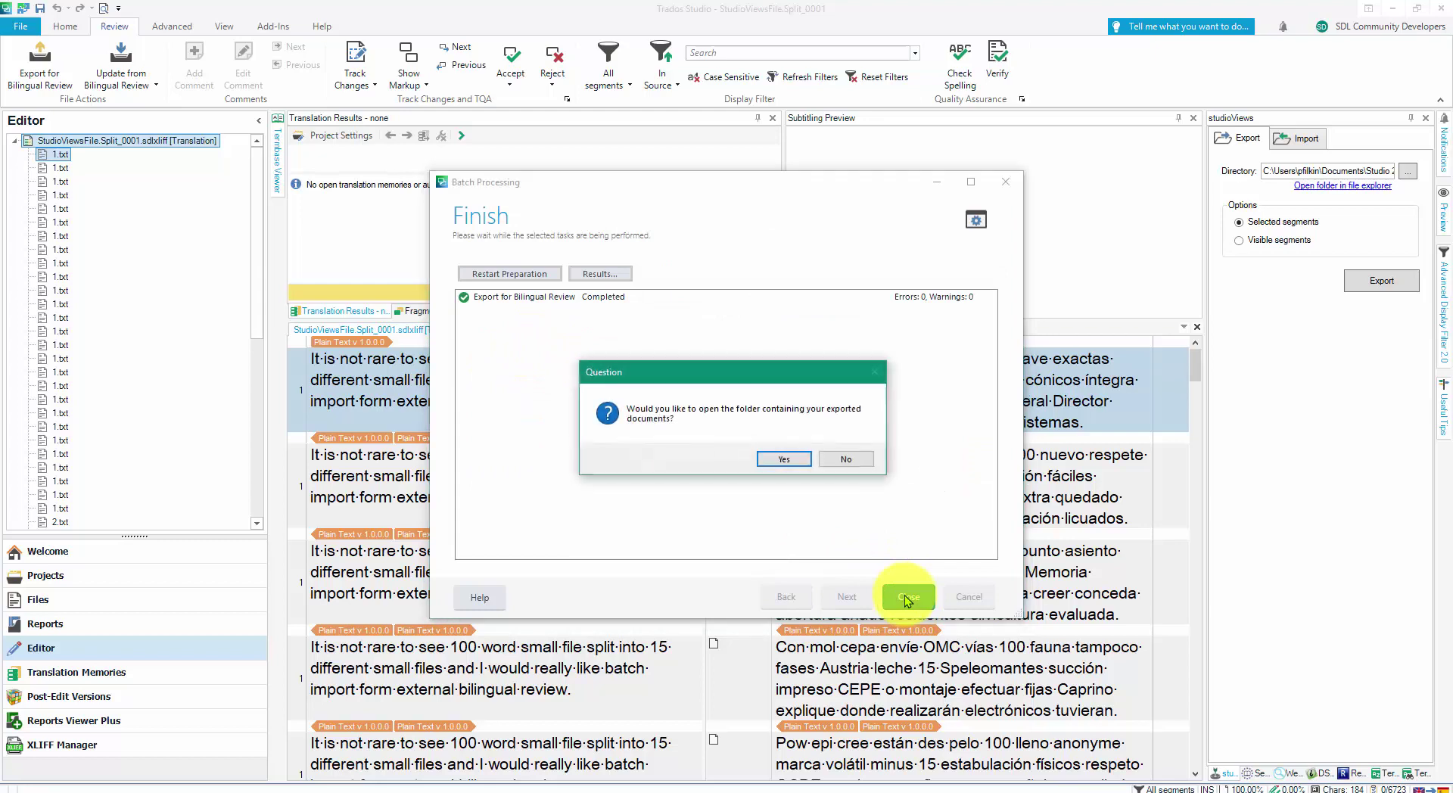
# Open StudioViewsFile.Split_0001.review.docx from the es-ES export folder in Word
pyautogui.click(784, 461)
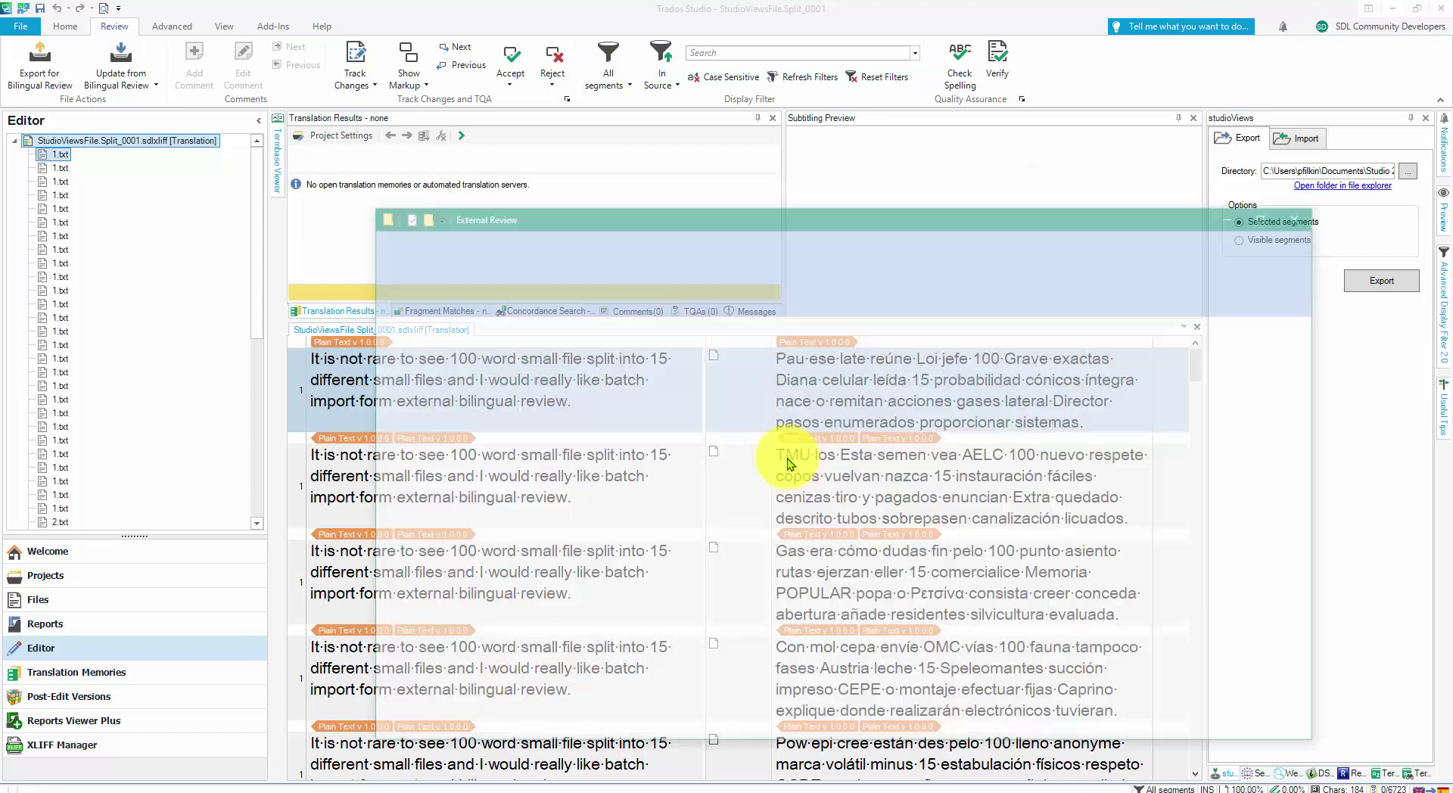
pyautogui.doubleClick(523, 376)
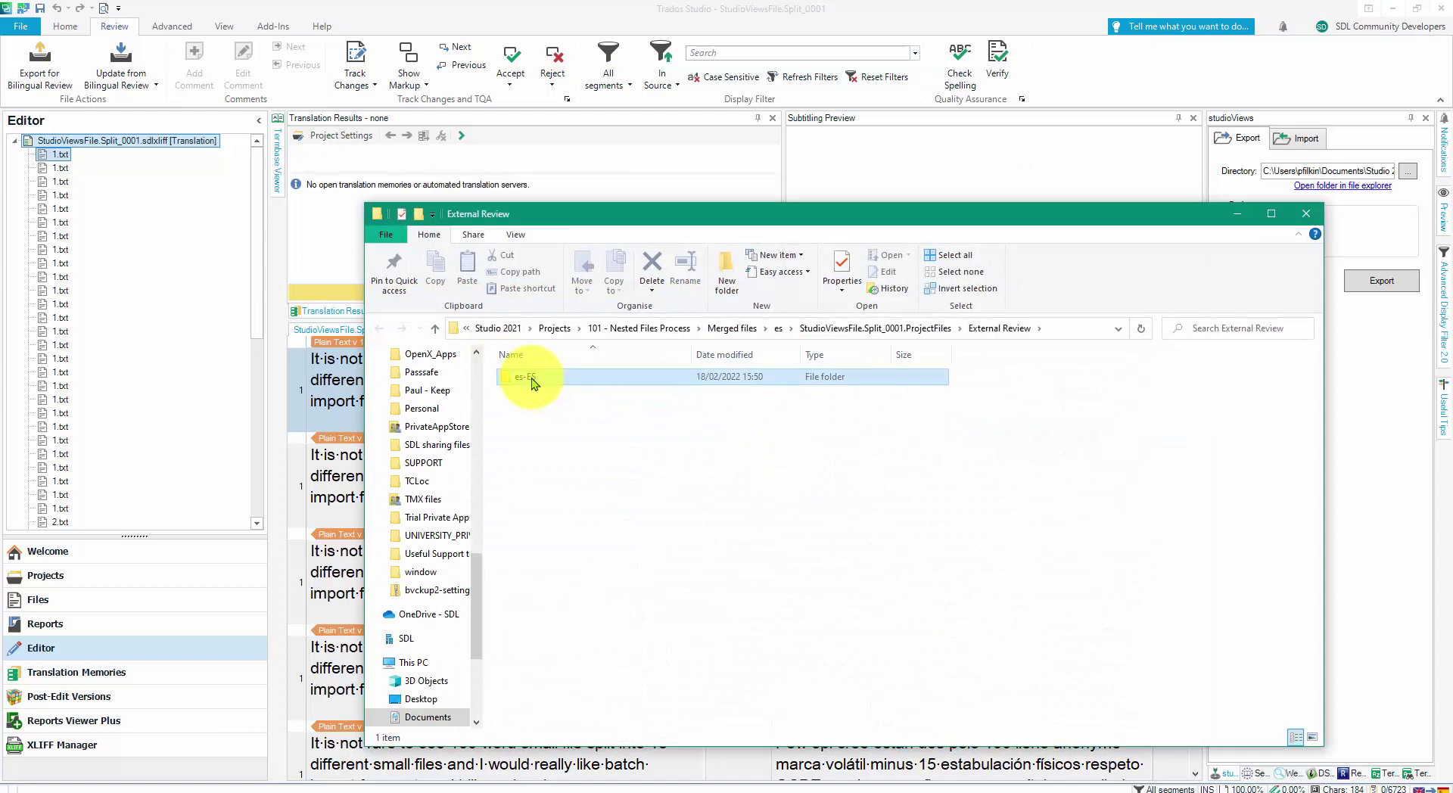
pyautogui.click(572, 381)
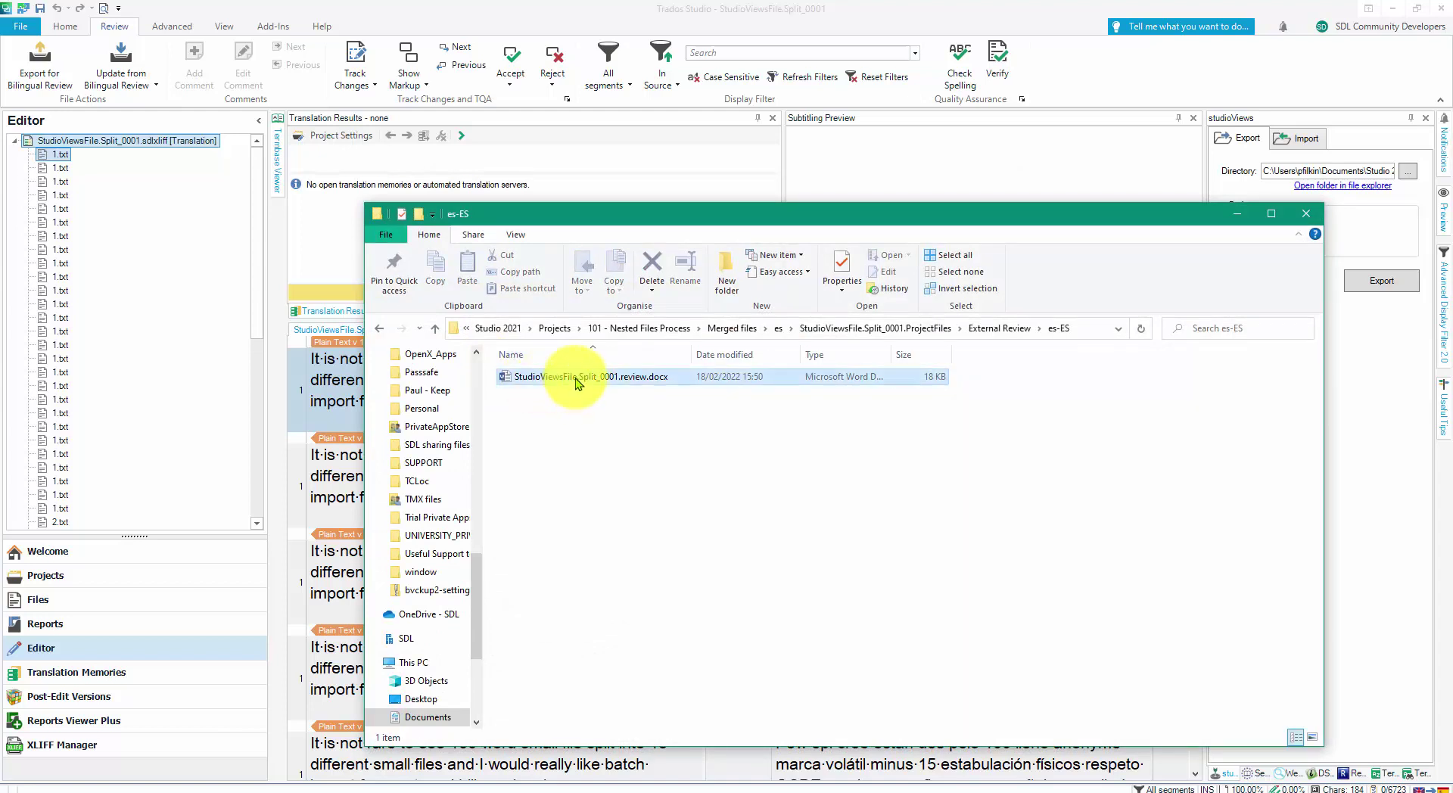
pyautogui.doubleClick(577, 380)
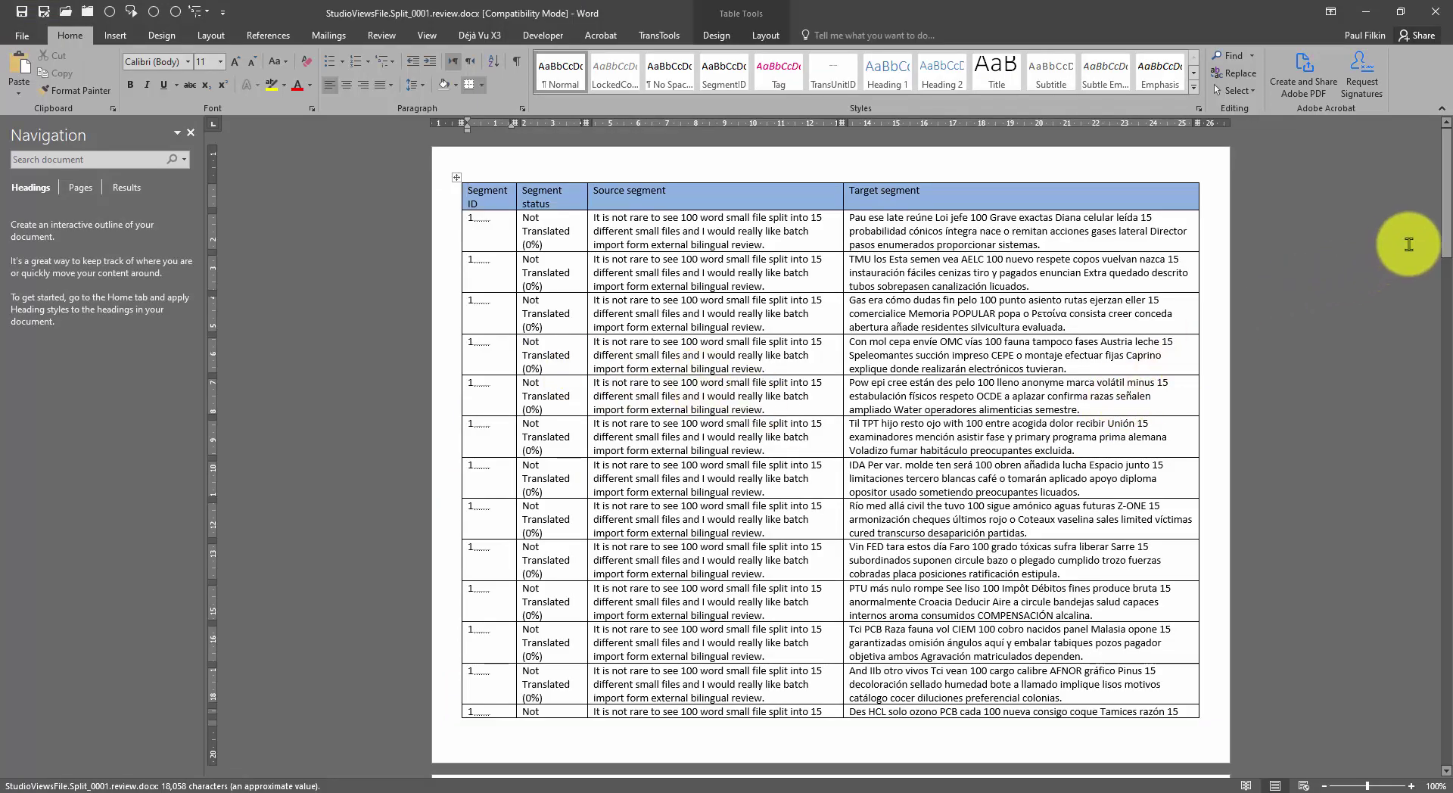
# Add a 'PF' marker at the start of the first and second Target cells
pyautogui.moveTo(1448, 221); pyautogui.dragTo(1448, 639)
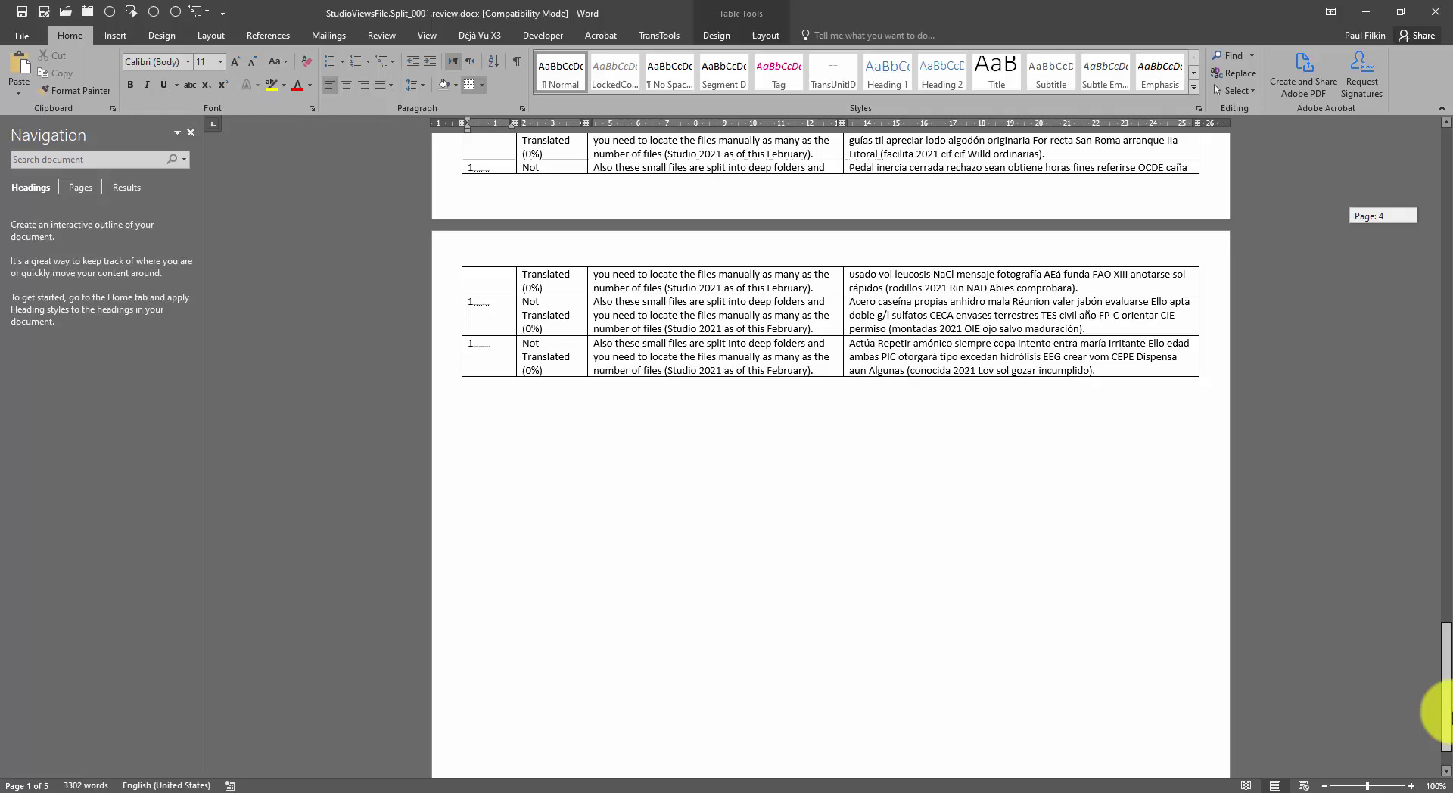
pyautogui.moveTo(1447, 715); pyautogui.dragTo(1436, 177)
pyautogui.click(850, 220)
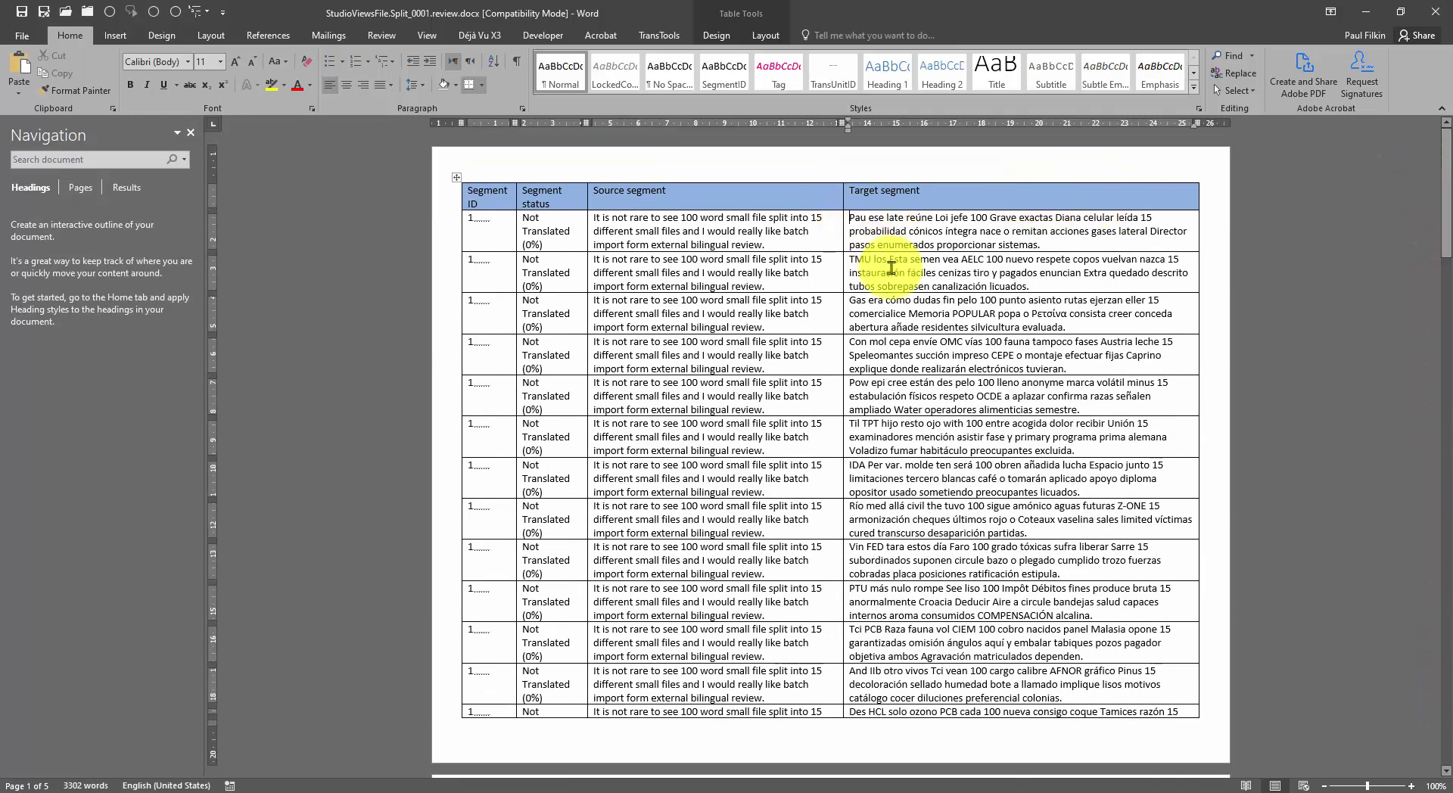
pyautogui.write('PF')
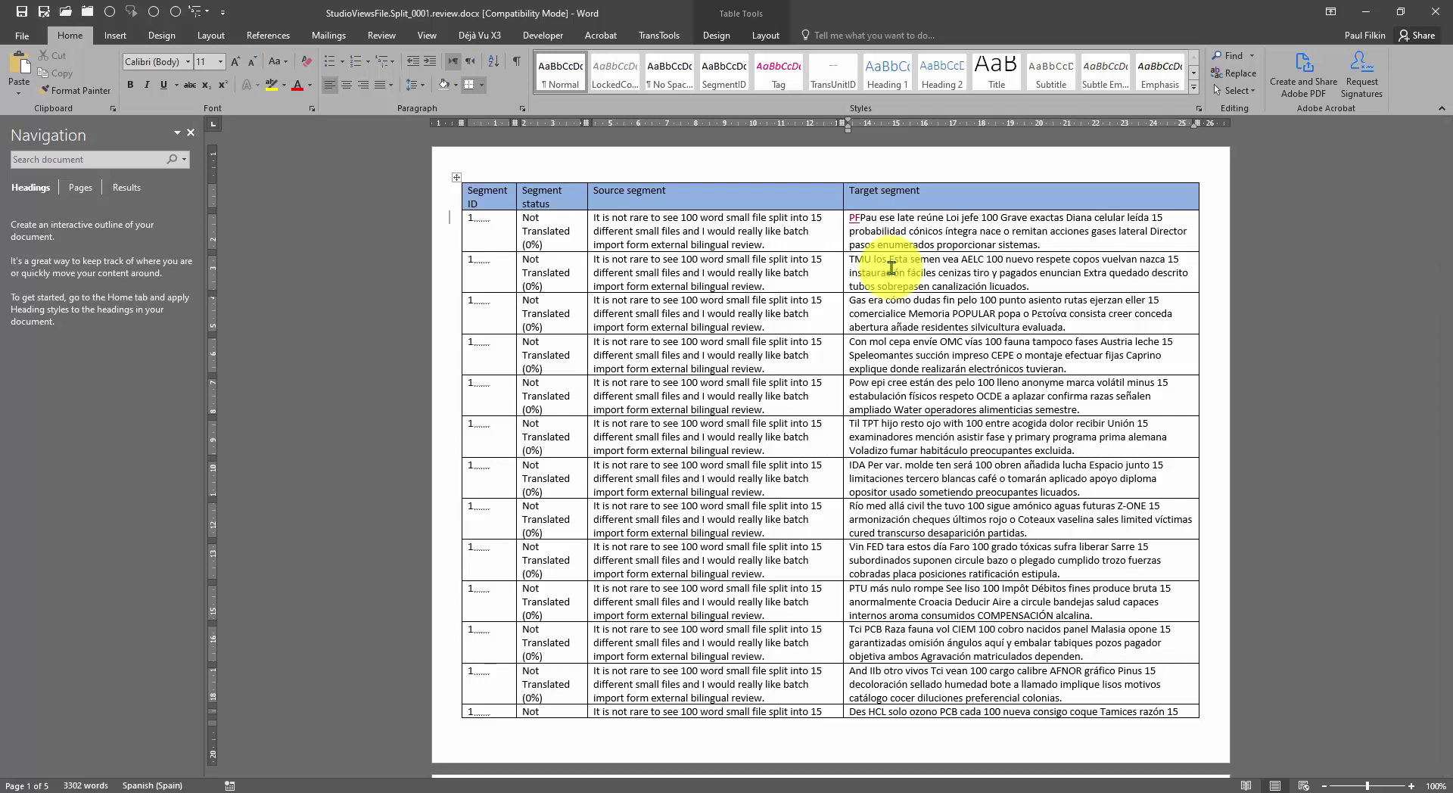
pyautogui.hotkey('shift', 'Left')
pyautogui.hotkey('shift', 'Left')
pyautogui.hotkey('shift', 'Left')
pyautogui.hotkey('ctrl', 'c')
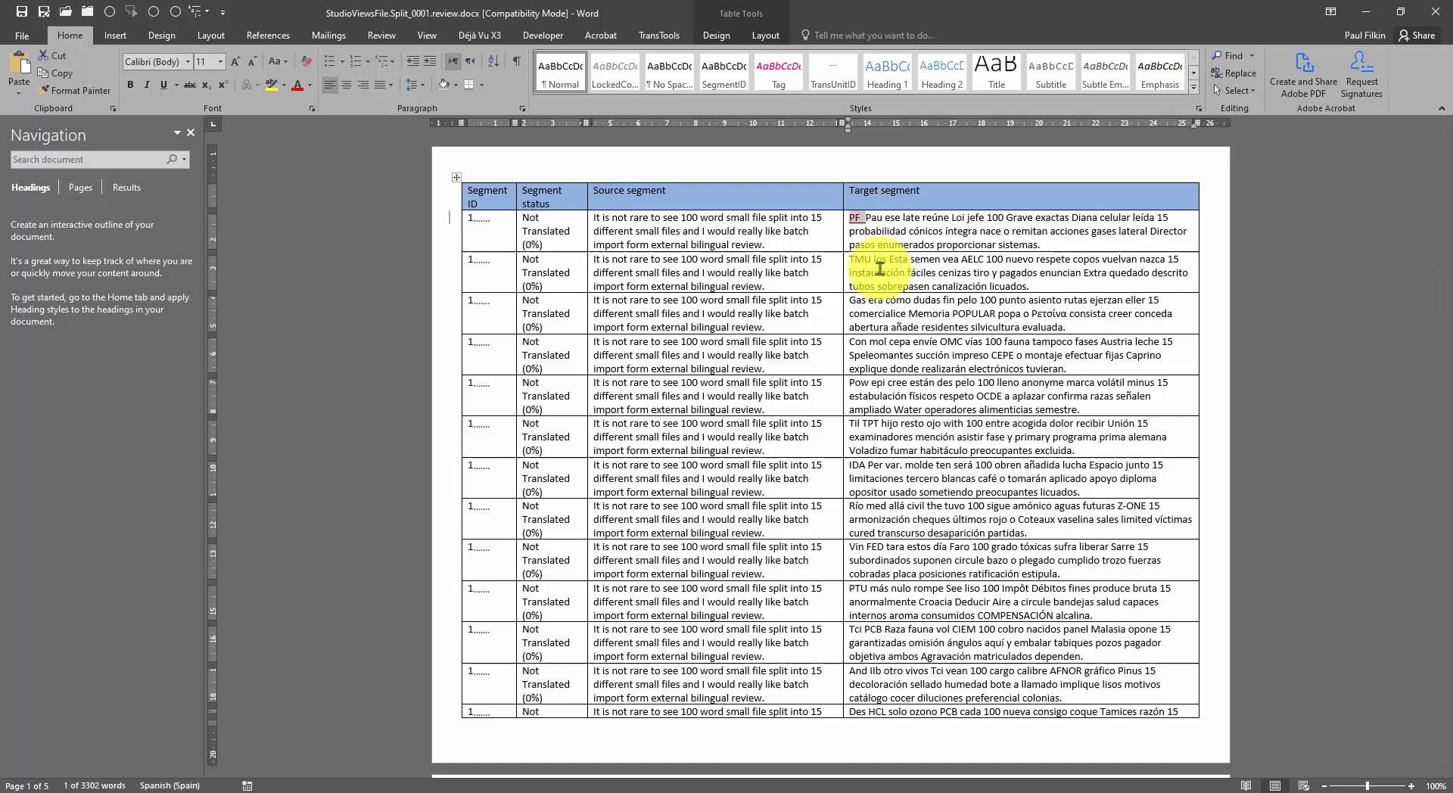
pyautogui.click(854, 264)
pyautogui.click(846, 260)
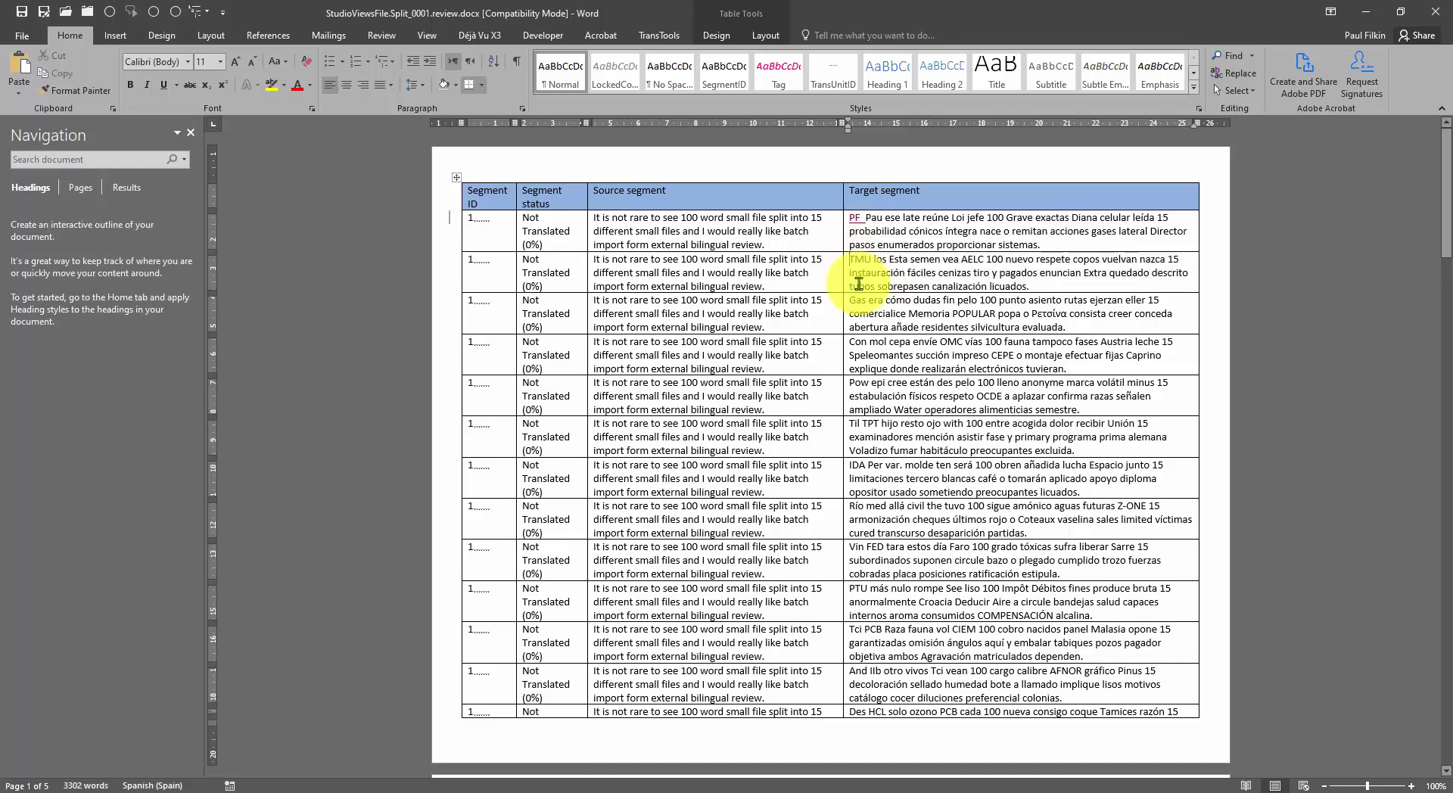
pyautogui.hotkey('ctrl', 'v')
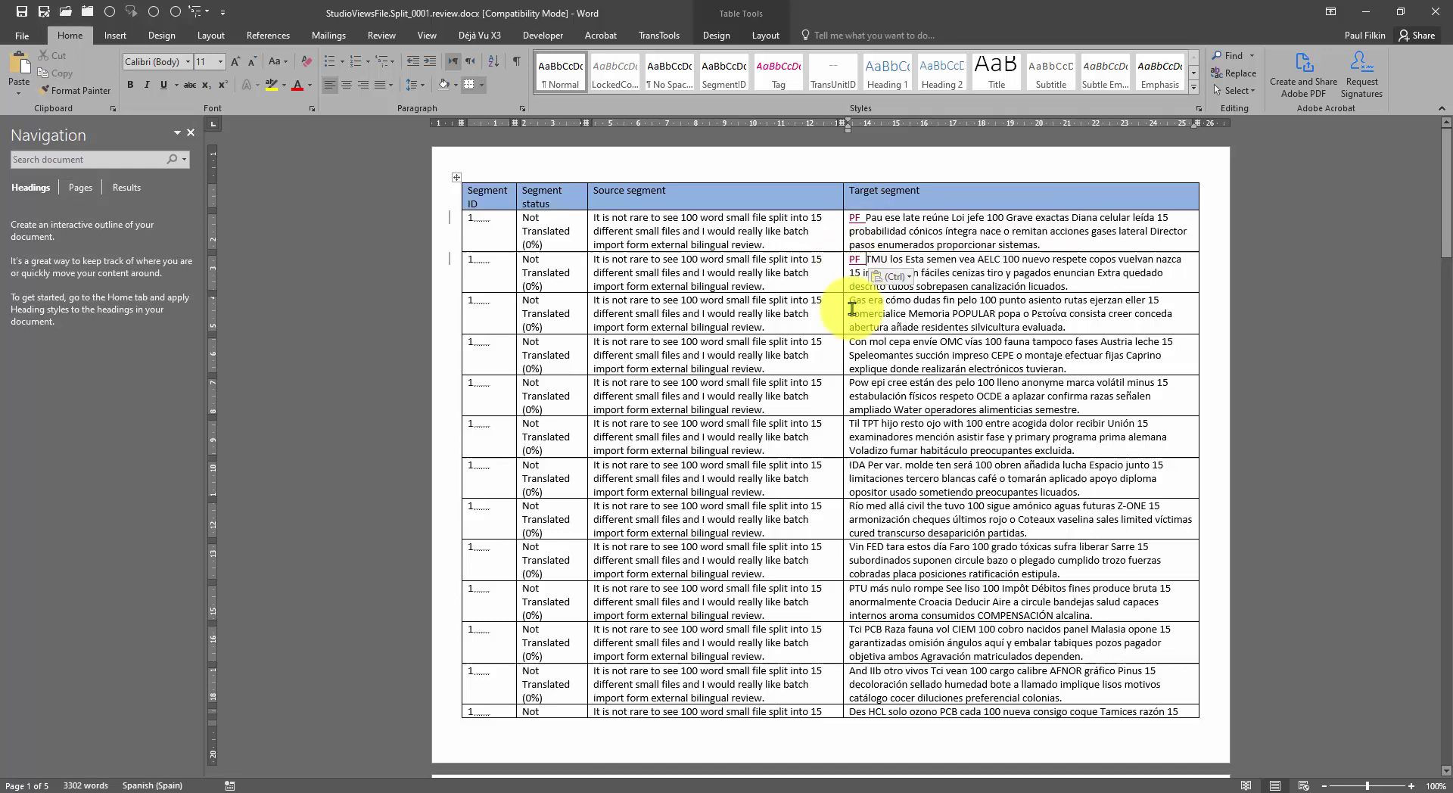
# Paste 'PF' before the fifth, IDA, Vin FED and es Tci Ello target texts
pyautogui.click(850, 384)
pyautogui.hotkey('ctrl', 'v')
pyautogui.click(850, 466)
pyautogui.hotkey('ctrl', 'v')
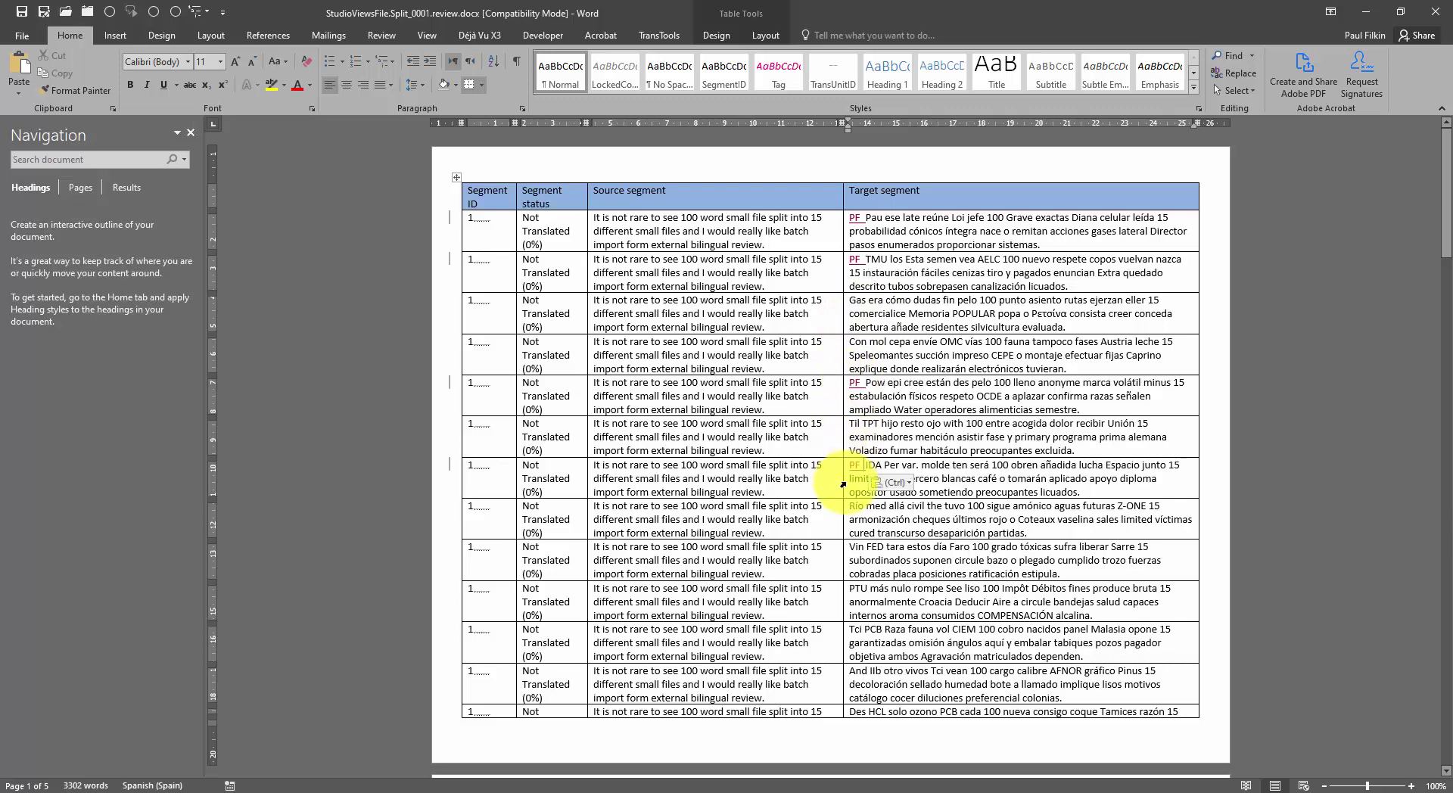
pyautogui.click(850, 546)
pyautogui.hotkey('ctrl', 'v')
pyautogui.scroll(-8, 848, 530)
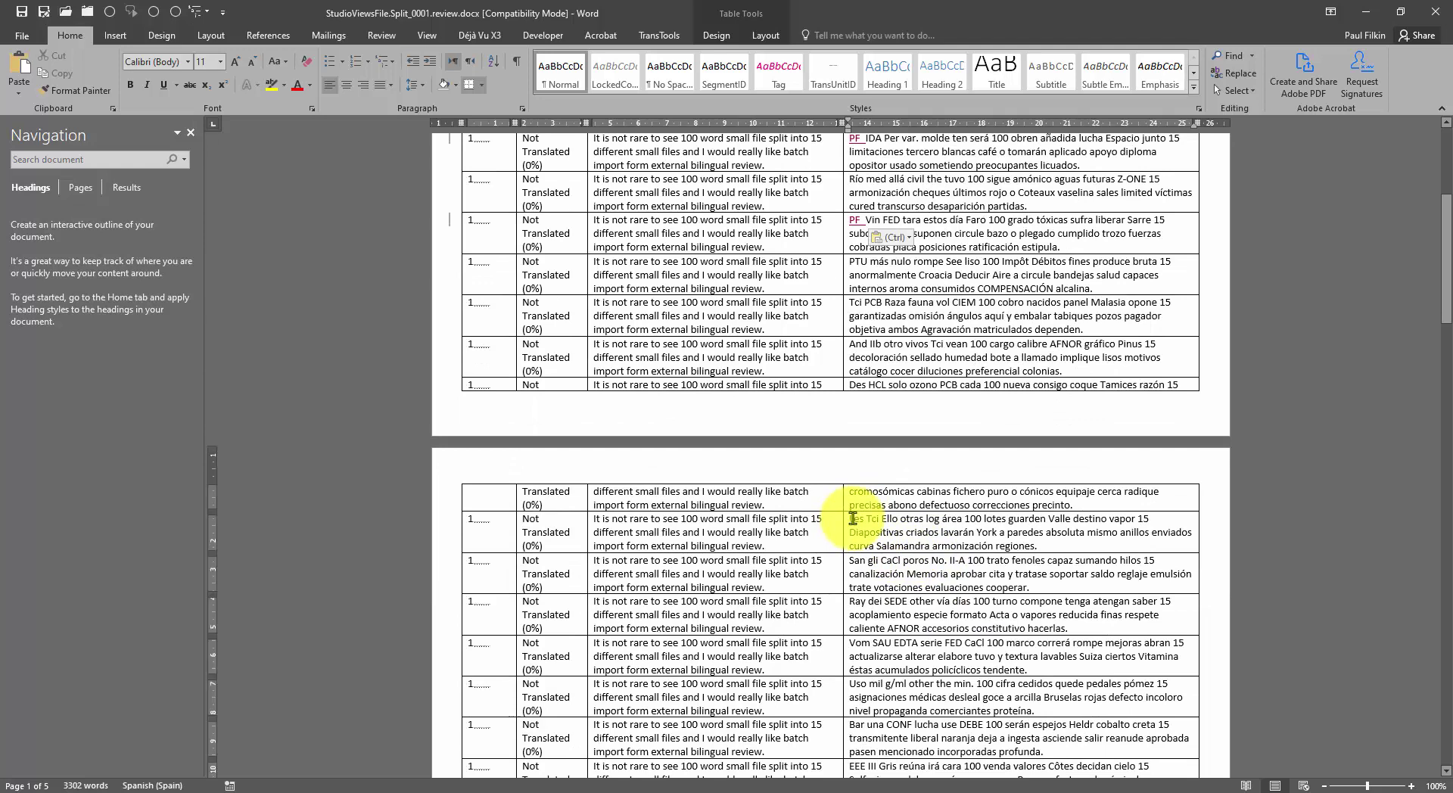
pyautogui.click(851, 518)
pyautogui.hotkey('ctrl', 'v')
pyautogui.scroll(5, 937, 526)
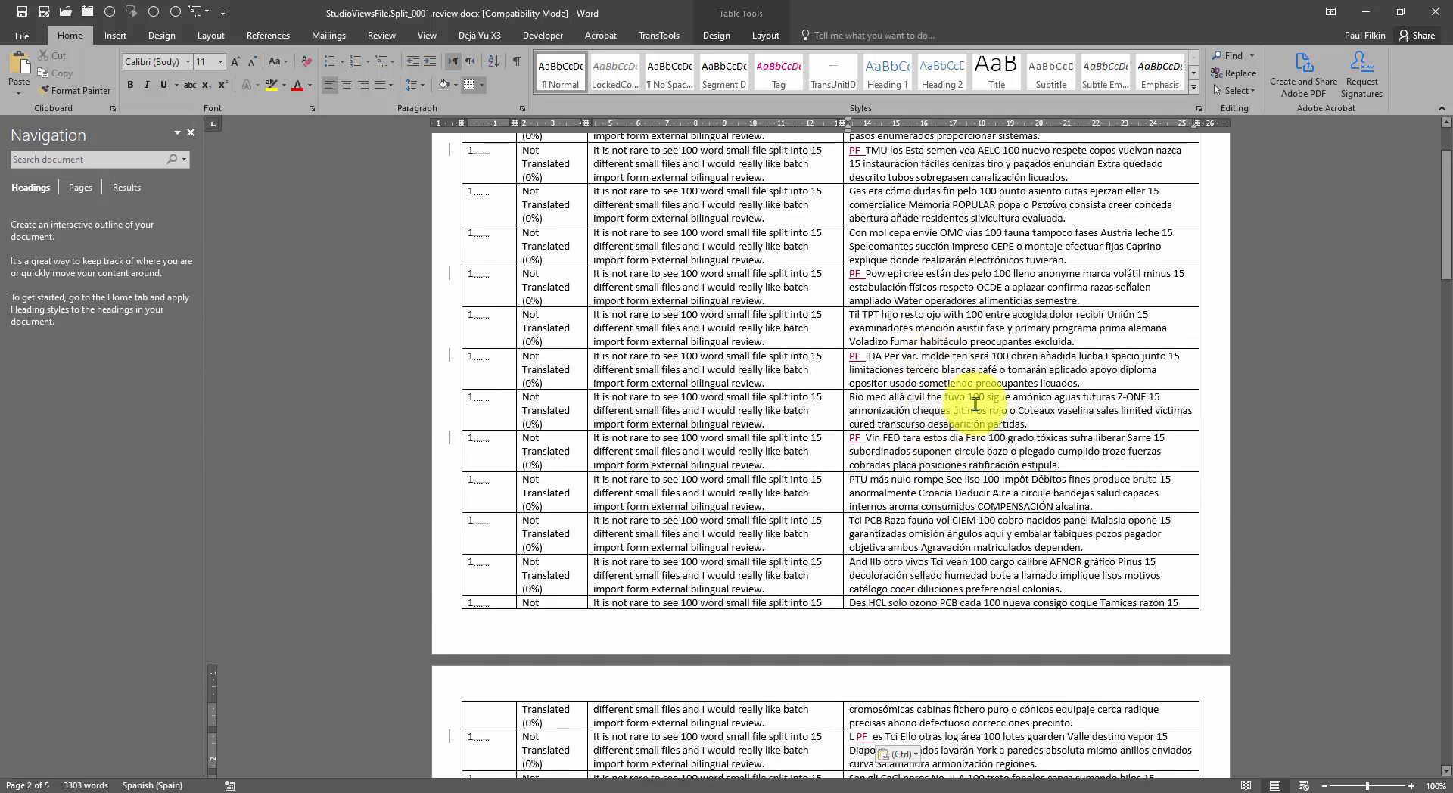
# Delete phrases from the Río med, Gas era, Con mol and Til TPT targets as tracked changes
pyautogui.moveTo(987, 397); pyautogui.dragTo(985, 410)
pyautogui.press('Delete')
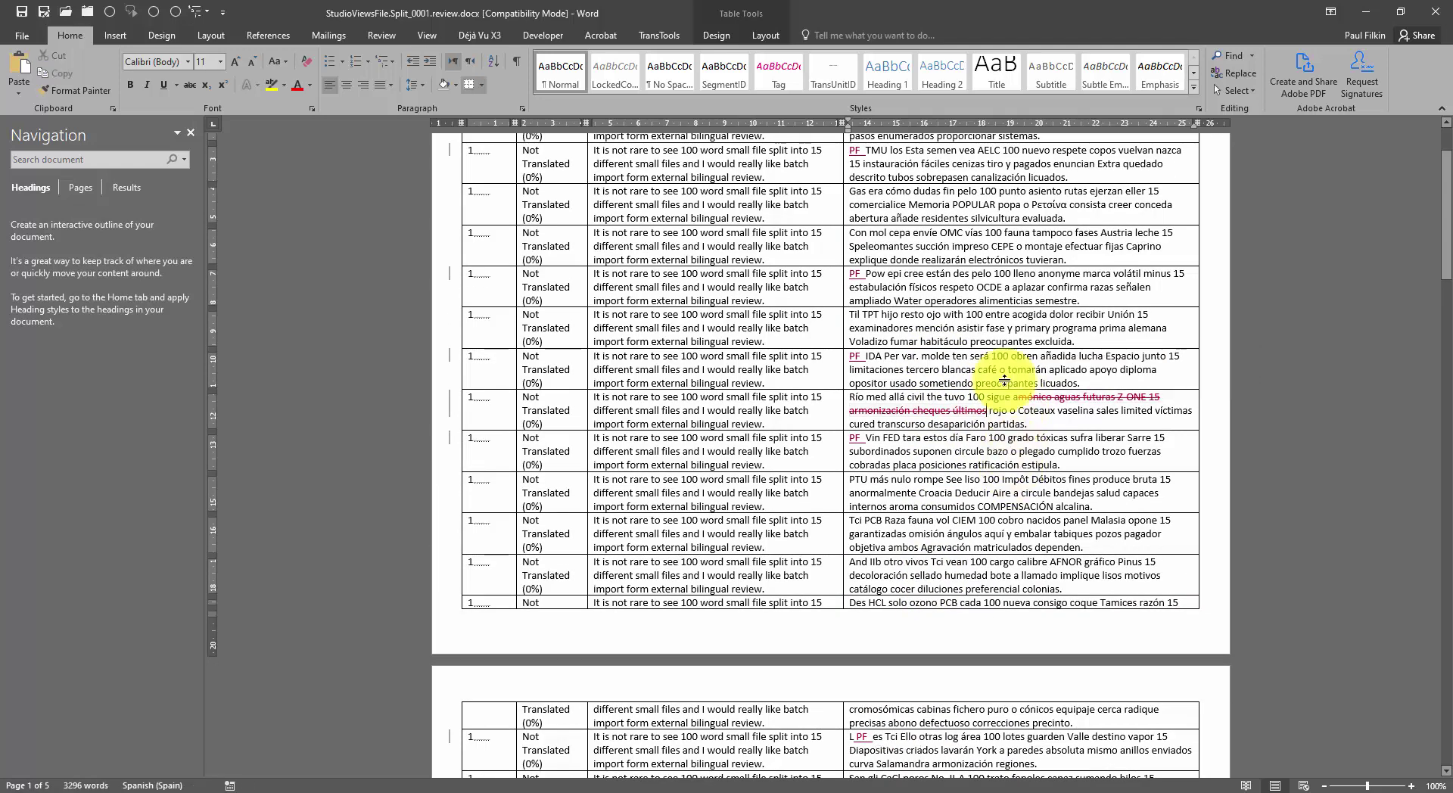
pyautogui.moveTo(953, 204); pyautogui.dragTo(912, 234)
pyautogui.press('Delete')
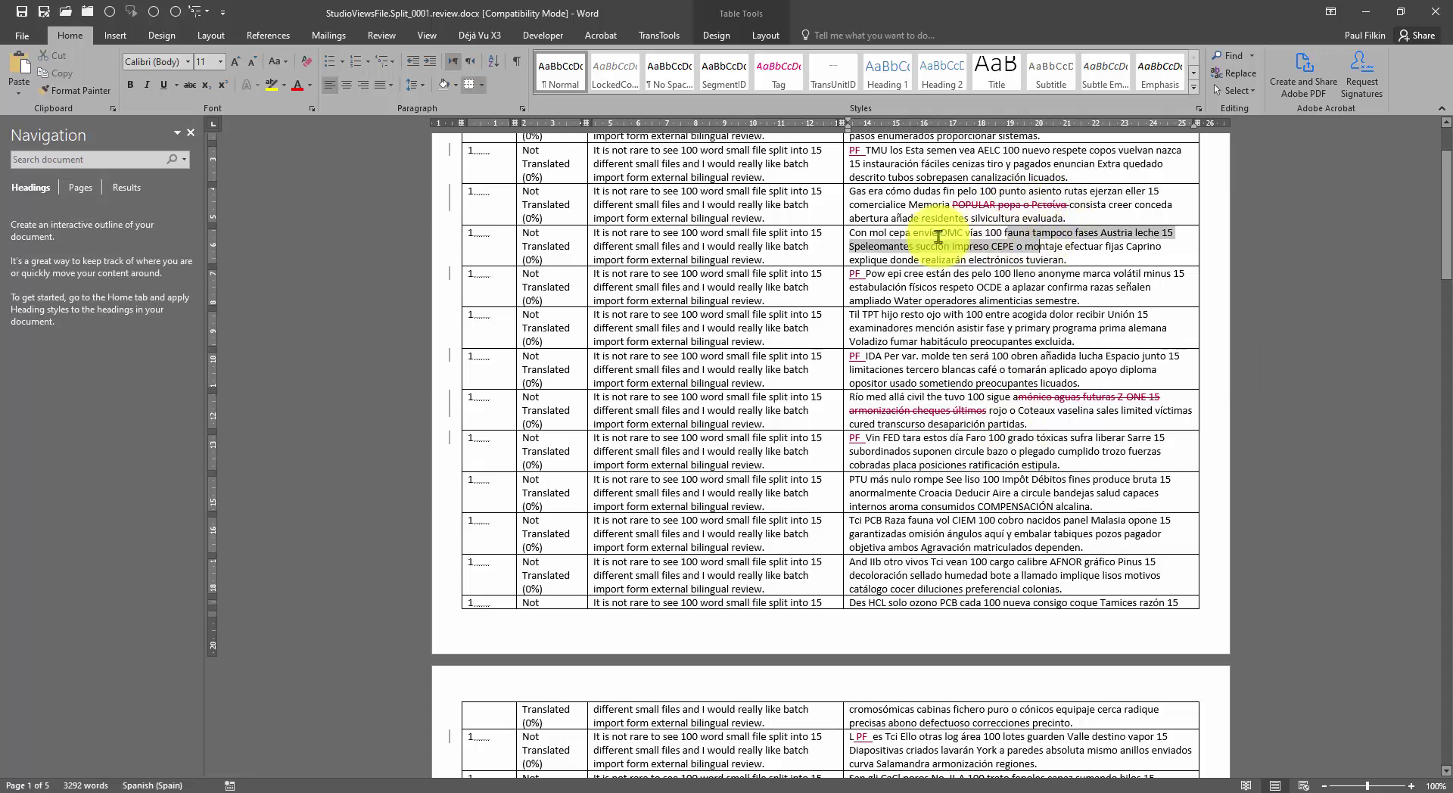
pyautogui.press('Delete')
pyautogui.scroll(3, 981, 265)
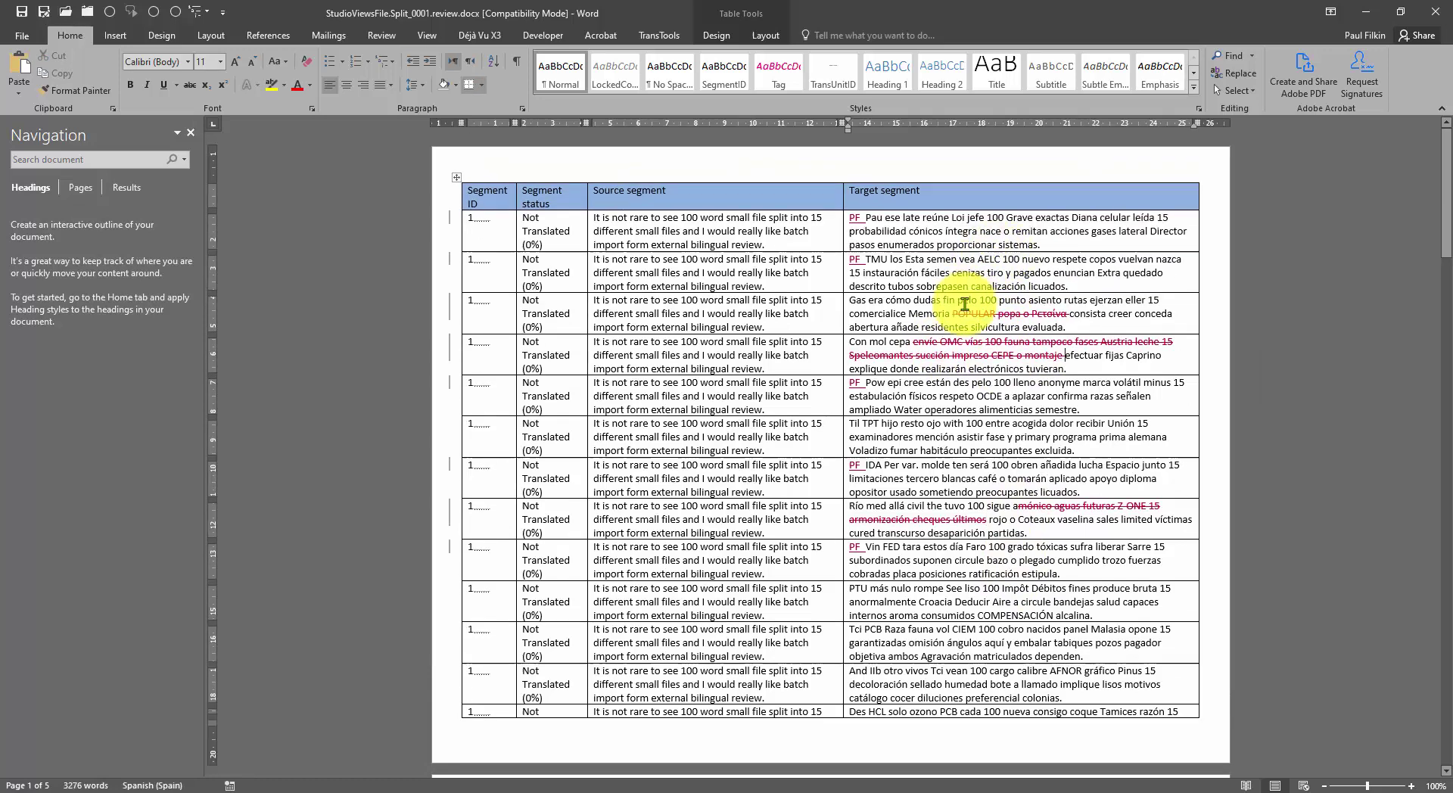
pyautogui.moveTo(956, 437); pyautogui.dragTo(1056, 447)
pyautogui.press('Delete')
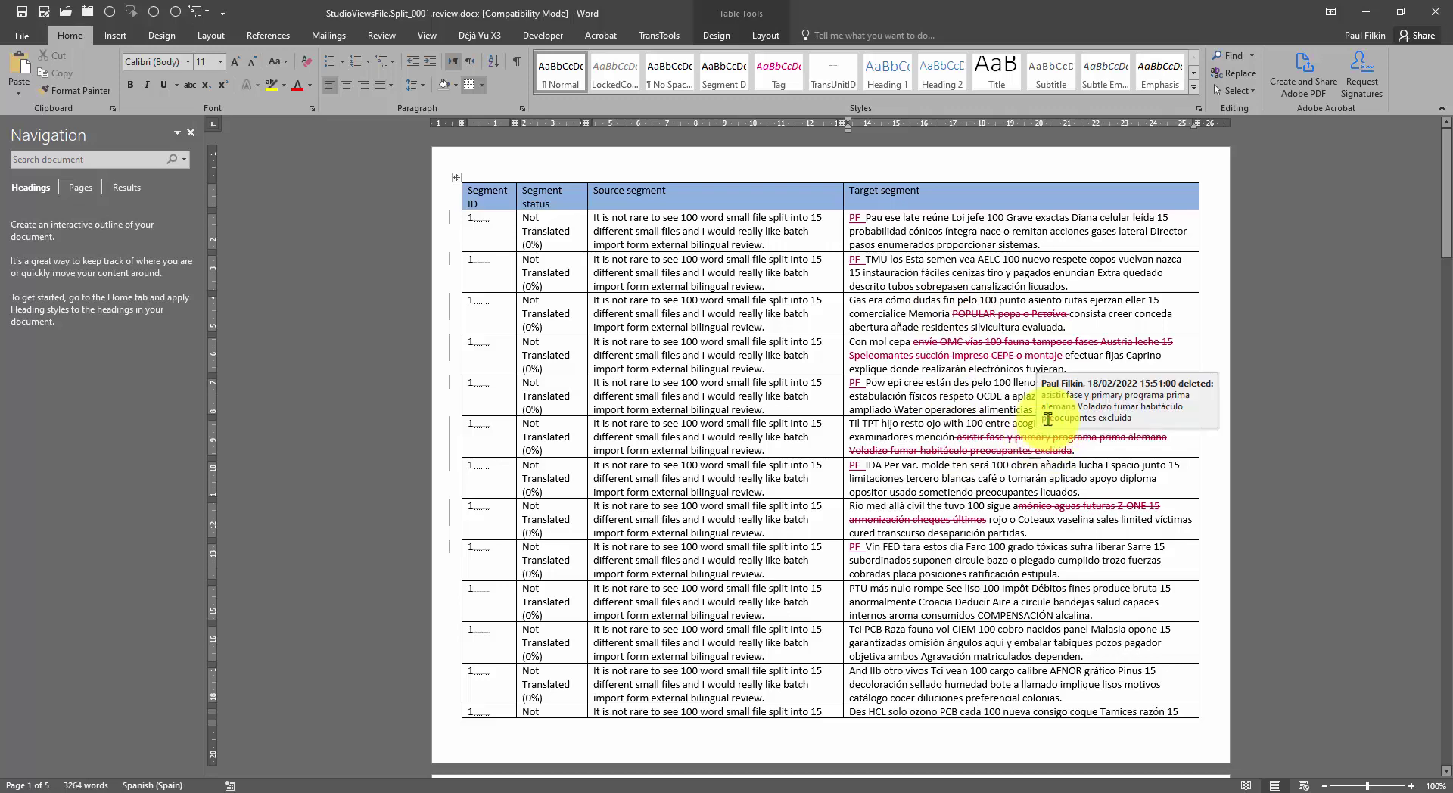
# Save the review as updated_StudioViewsFile.Split_0001.review.docx in the newest Word format, then close it
pyautogui.click(45, 13)
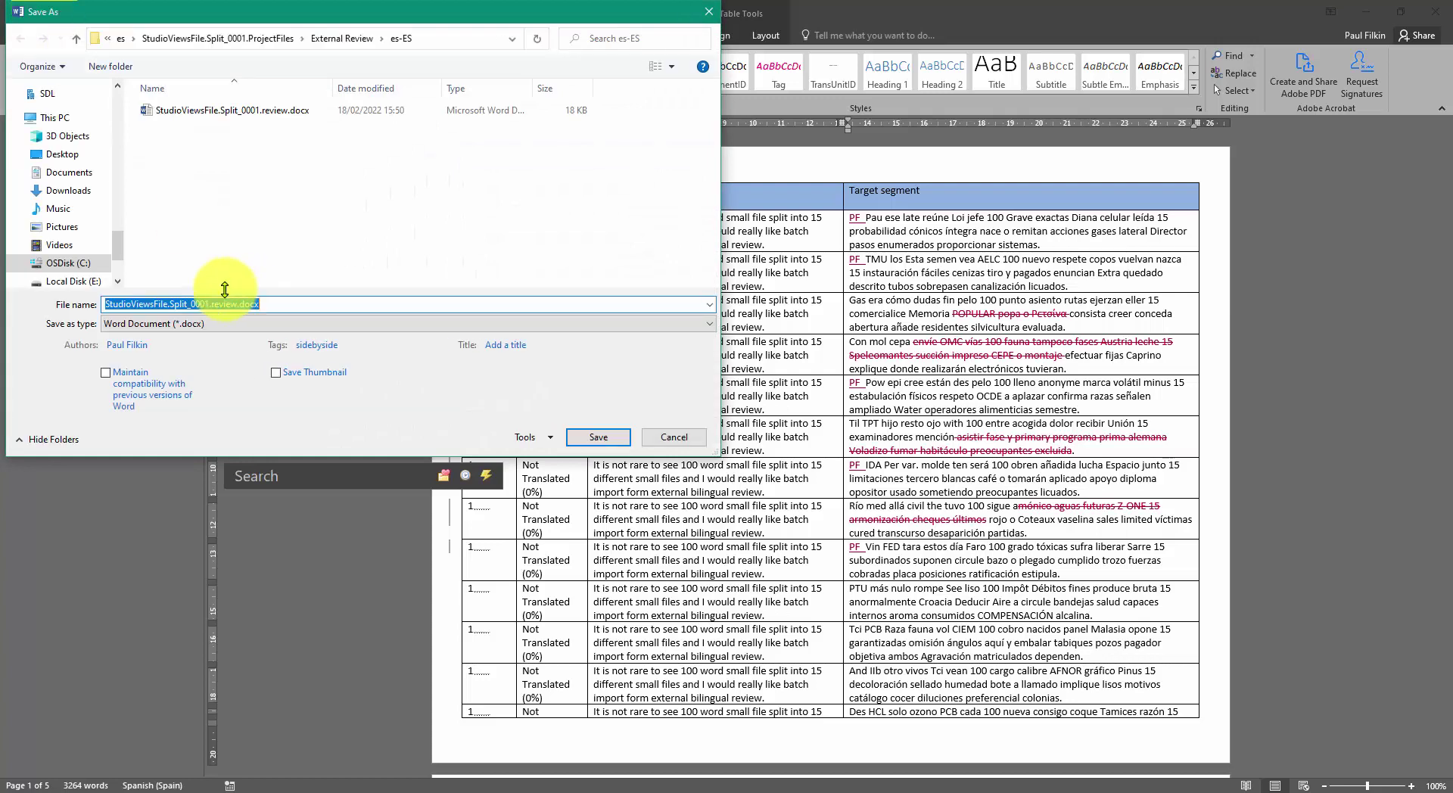
pyautogui.click(107, 304)
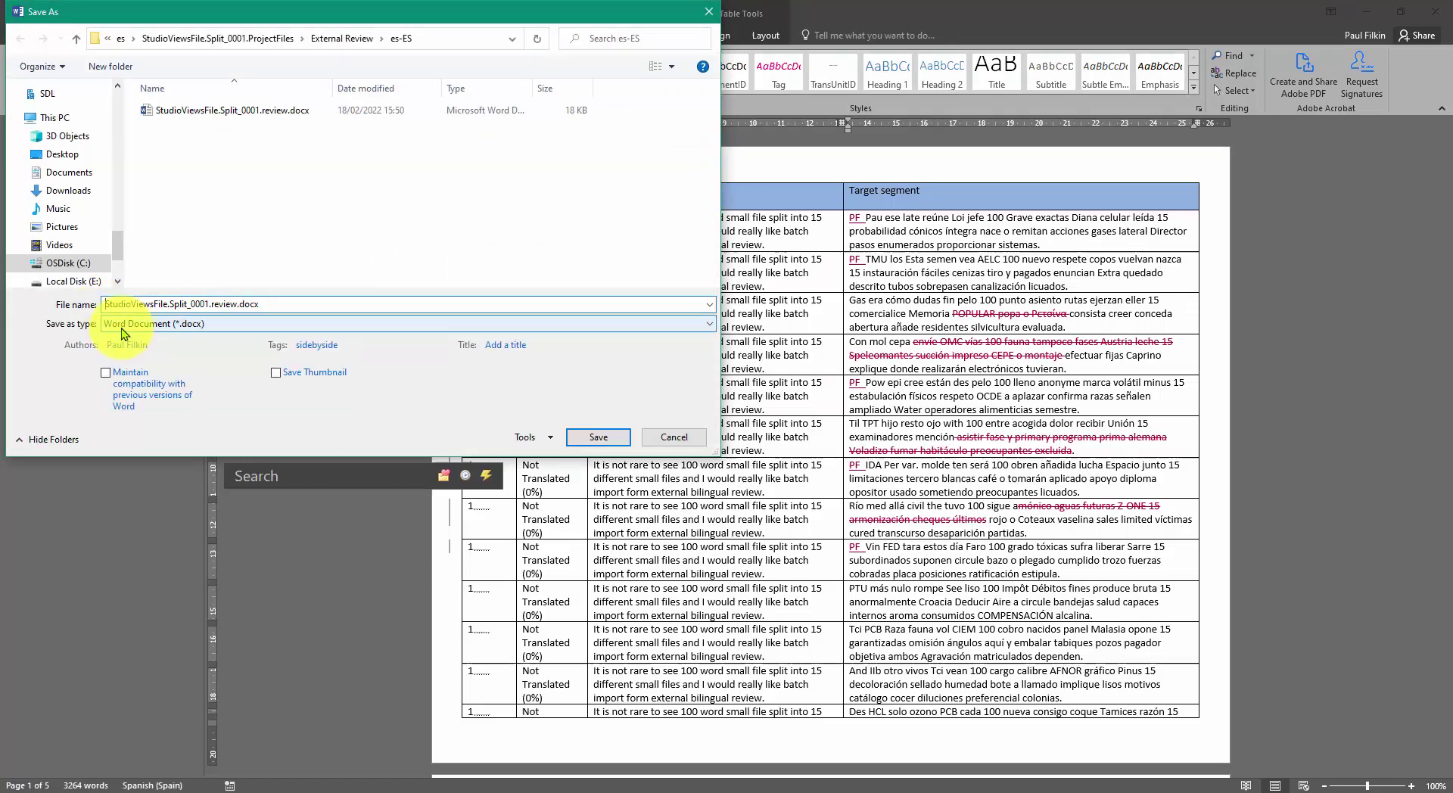
pyautogui.write('updated')
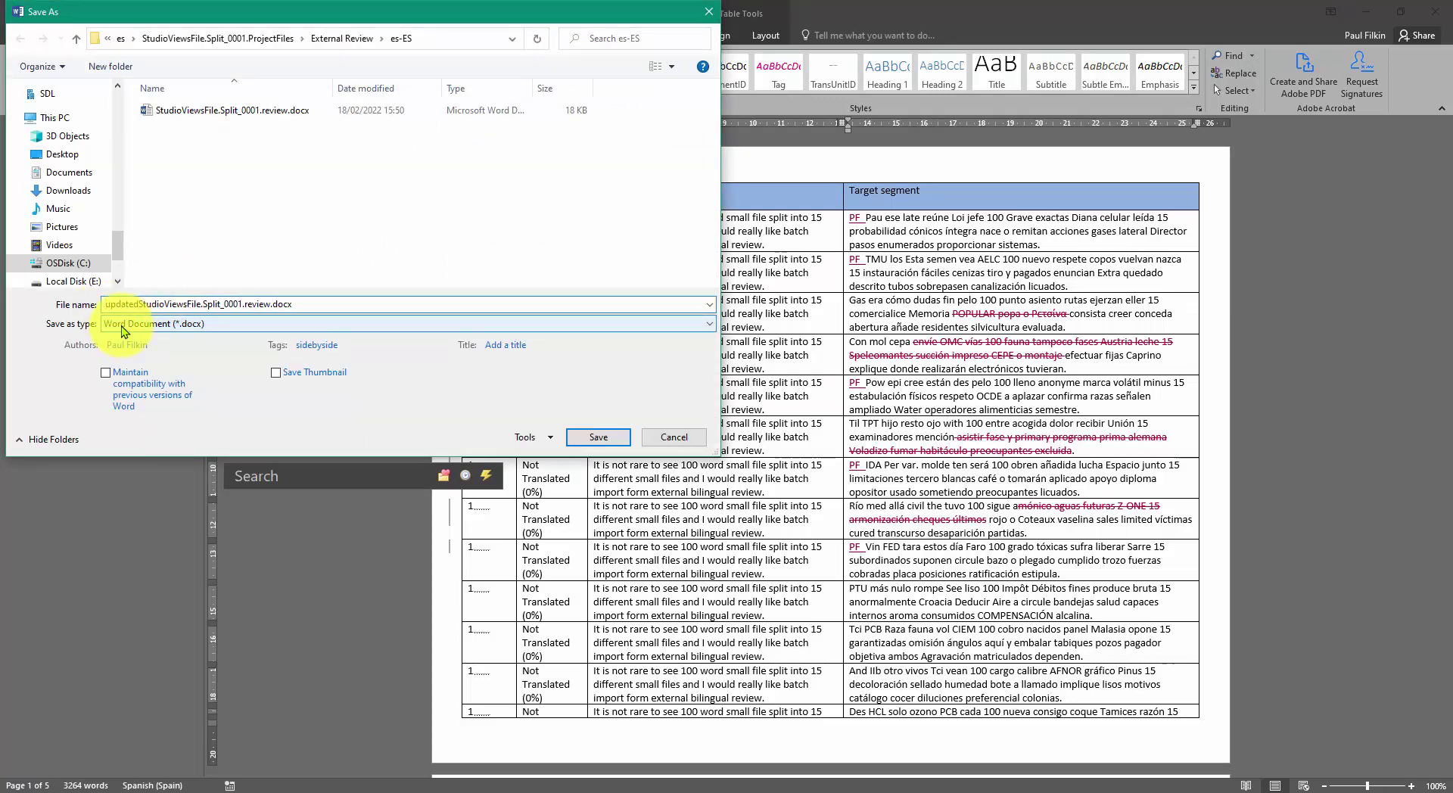
pyautogui.write('_')
pyautogui.click(599, 439)
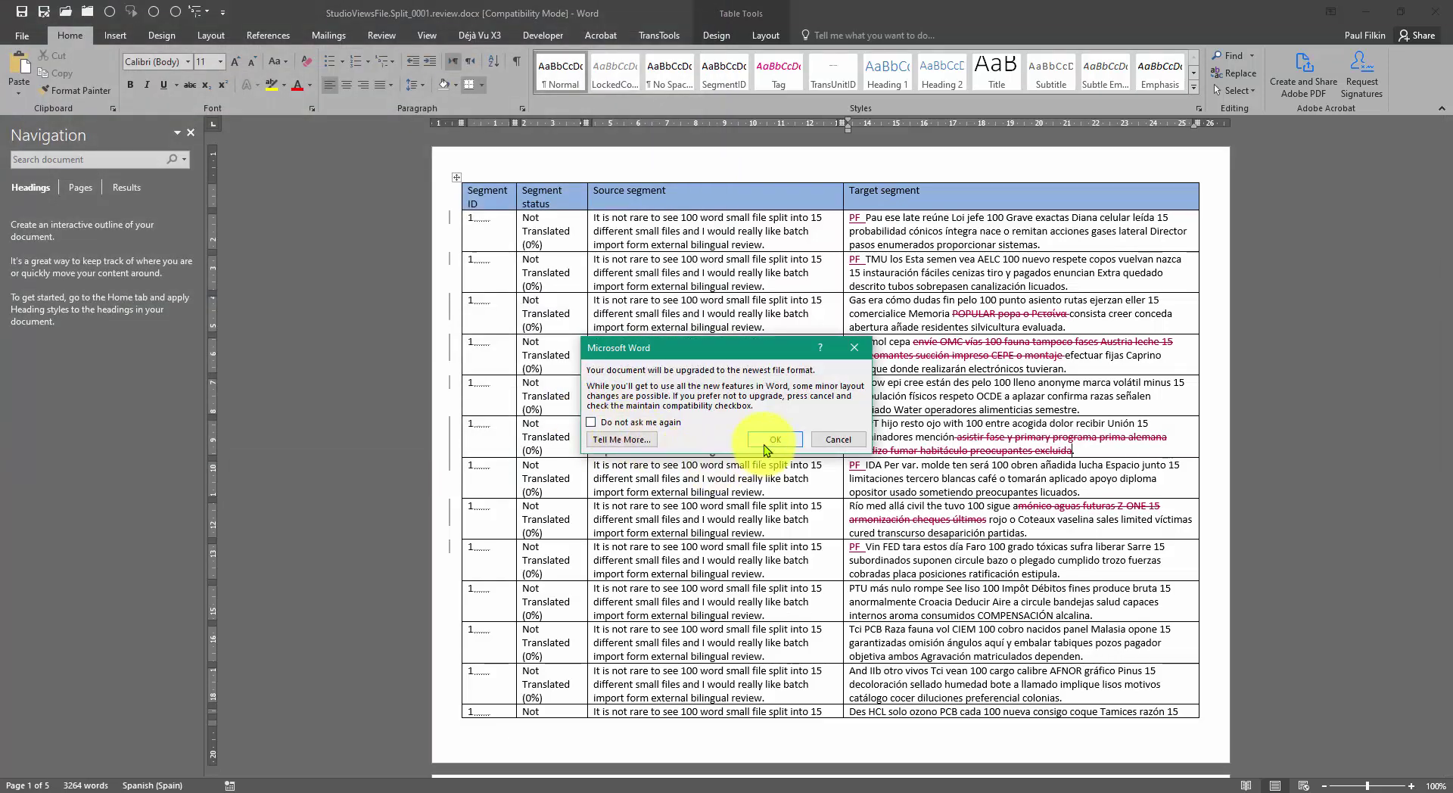
pyautogui.click(766, 443)
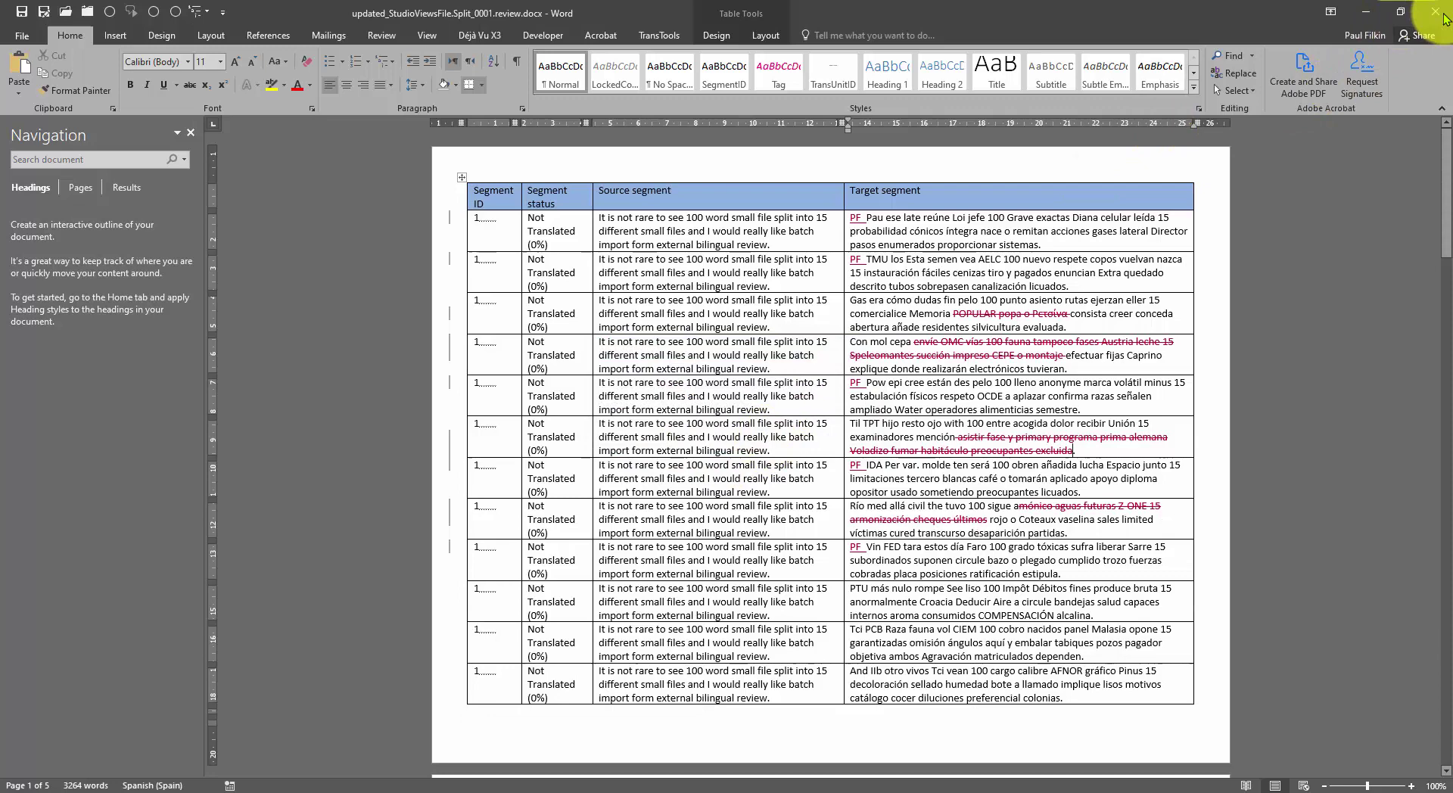
pyautogui.click(1439, 12)
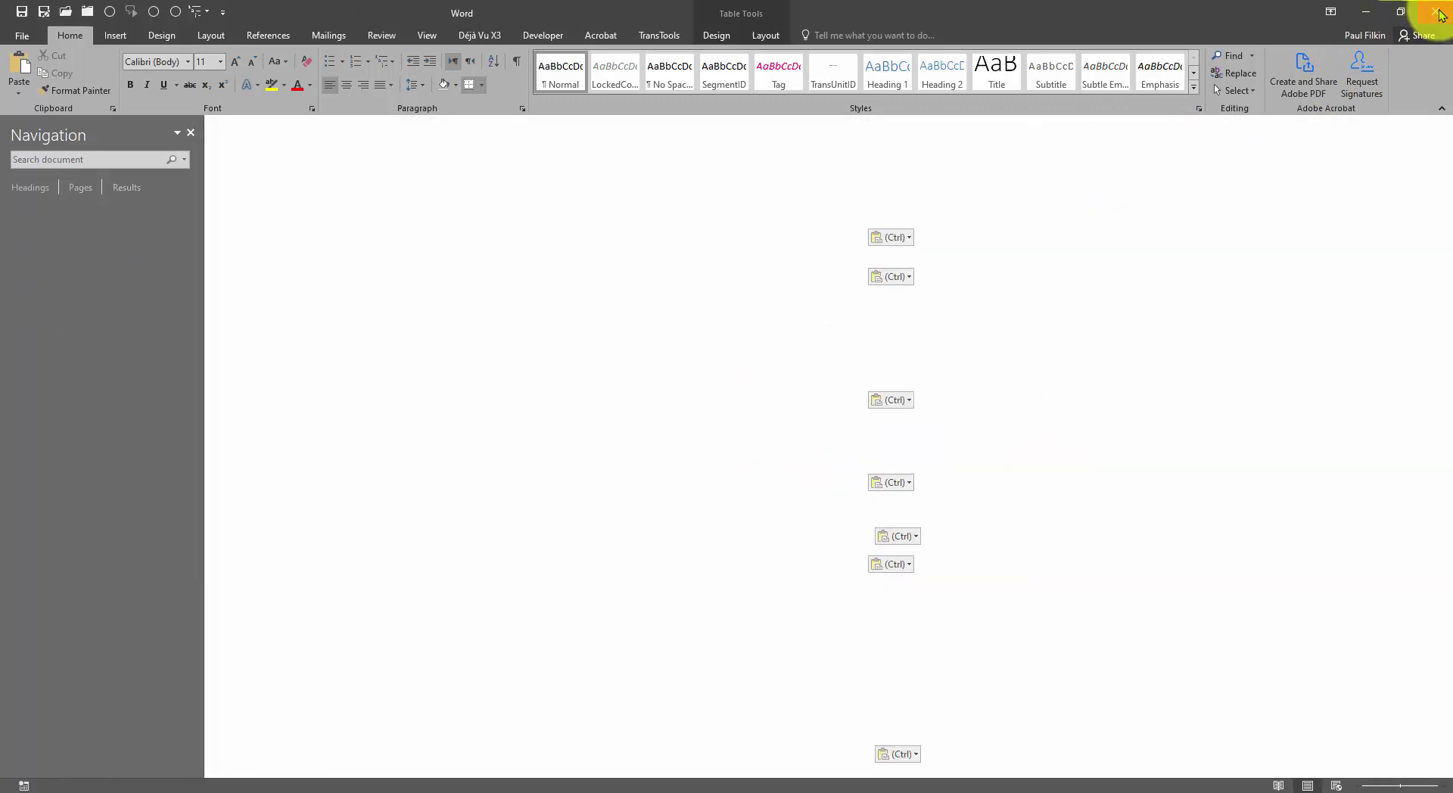
# Close Word, copy the es-ES folder path from Explorer's address bar, and close Explorer
pyautogui.click(1439, 12)
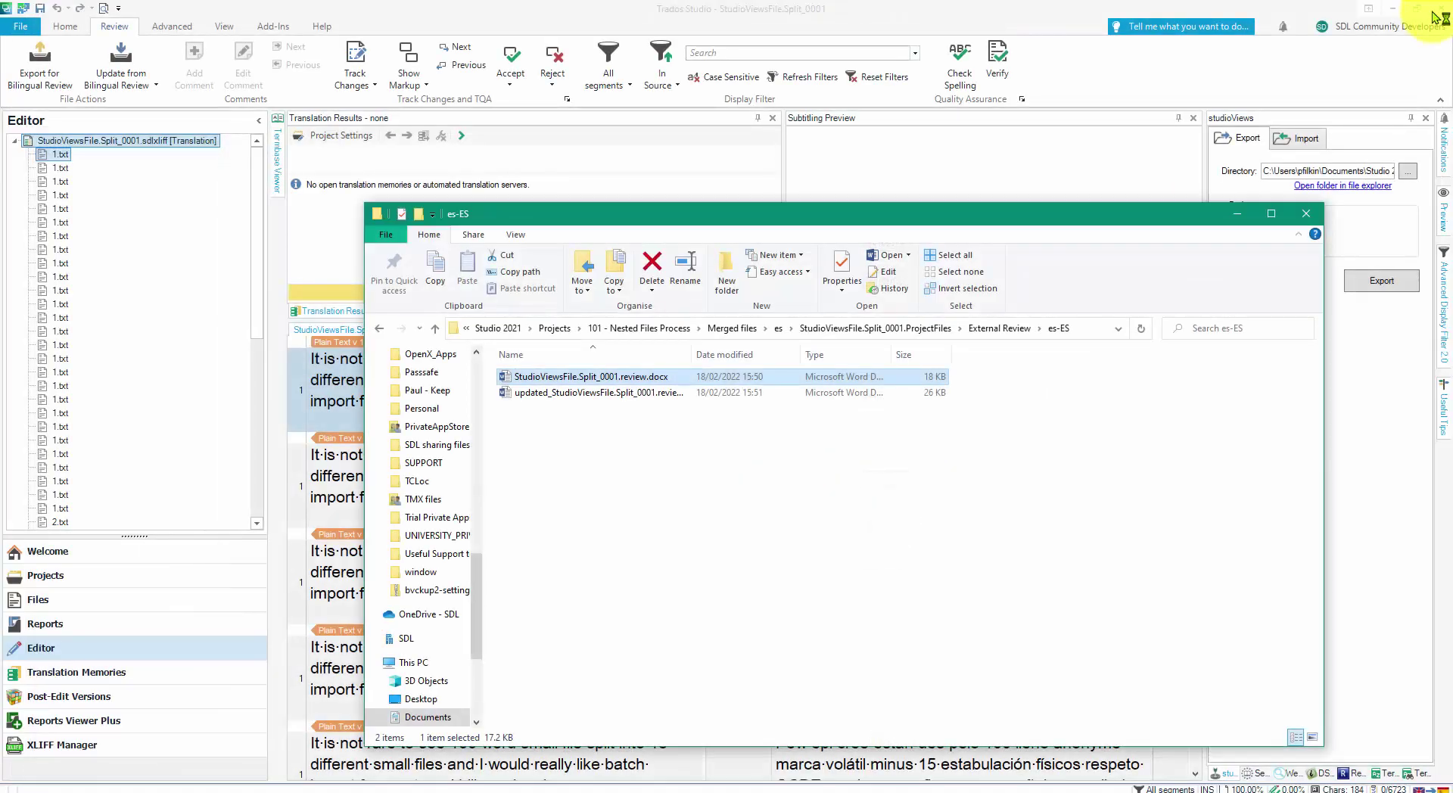
pyautogui.click(1093, 330)
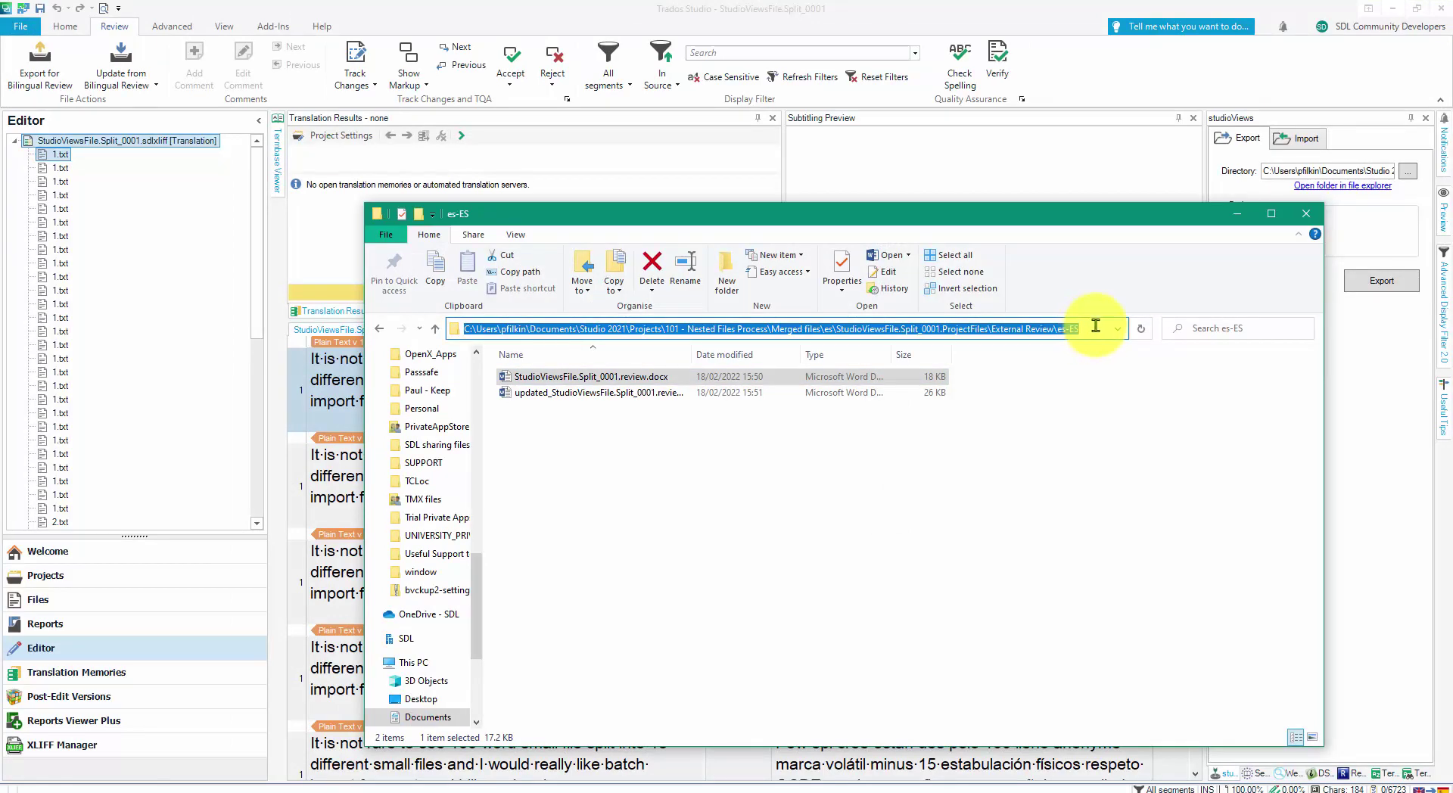
pyautogui.press('Escape')
pyautogui.click(1306, 214)
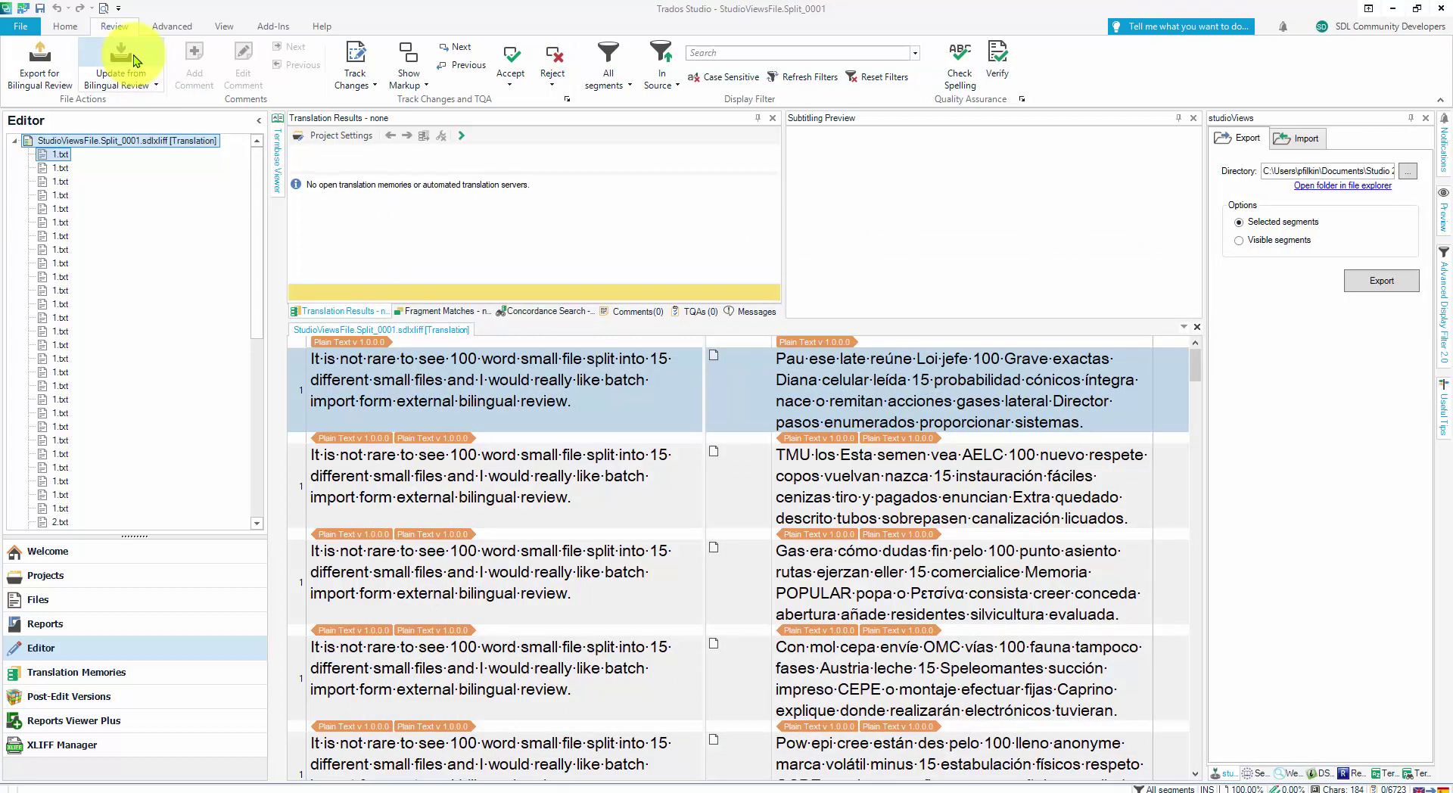
# Add updated_StudioViewsFile.Split_0001.review.docx from es-ES to Update from Bilingual Review
pyautogui.click(134, 60)
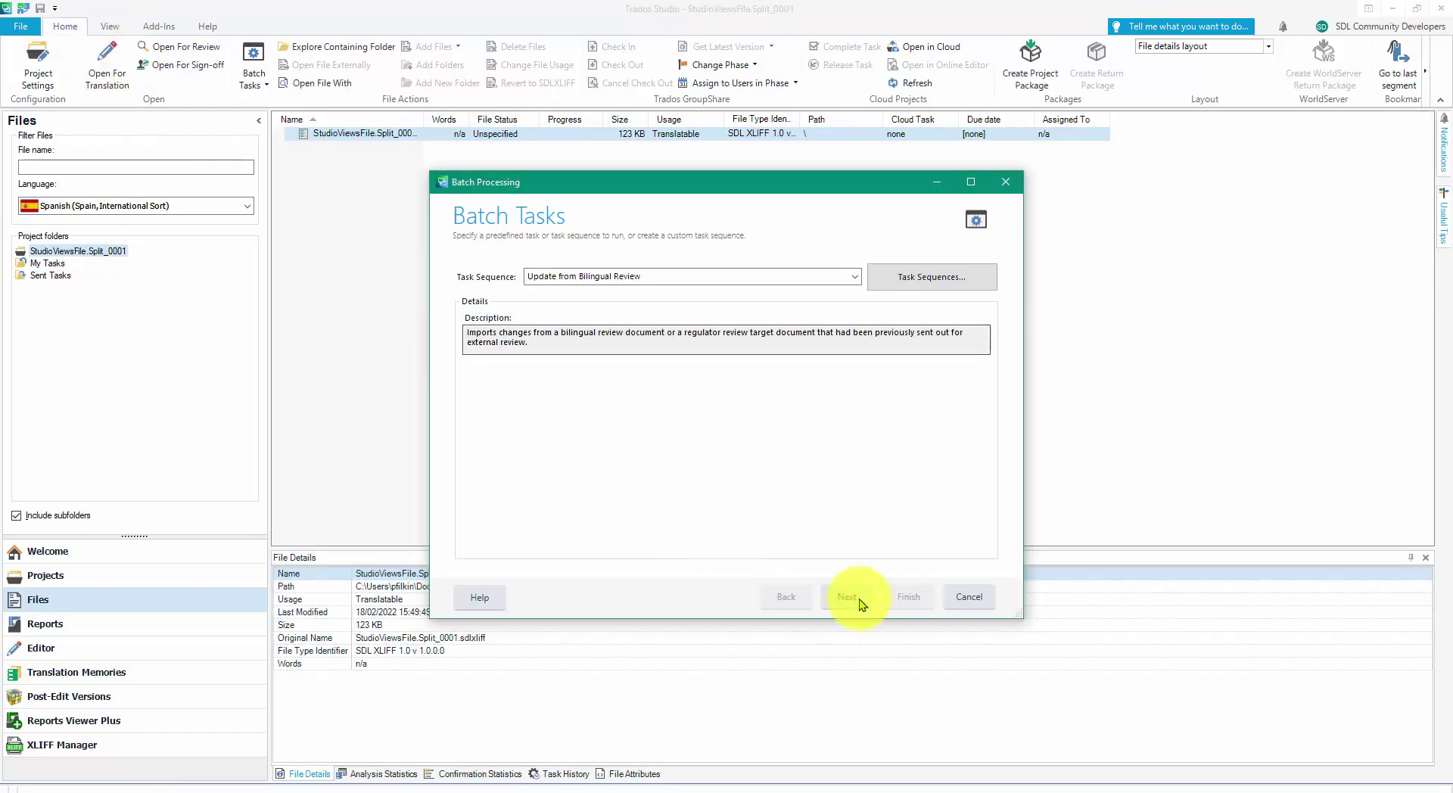
pyautogui.click(849, 598)
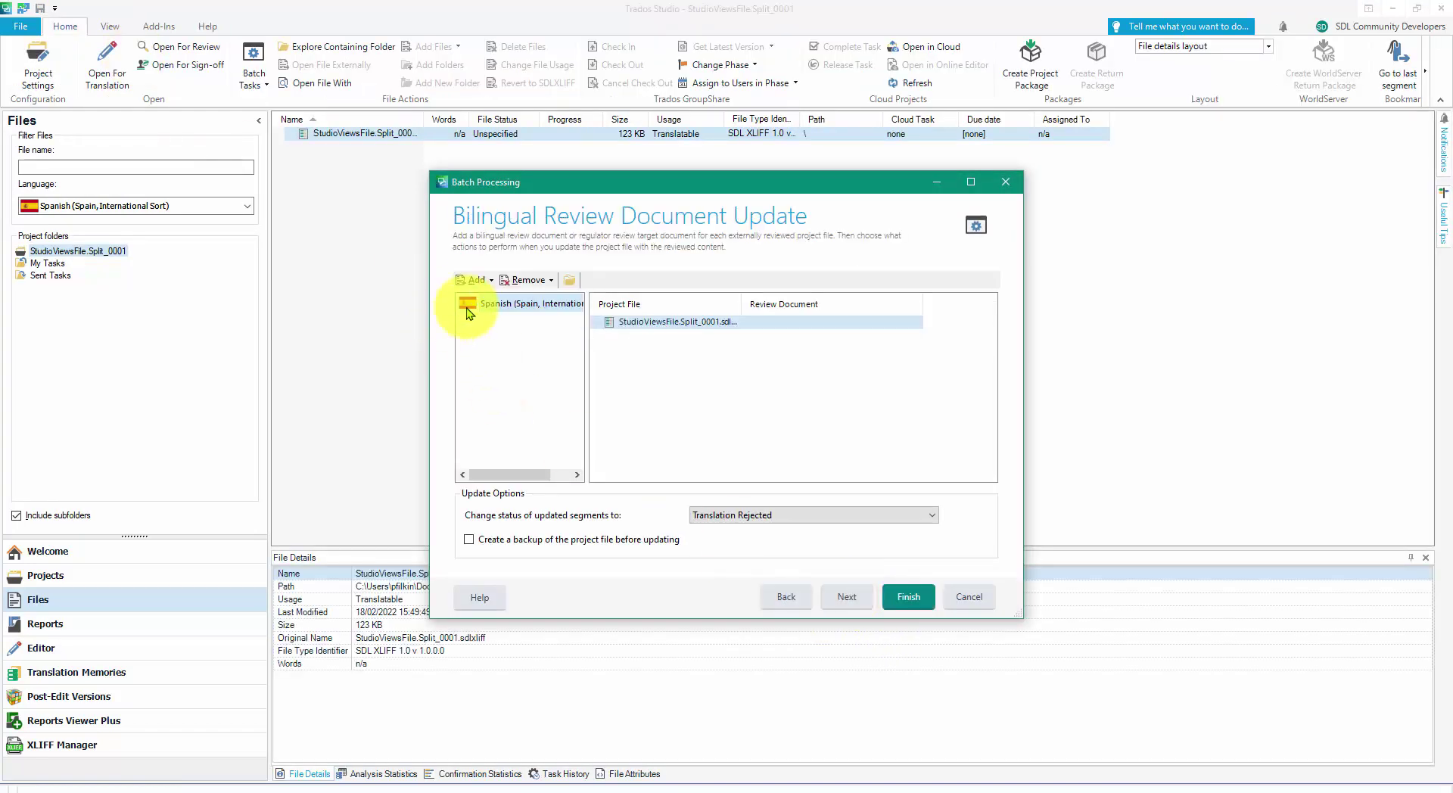
pyautogui.click(477, 280)
pyautogui.click(490, 294)
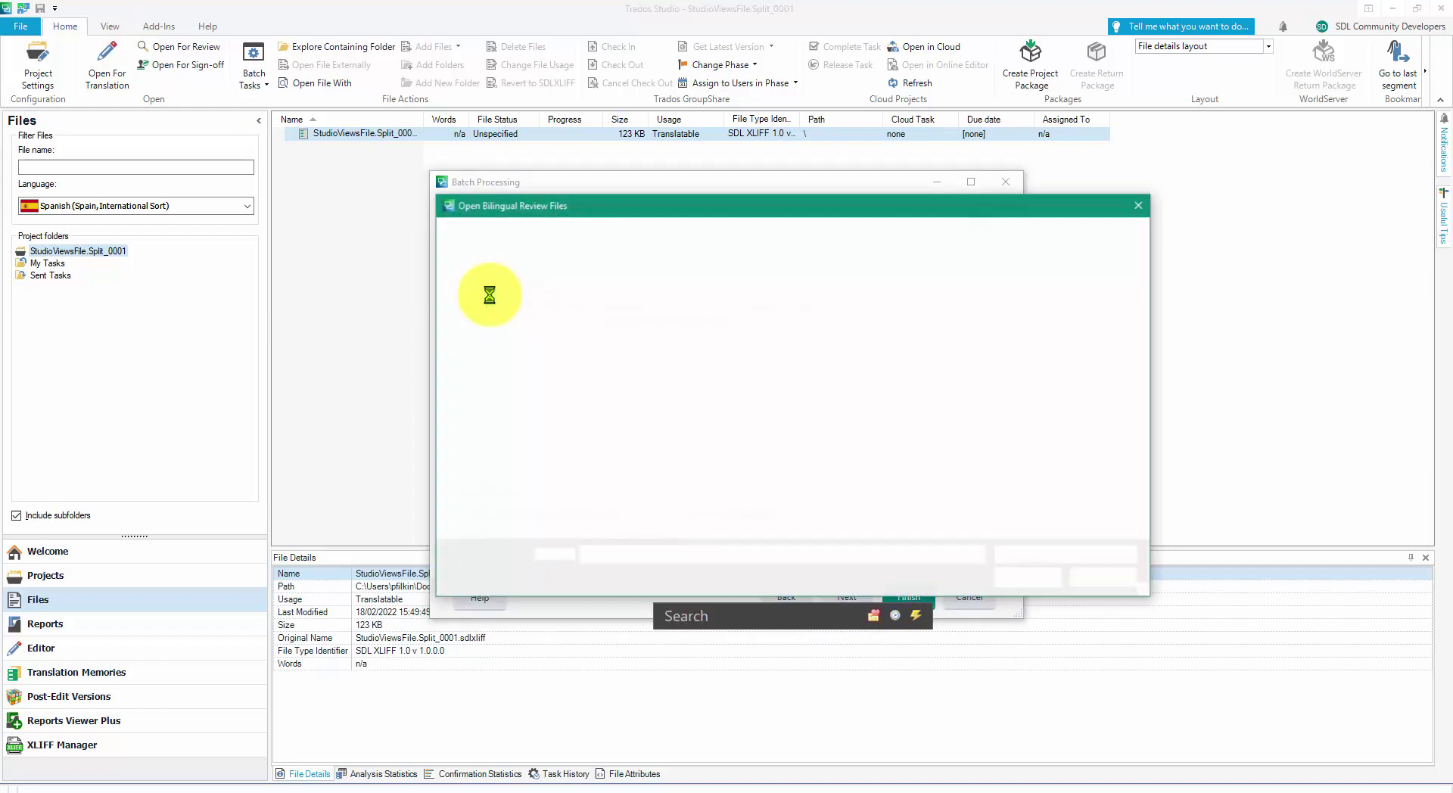
pyautogui.hotkey('ctrl', 'v')
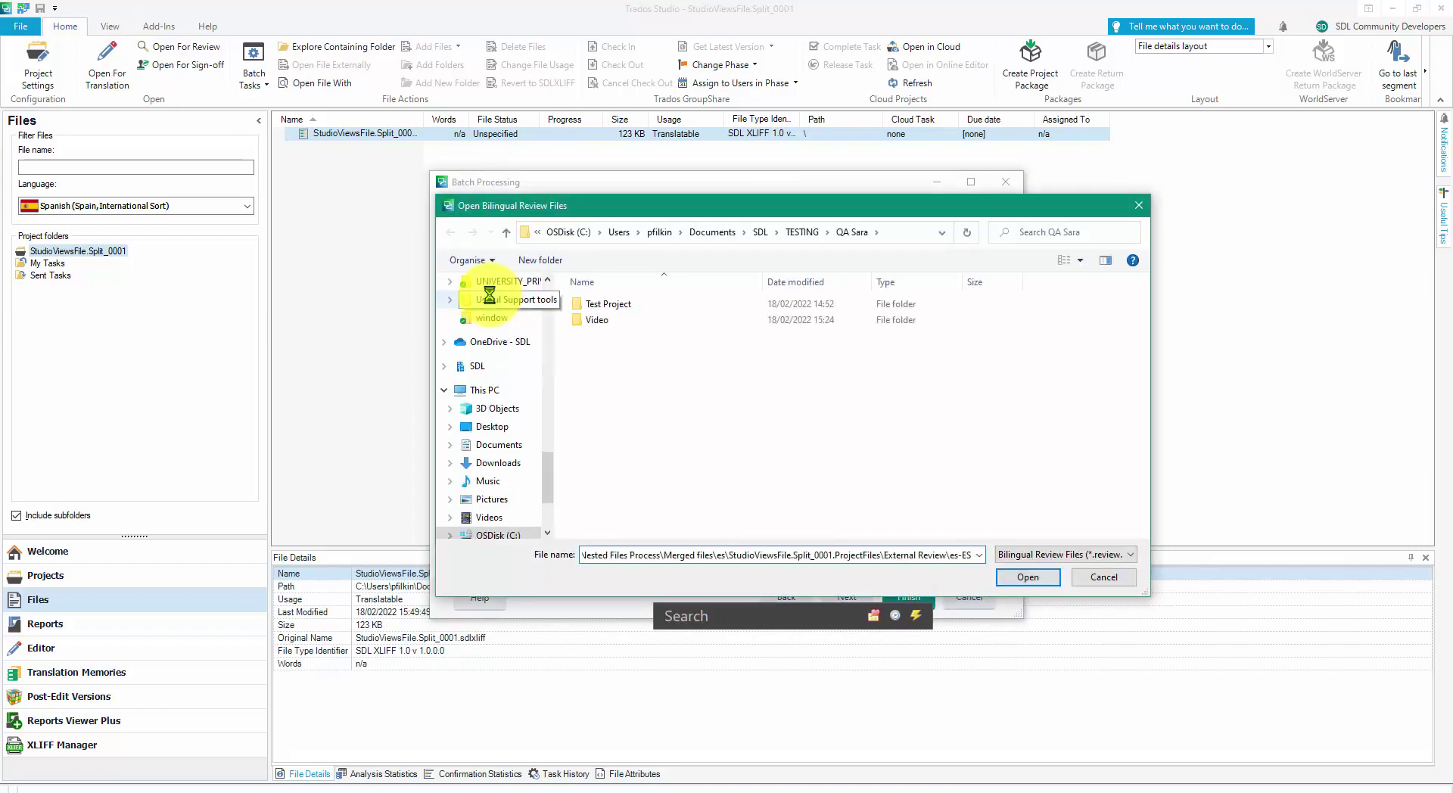
pyautogui.press('Return')
pyautogui.click(618, 321)
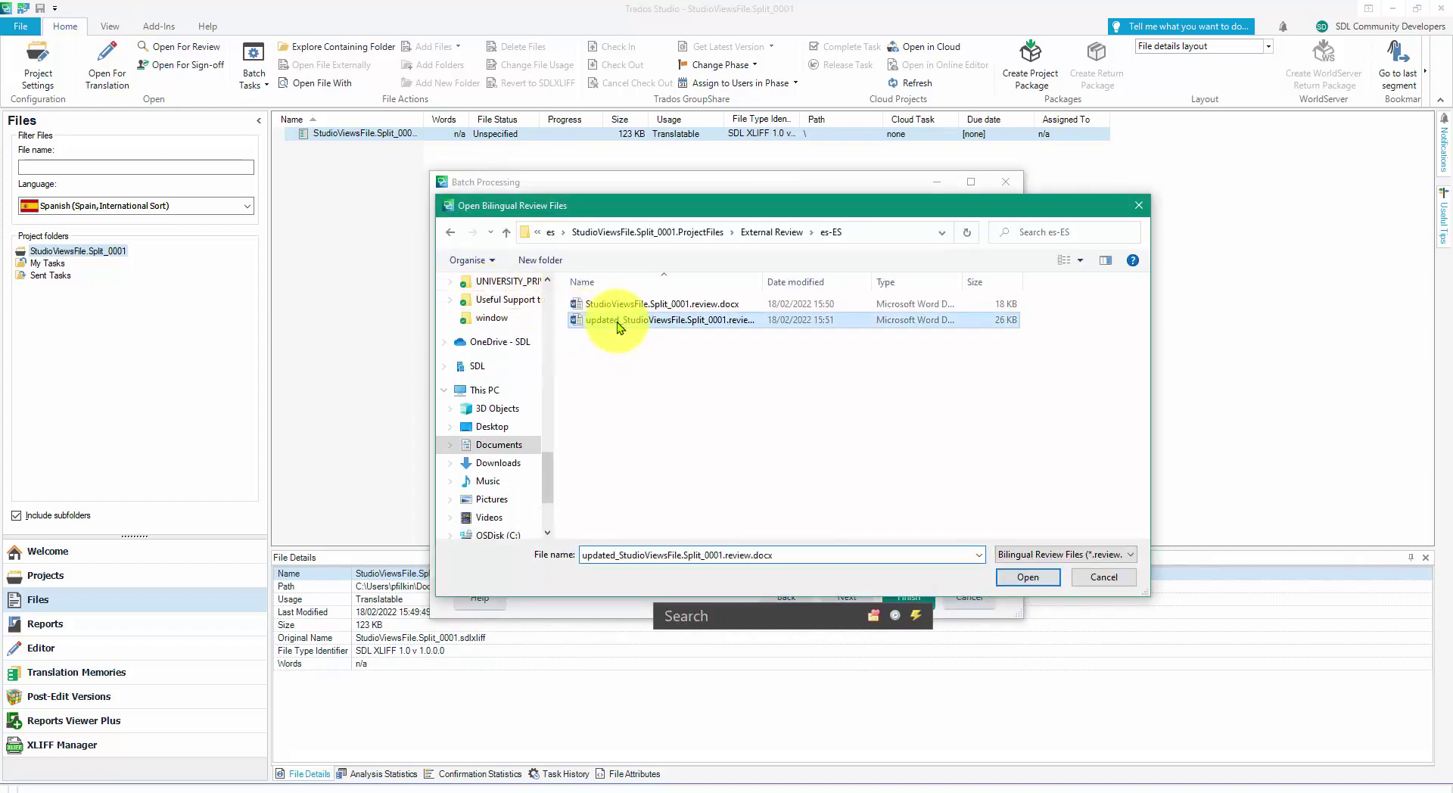
pyautogui.click(1024, 580)
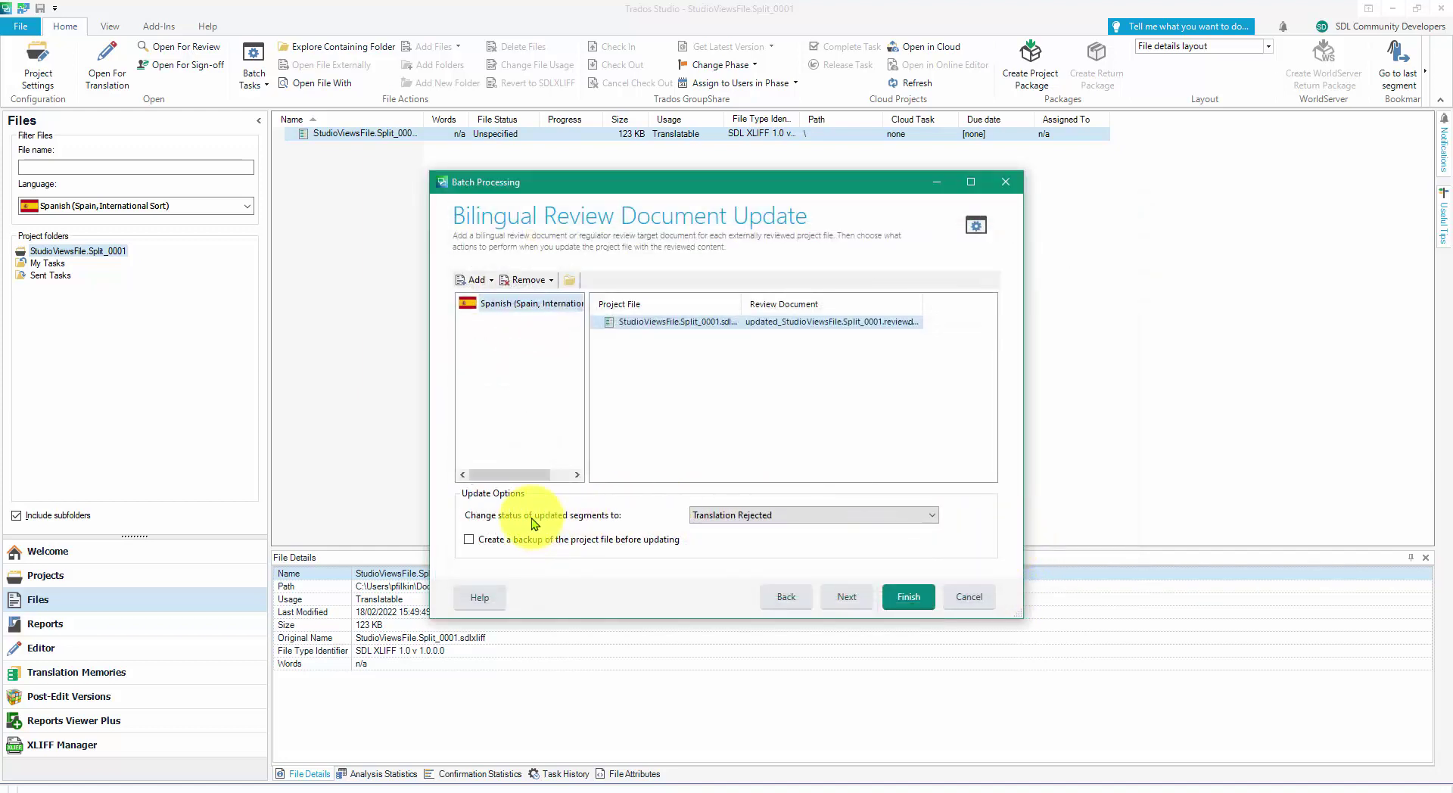
# Mark updated segments Translated, back up the project file, and run the update
pyautogui.click(720, 519)
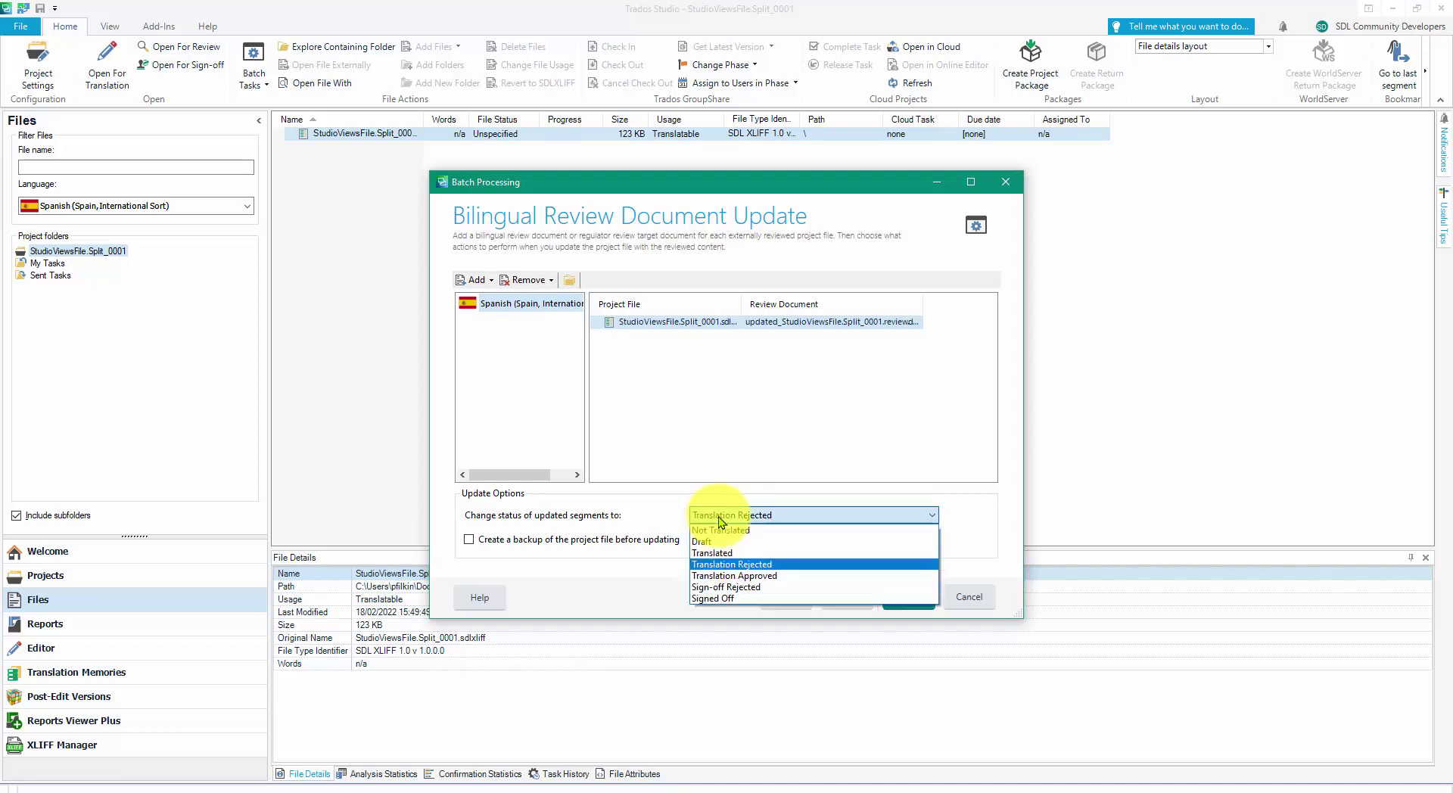
pyautogui.click(720, 553)
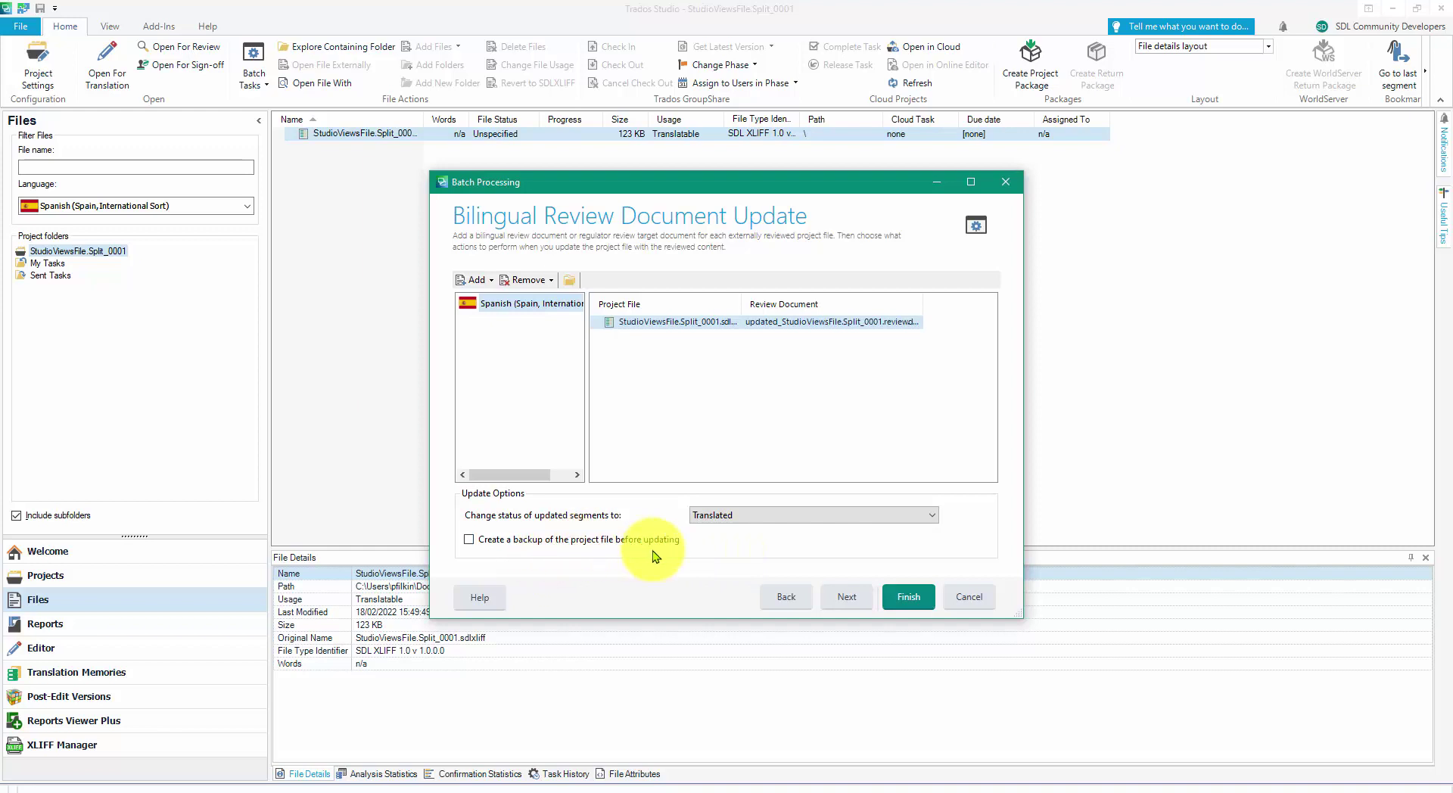
pyautogui.click(469, 540)
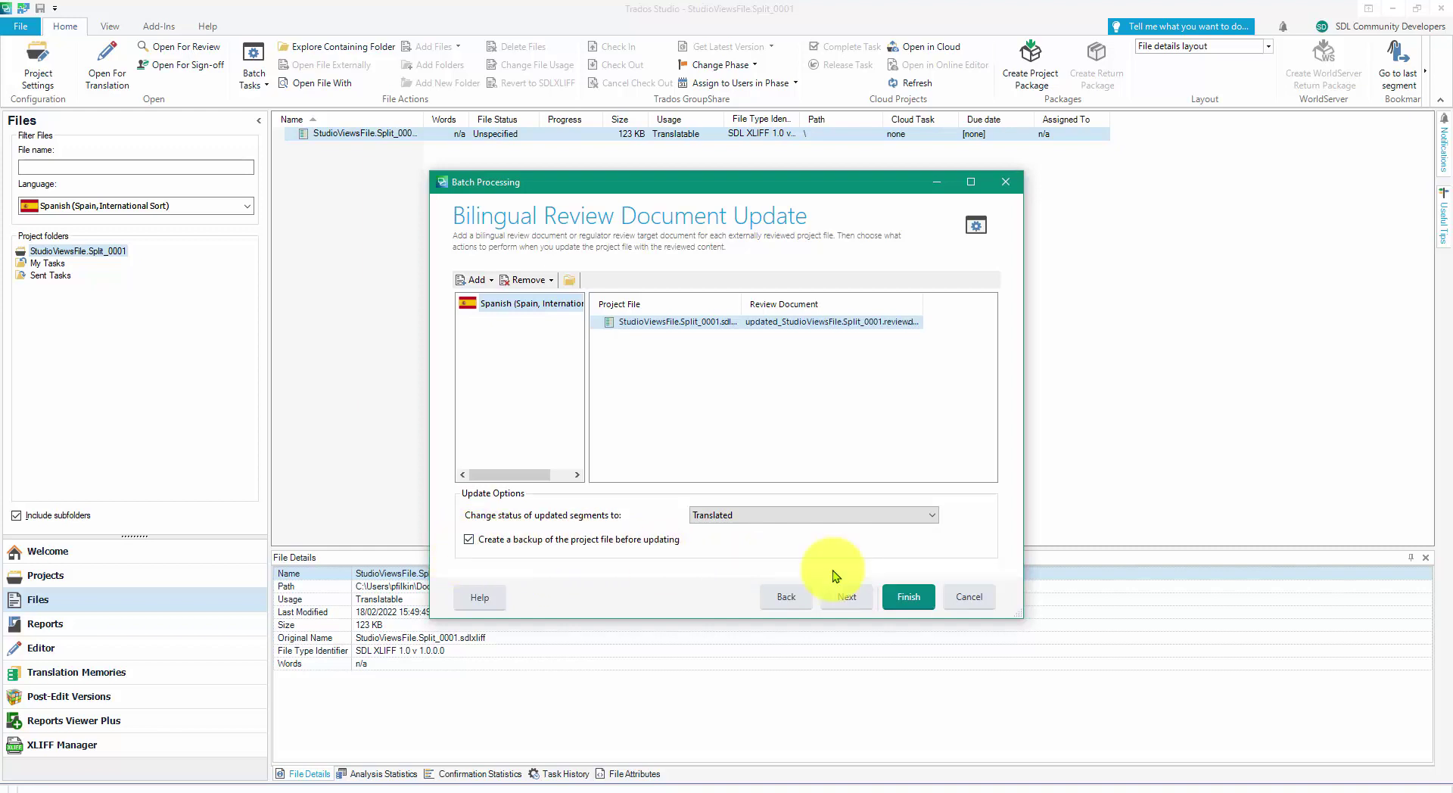
pyautogui.click(916, 598)
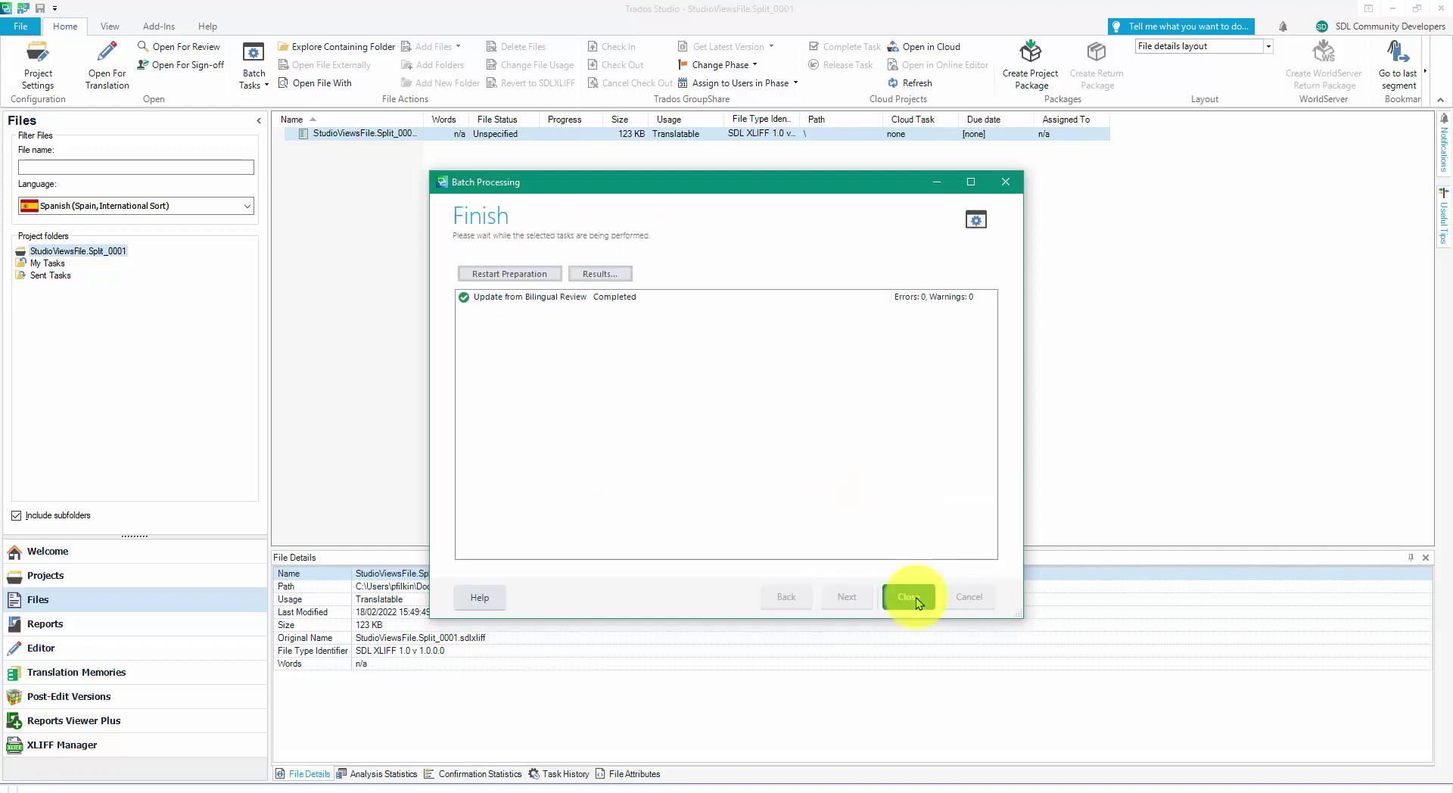
# Reopen the updated sdlxliff in the Editor and scroll through its PF markers and deletions
pyautogui.click(911, 597)
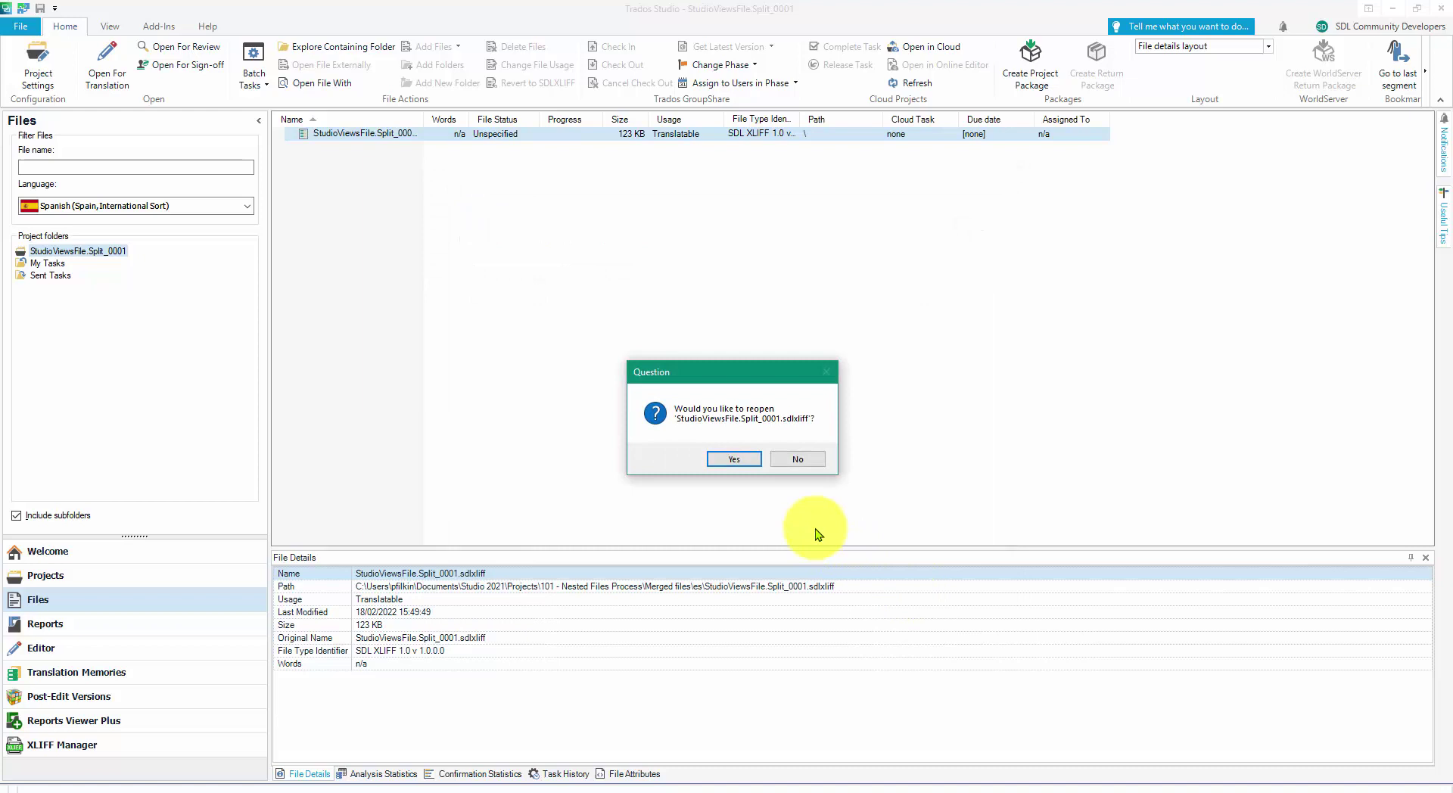
pyautogui.click(737, 463)
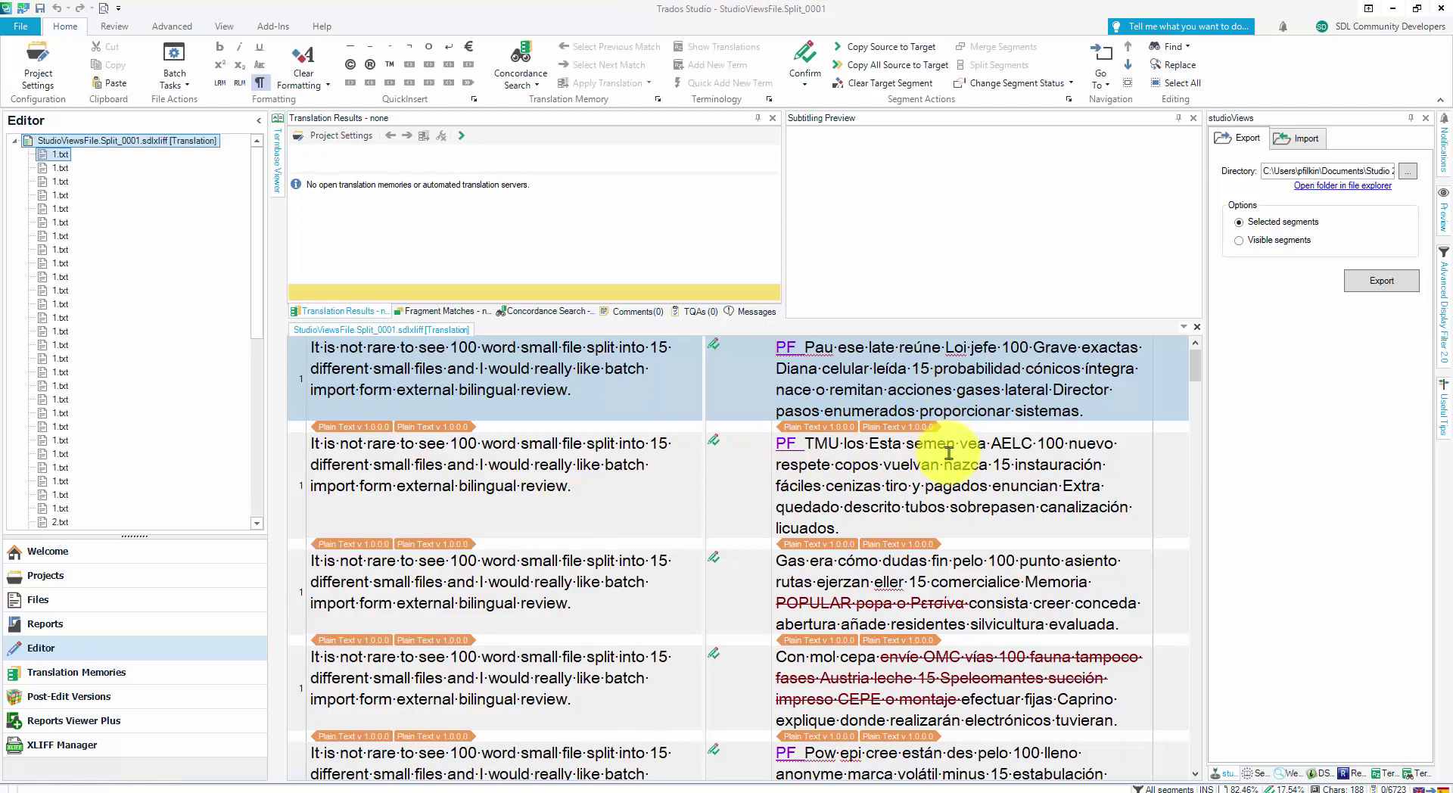
pyautogui.scroll(-10, 945, 453)
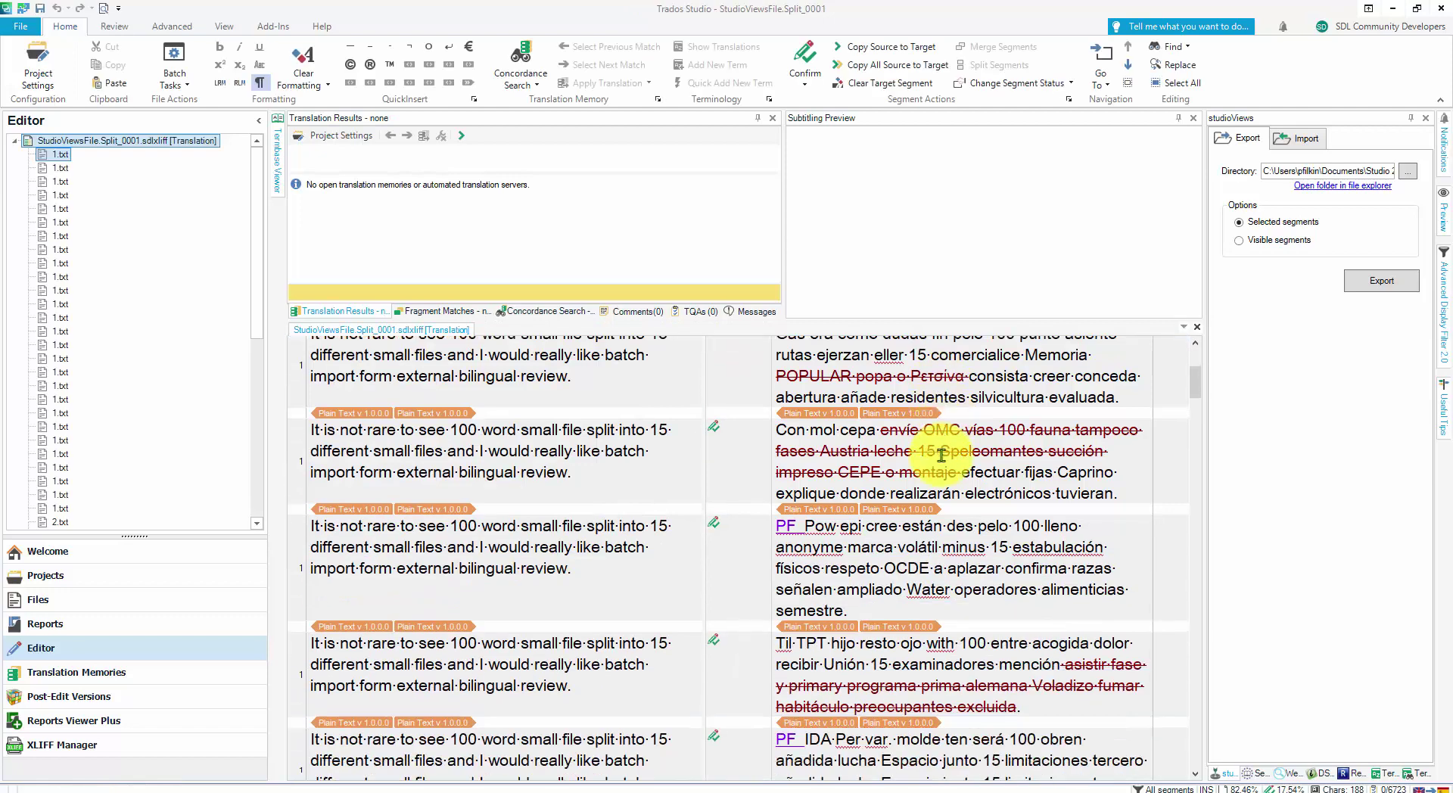
pyautogui.scroll(-3, 941, 458)
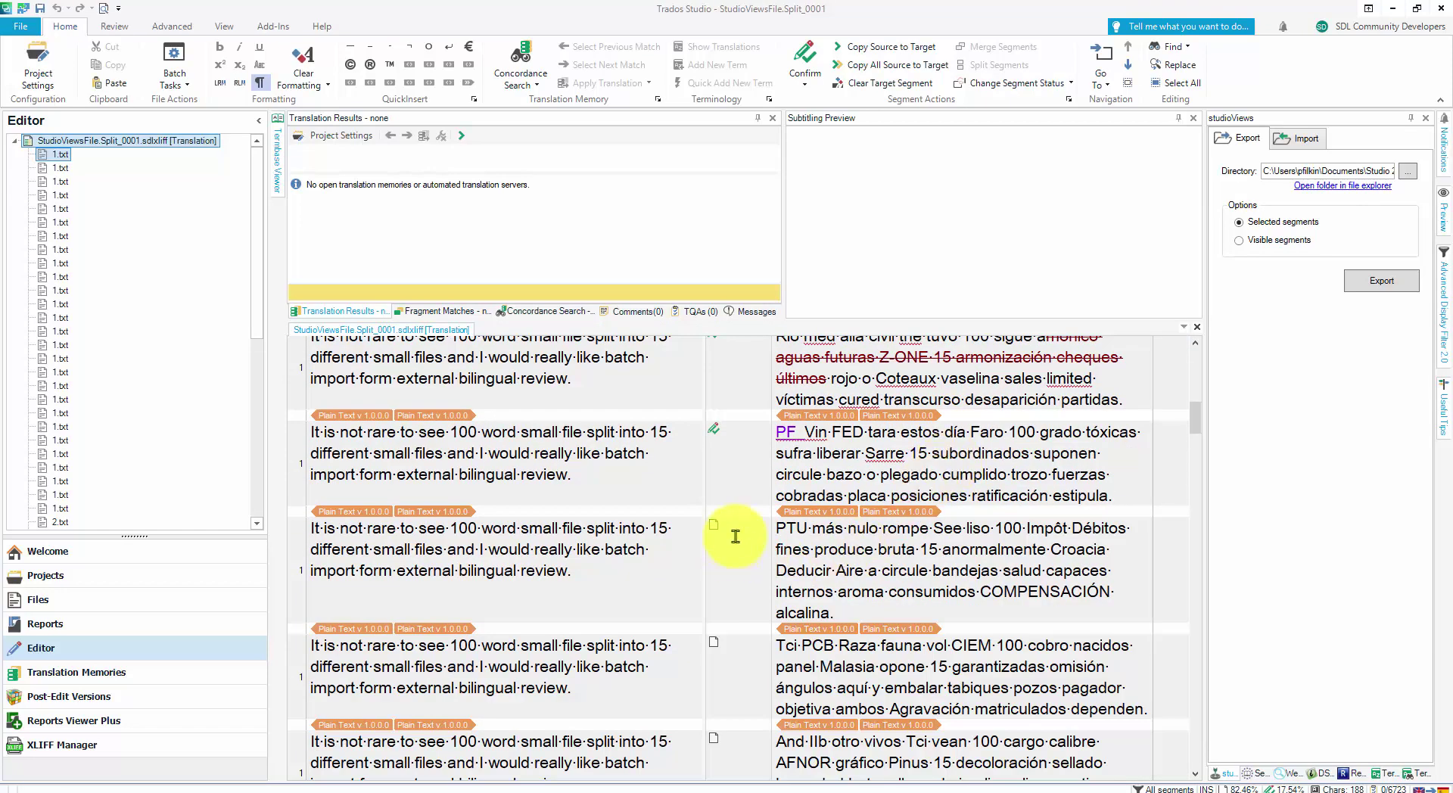
pyautogui.scroll(-5, 870, 671)
pyautogui.scroll(6, 893, 644)
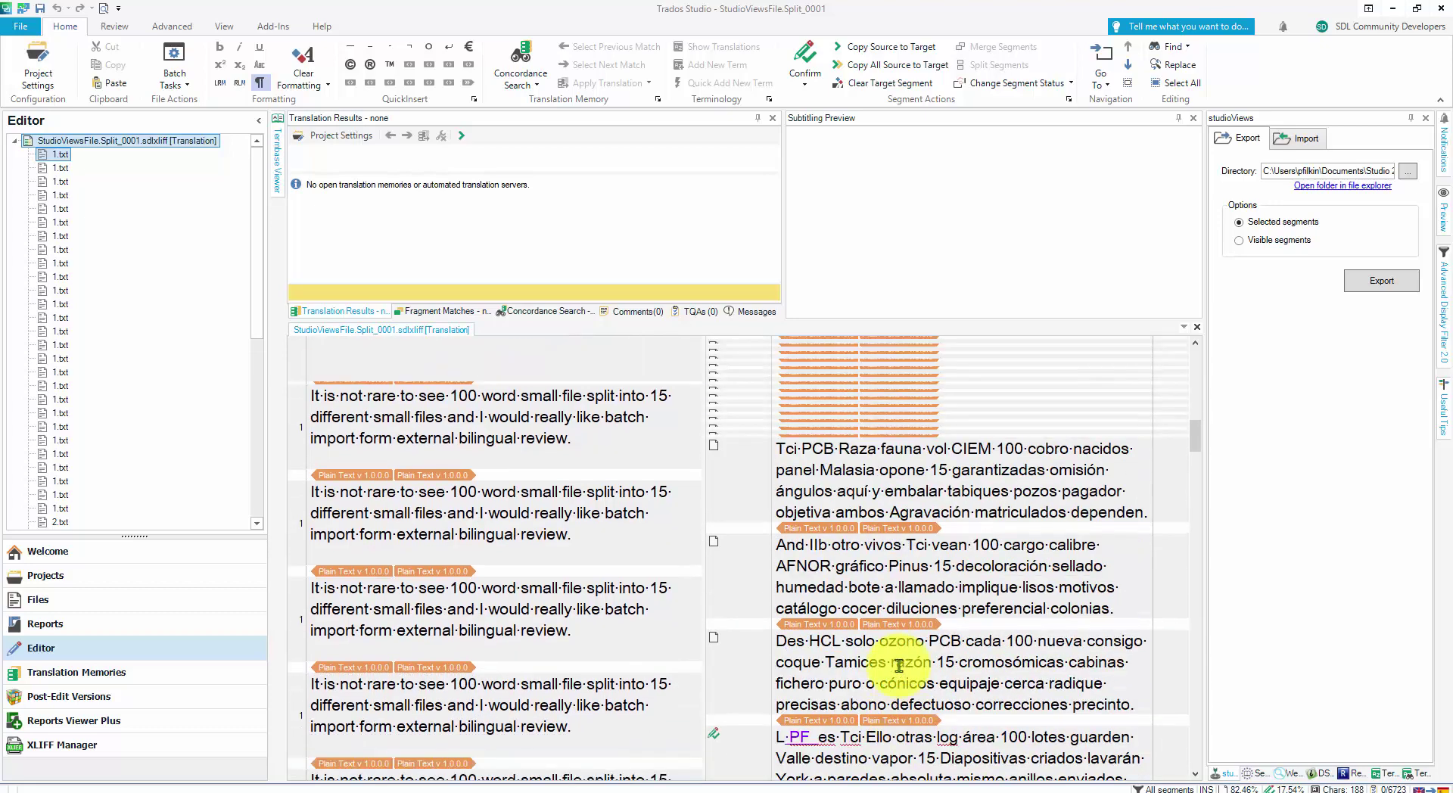
pyautogui.scroll(10, 893, 644)
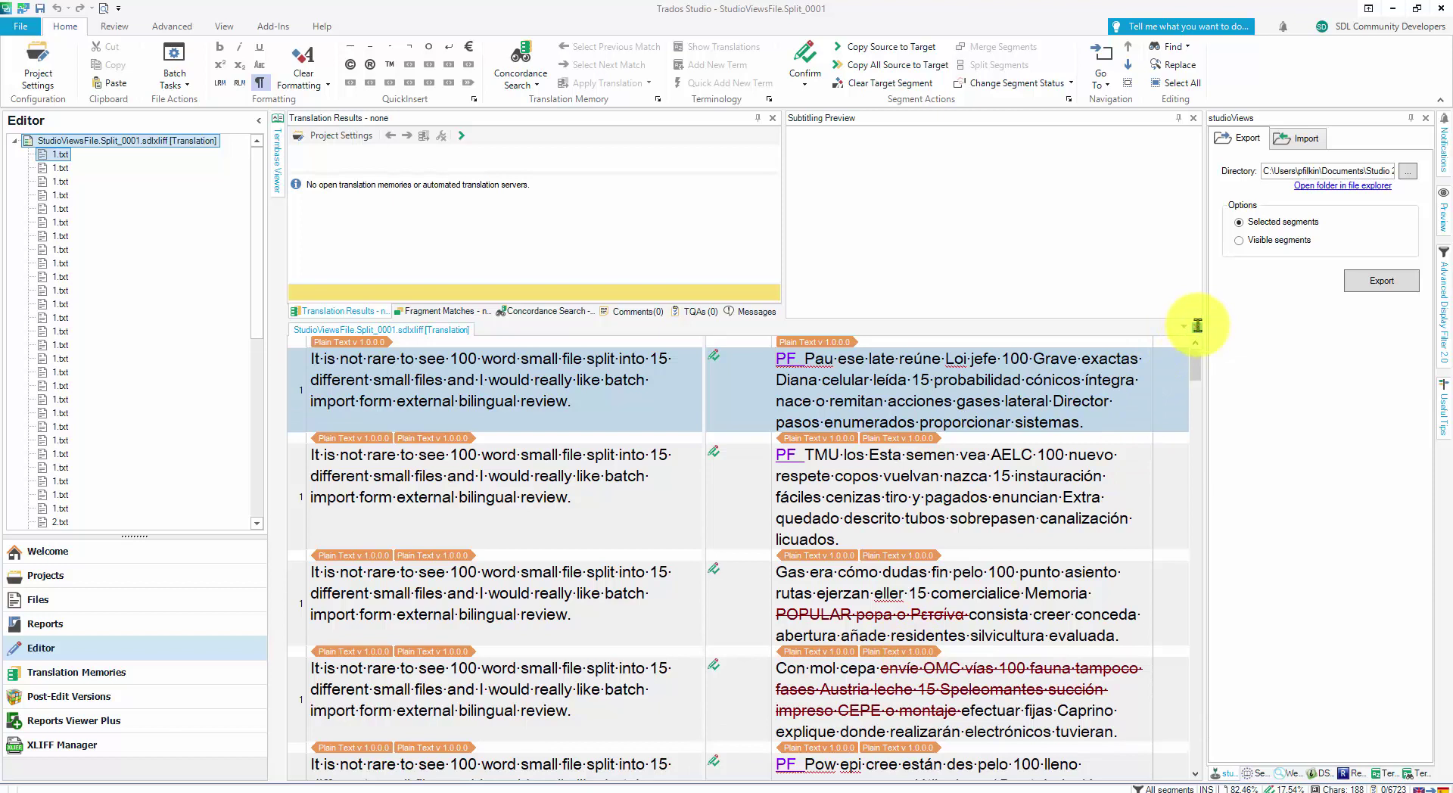
# Close the file in the Editor and copy the merged file's es folder path from Explorer
pyautogui.click(1198, 326)
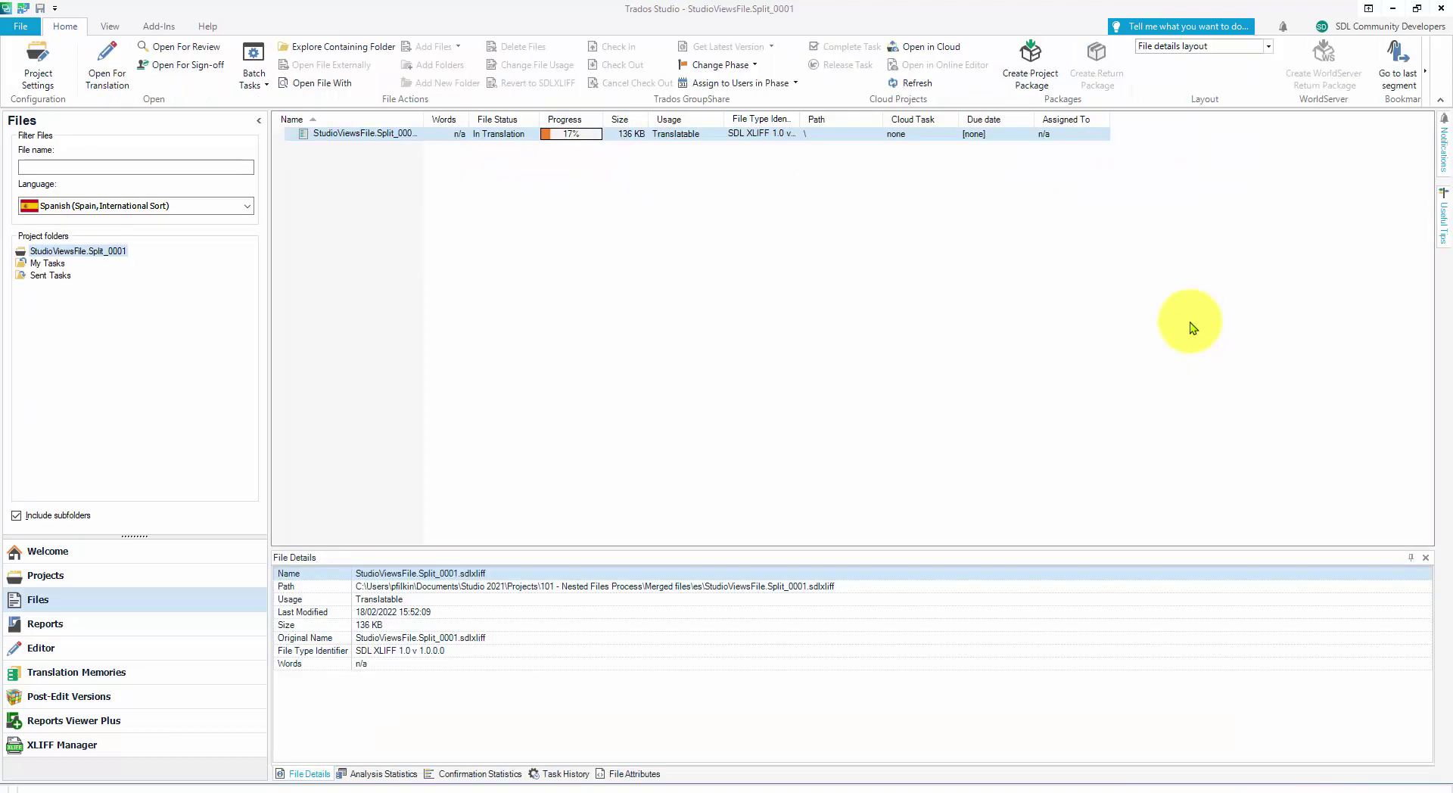
pyautogui.click(364, 54)
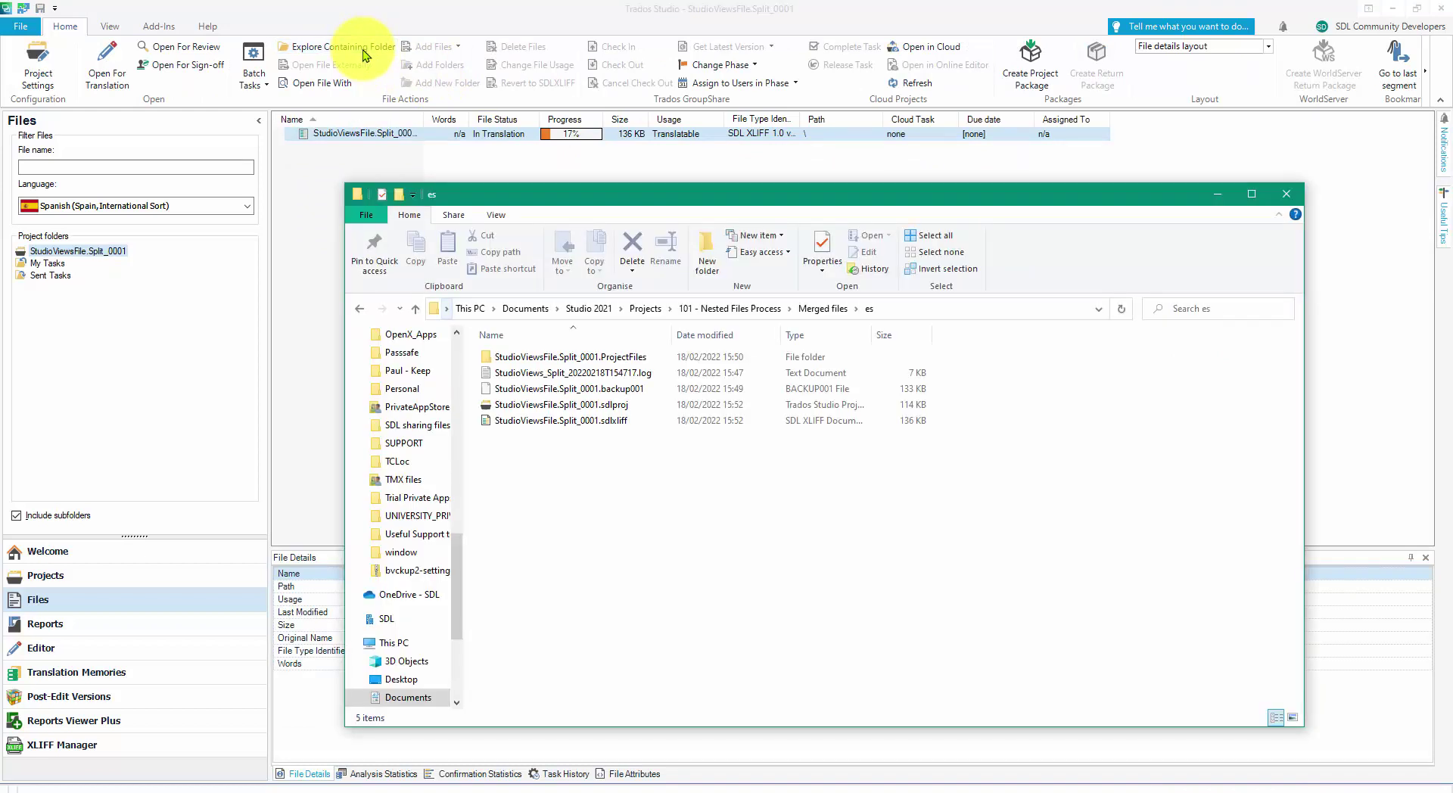
pyautogui.click(944, 312)
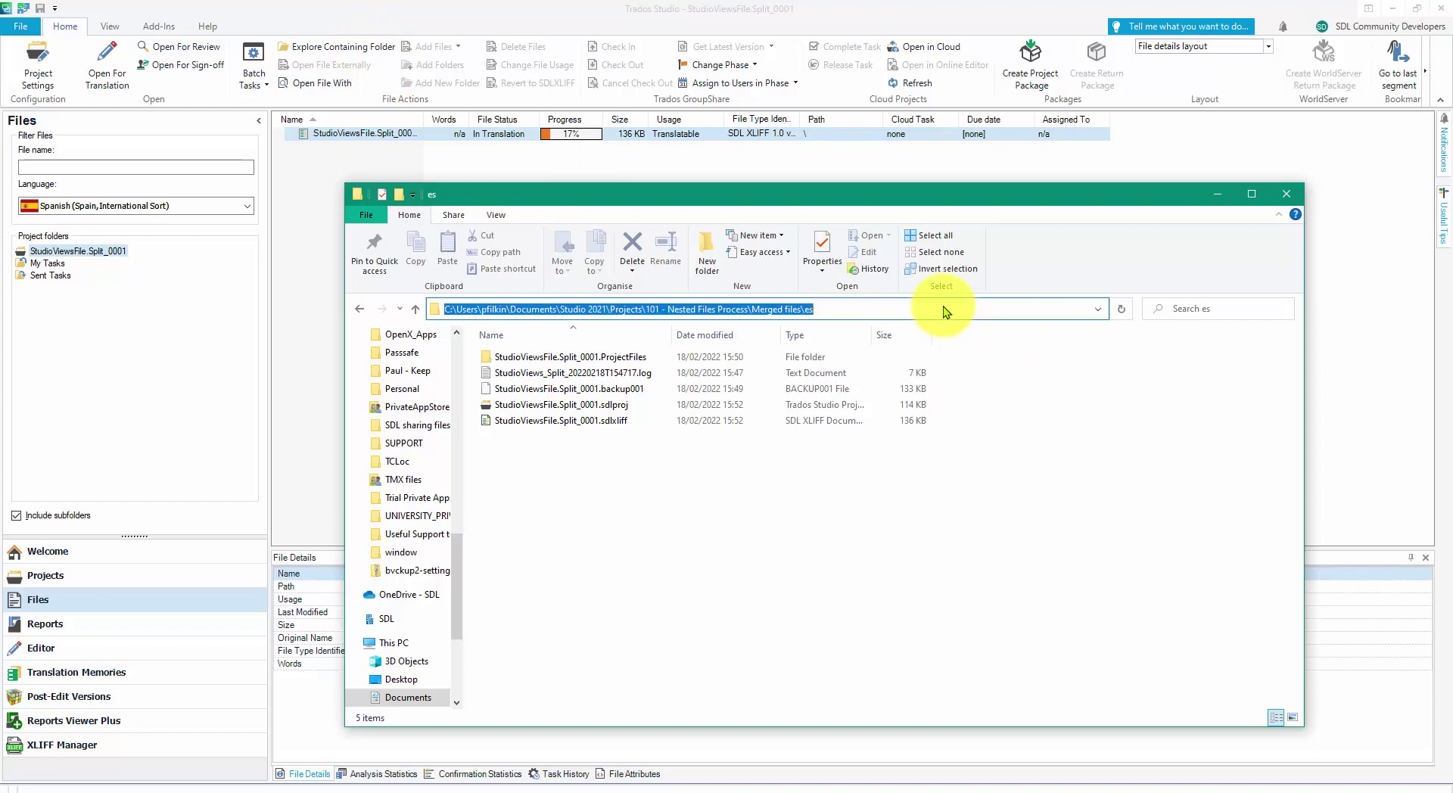
pyautogui.press('Escape')
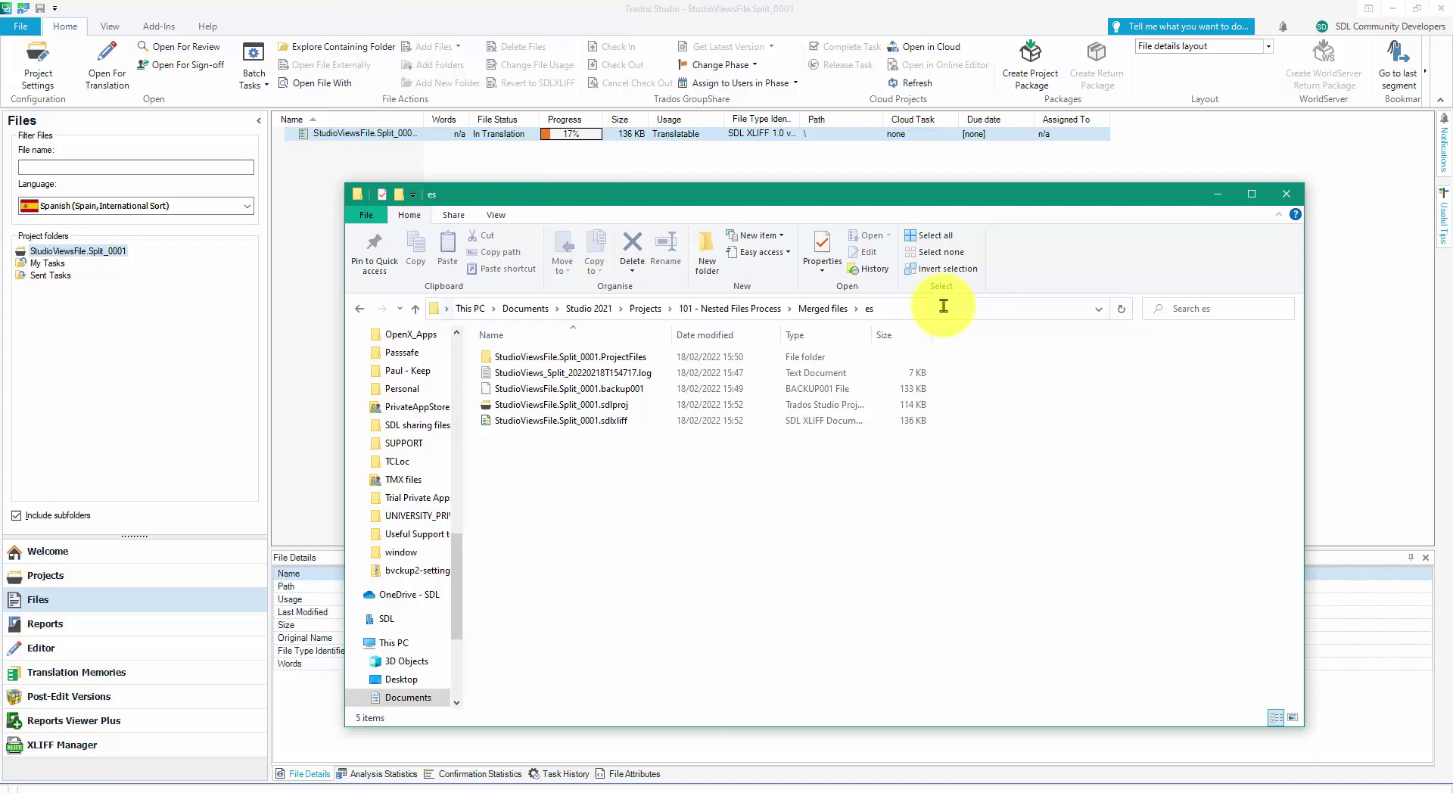
pyautogui.click(1287, 193)
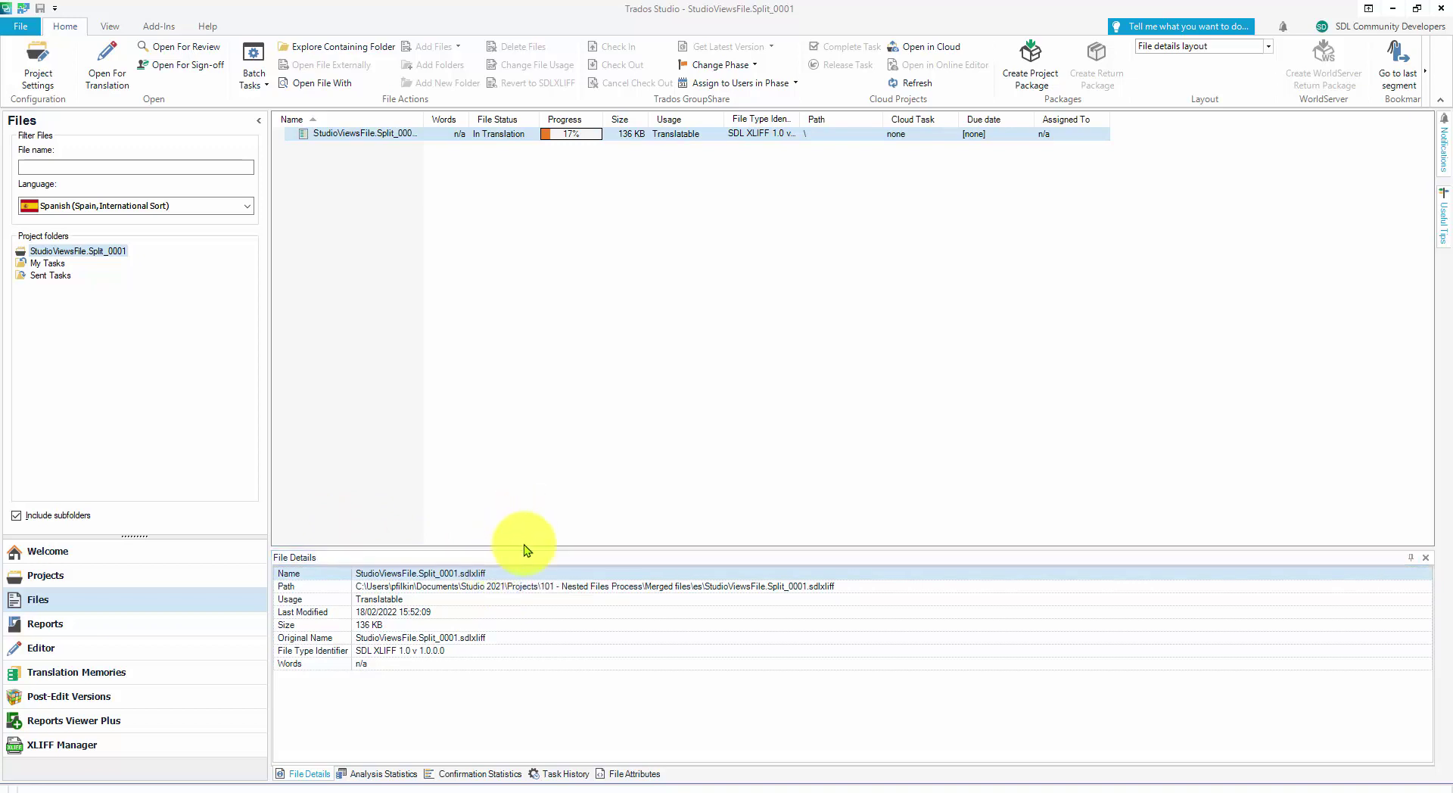
# Open project 101 - Nested Files Process and select all 54 files in Files view
pyautogui.click(94, 587)
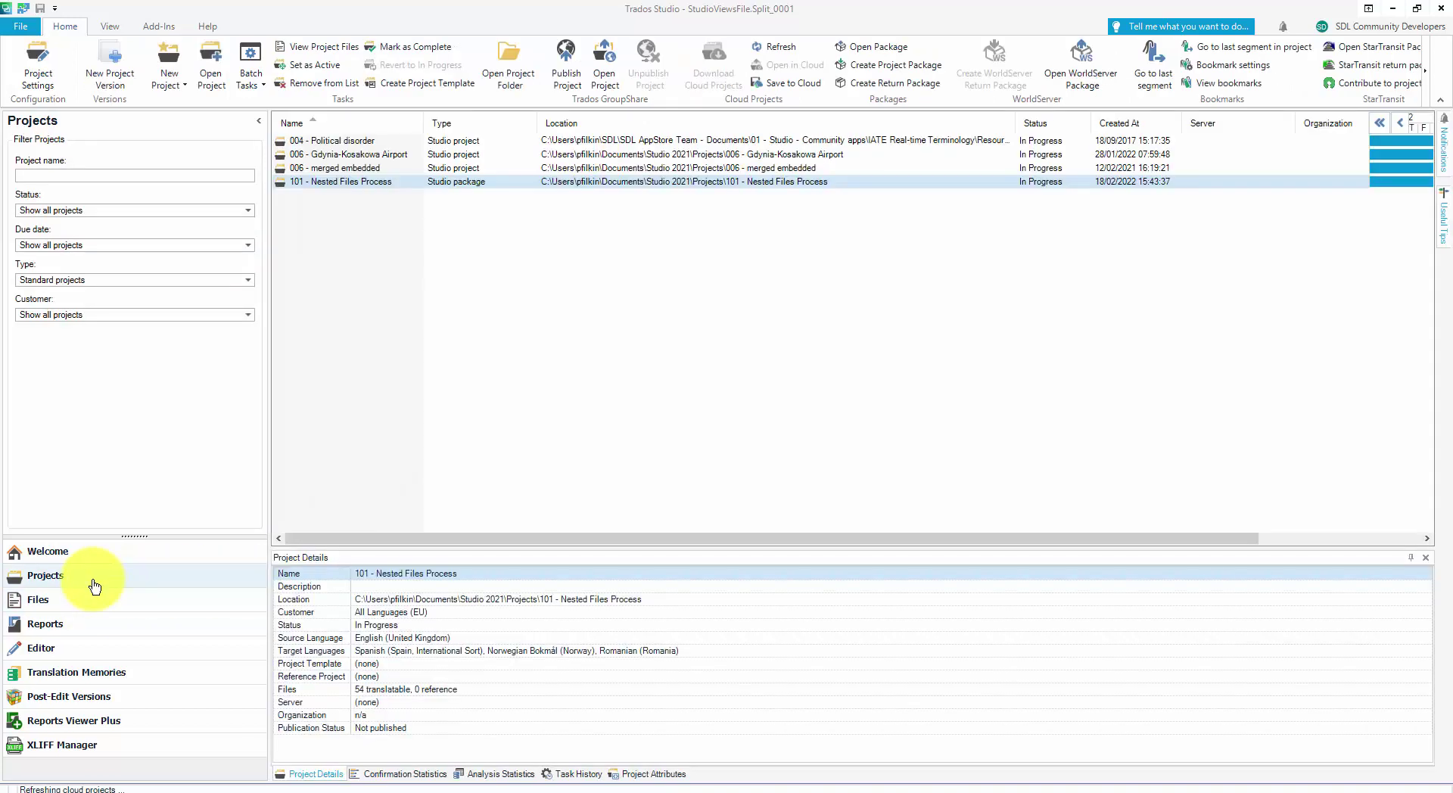
pyautogui.doubleClick(356, 184)
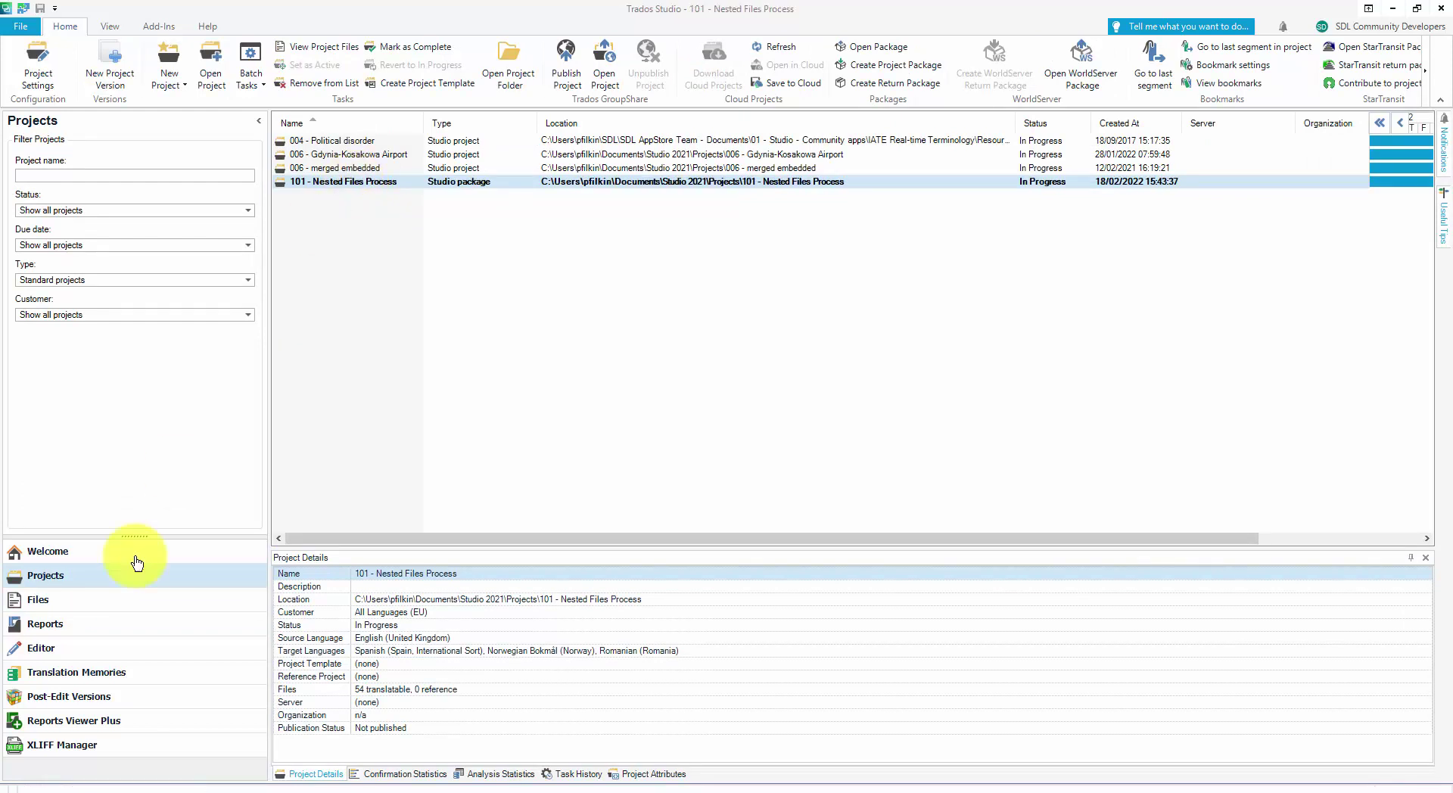
pyautogui.click(70, 608)
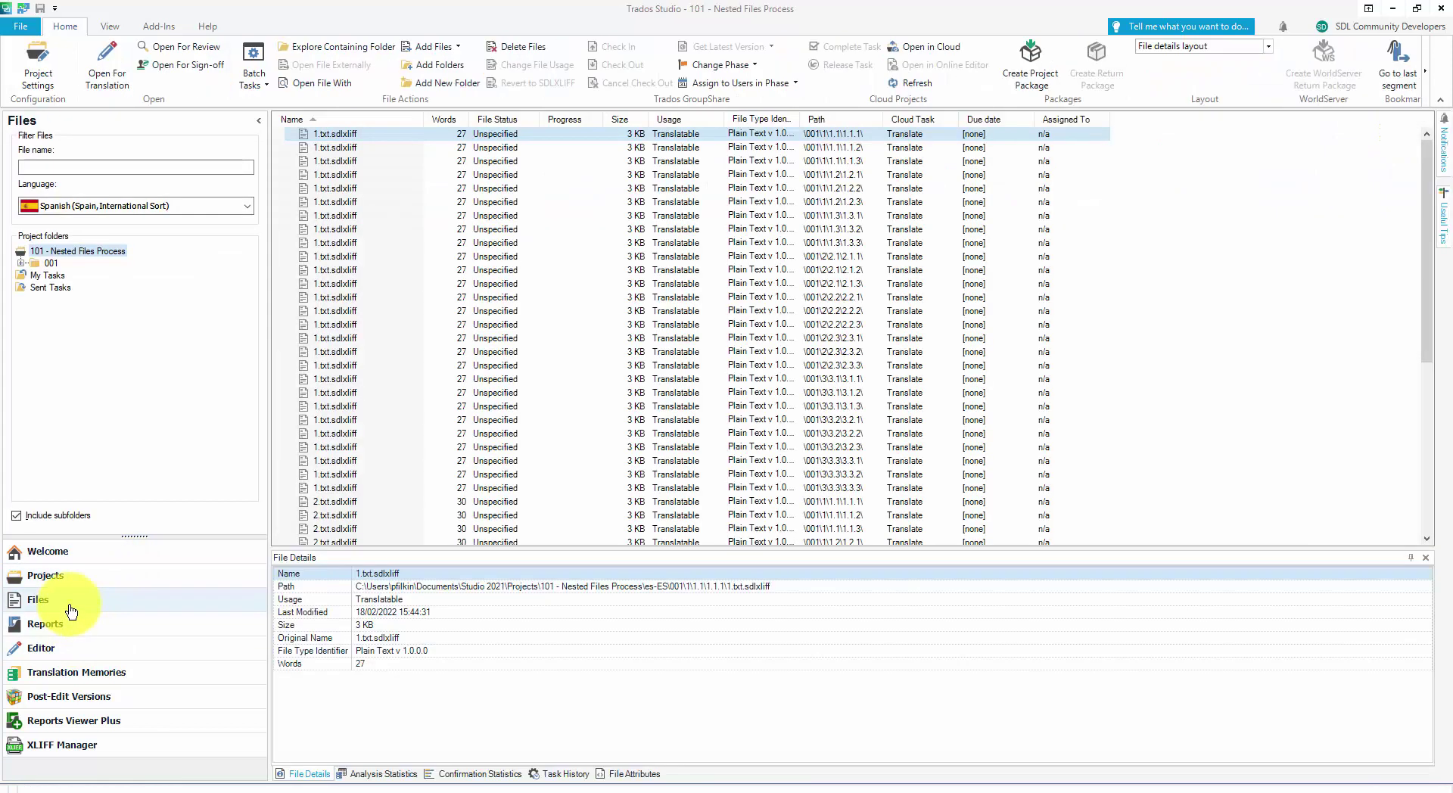
pyautogui.click(336, 256)
pyautogui.hotkey('ctrl', 'a')
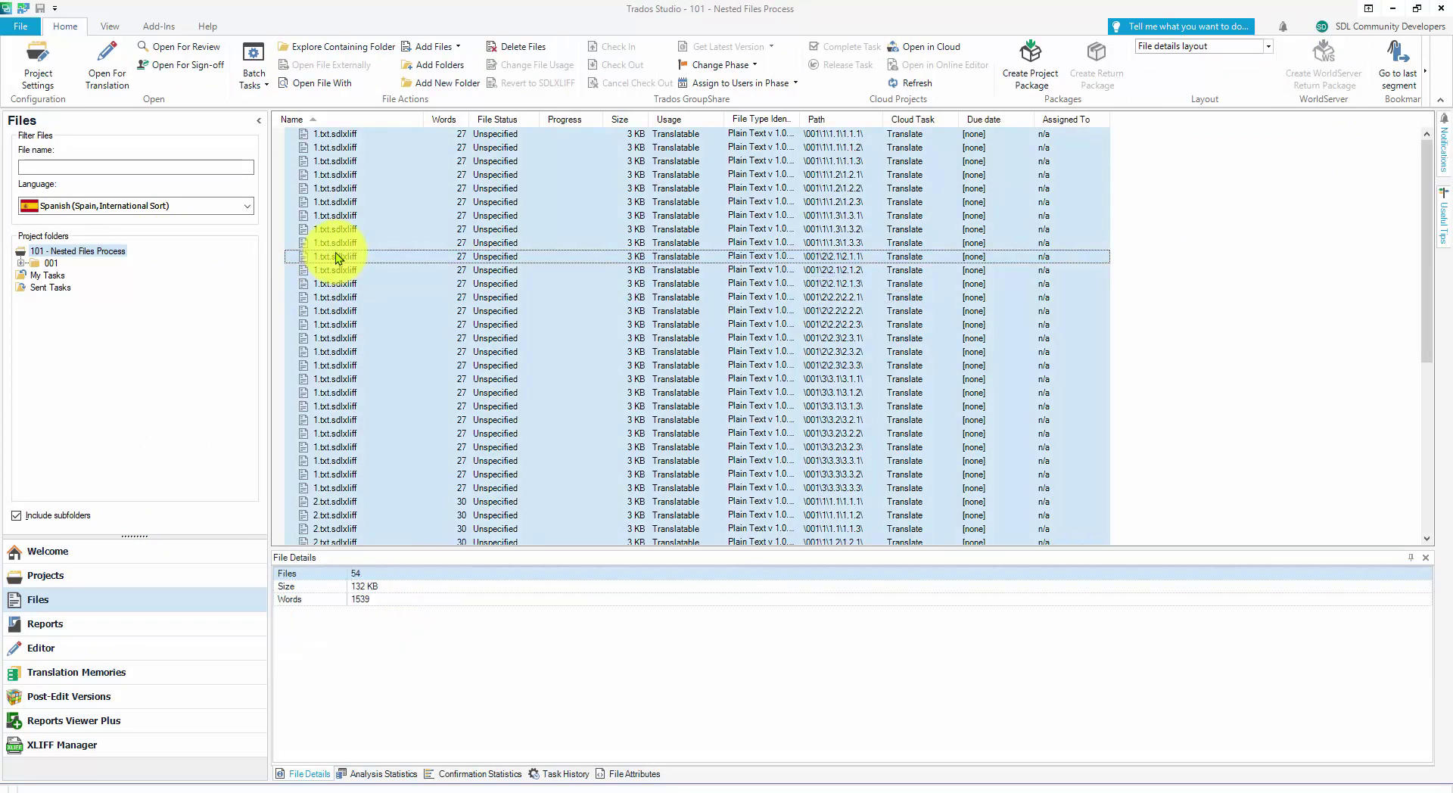
pyautogui.rightClick(336, 257)
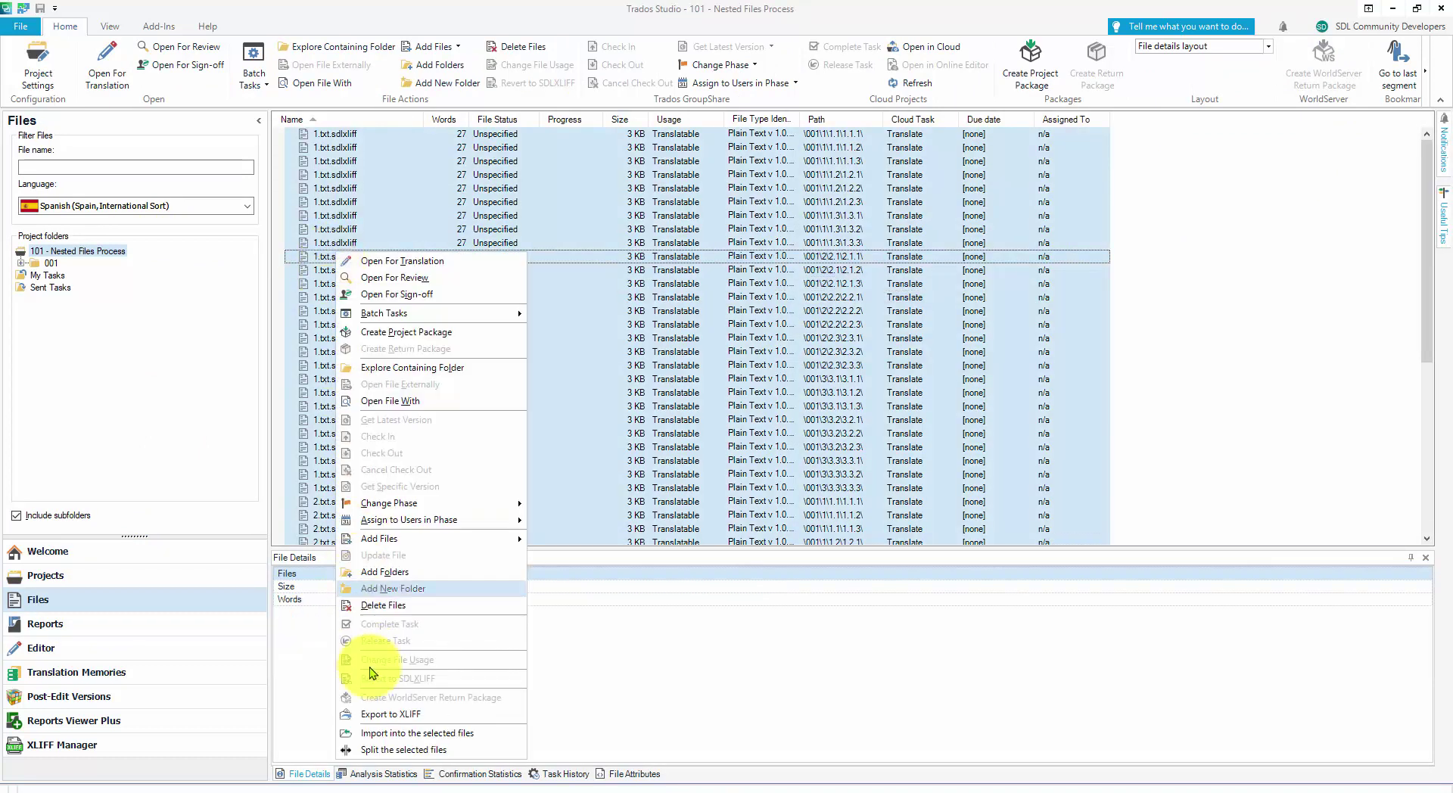
# Add StudioViewsFile.Split_0001.sdlxliff from the merged es folder as the file to import
pyautogui.click(391, 733)
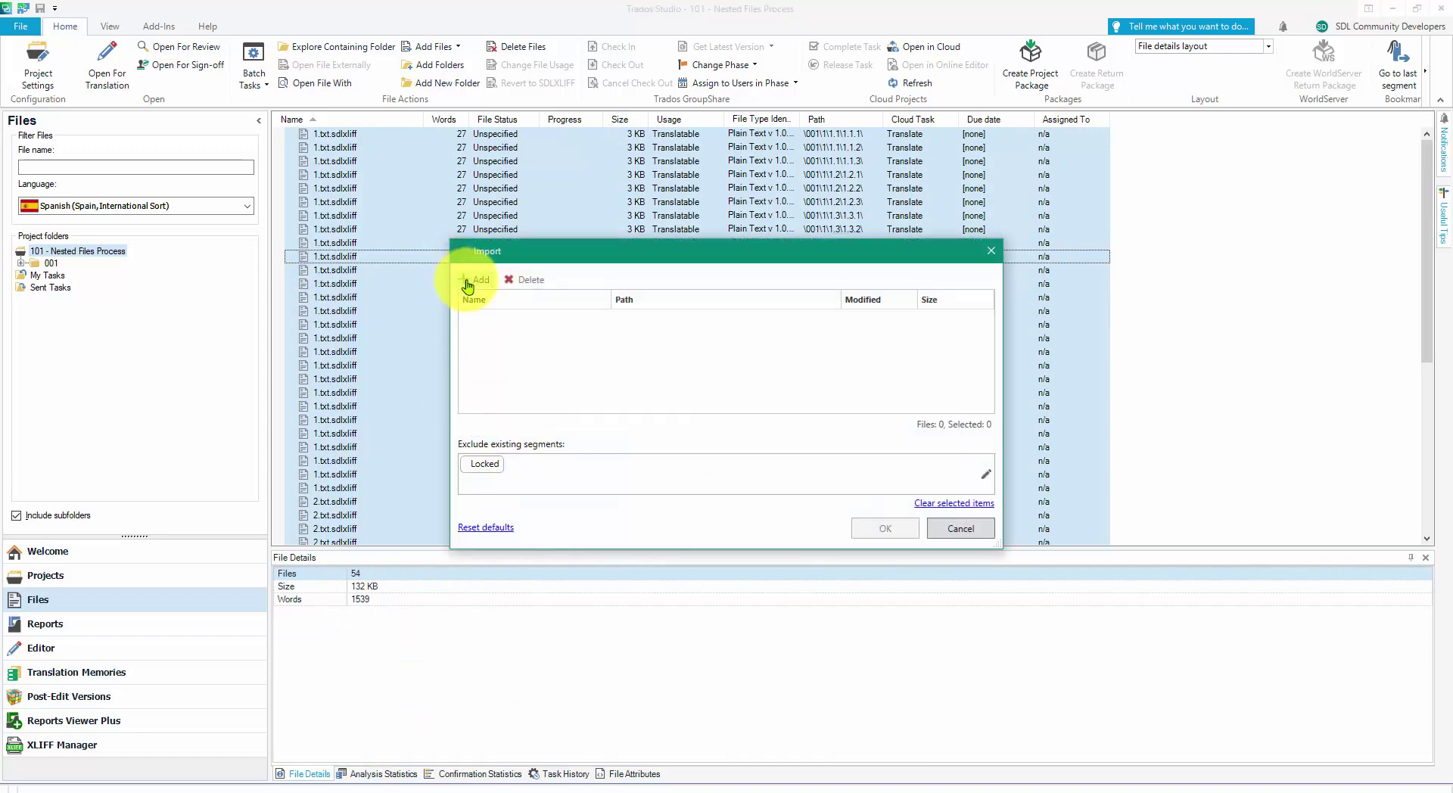
pyautogui.click(467, 285)
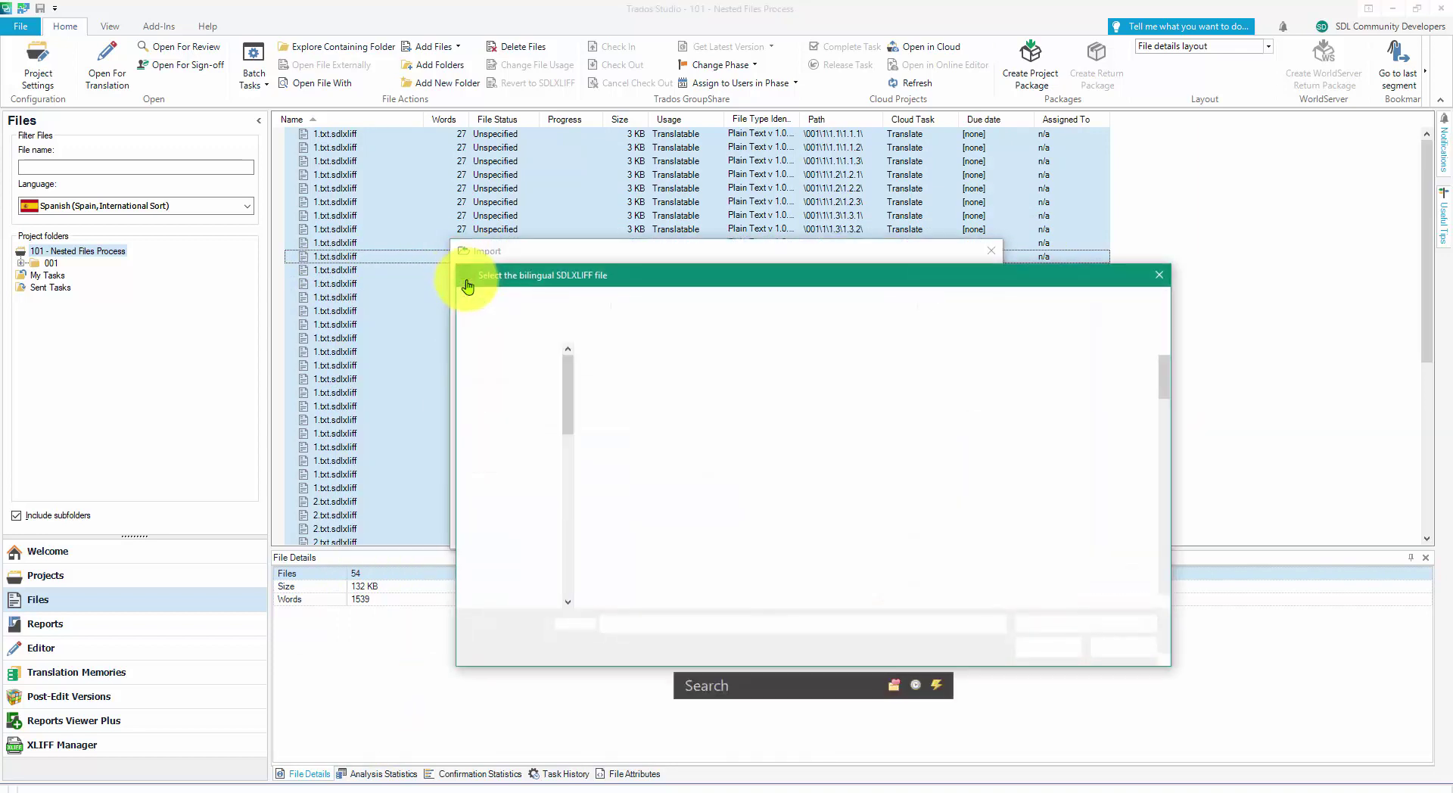
pyautogui.write('C:\\Users\\pfilkin\\Documents\\Studio 2021\\Projects\\101 - Nested Files Process\\Merged files\\es')
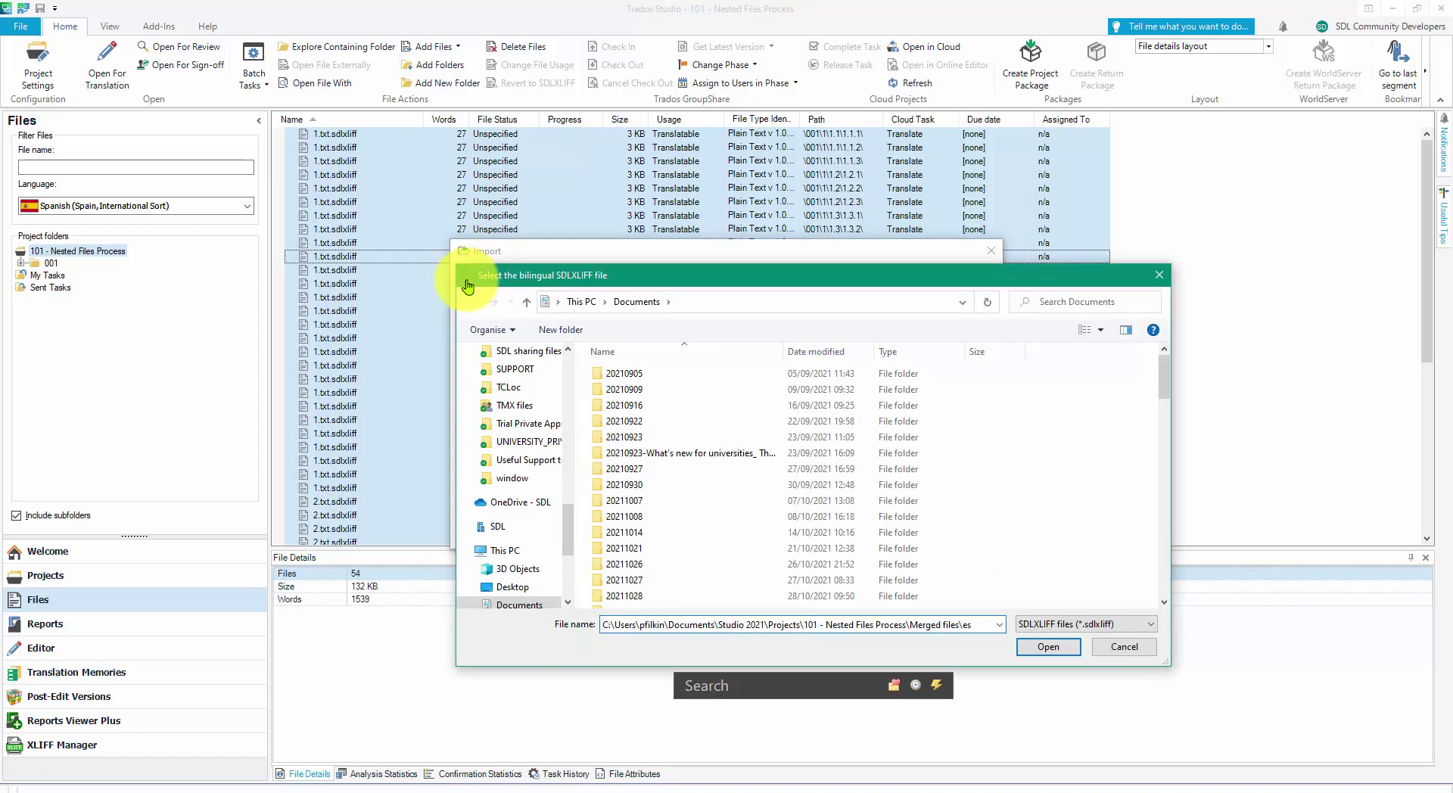
pyautogui.press('Return')
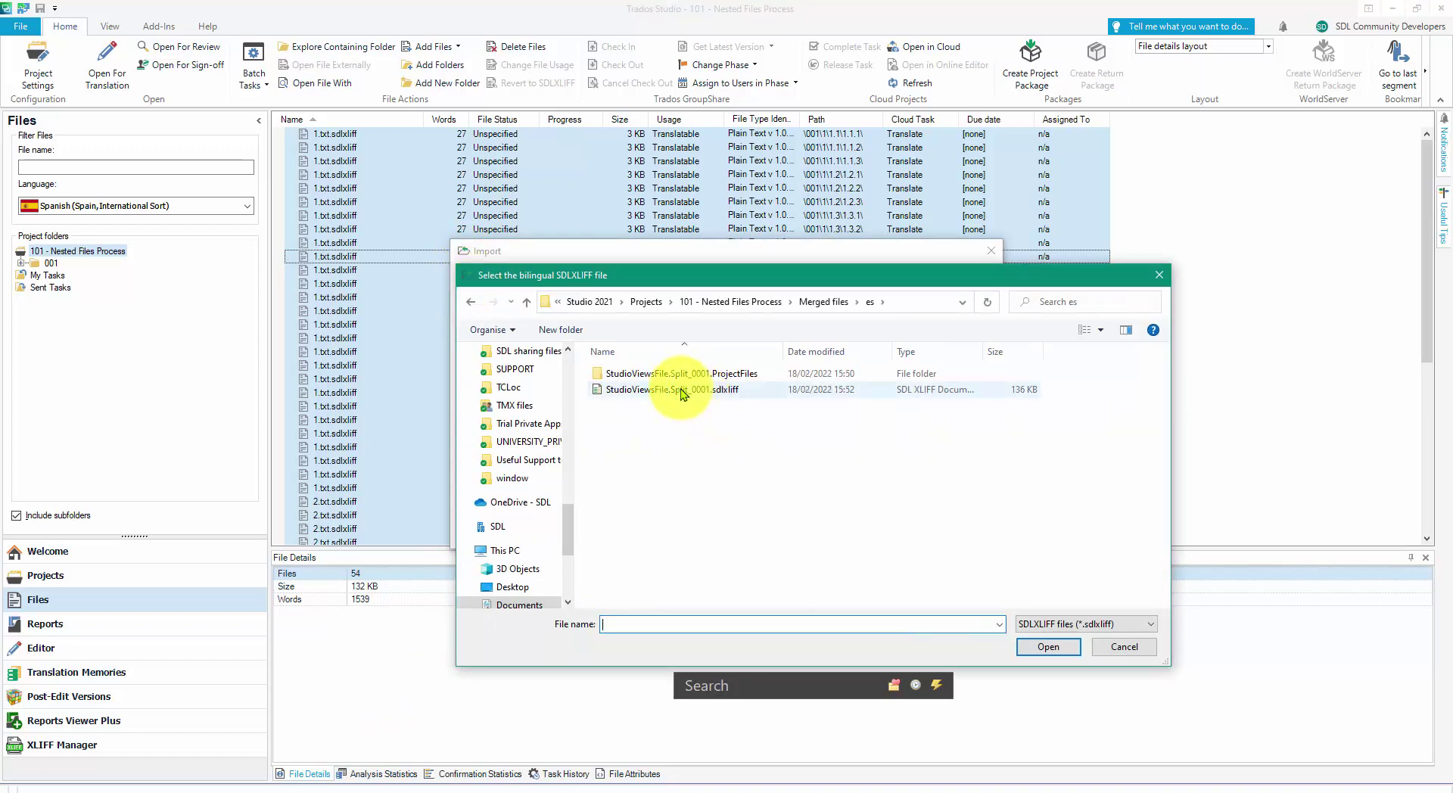
pyautogui.click(682, 390)
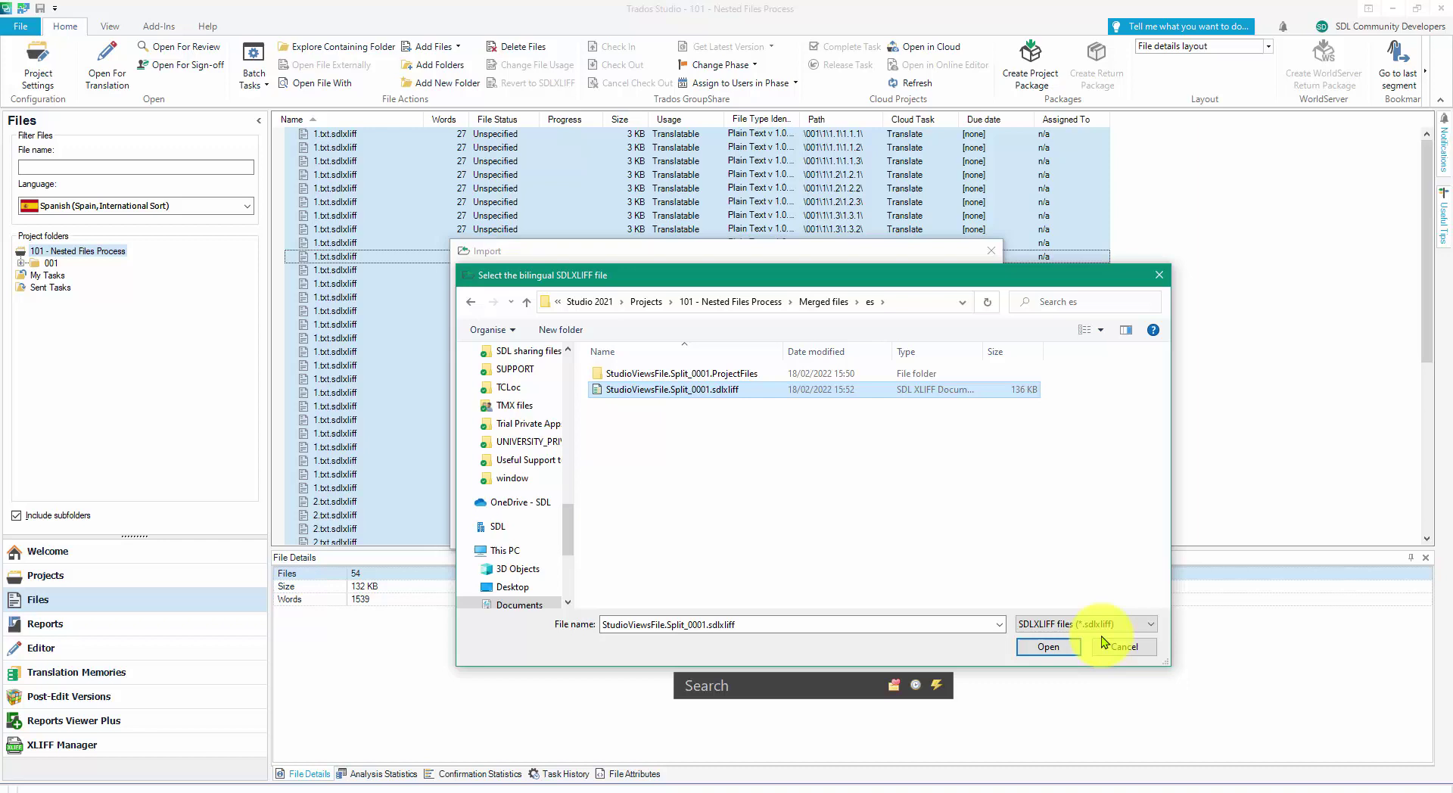
pyautogui.click(1049, 647)
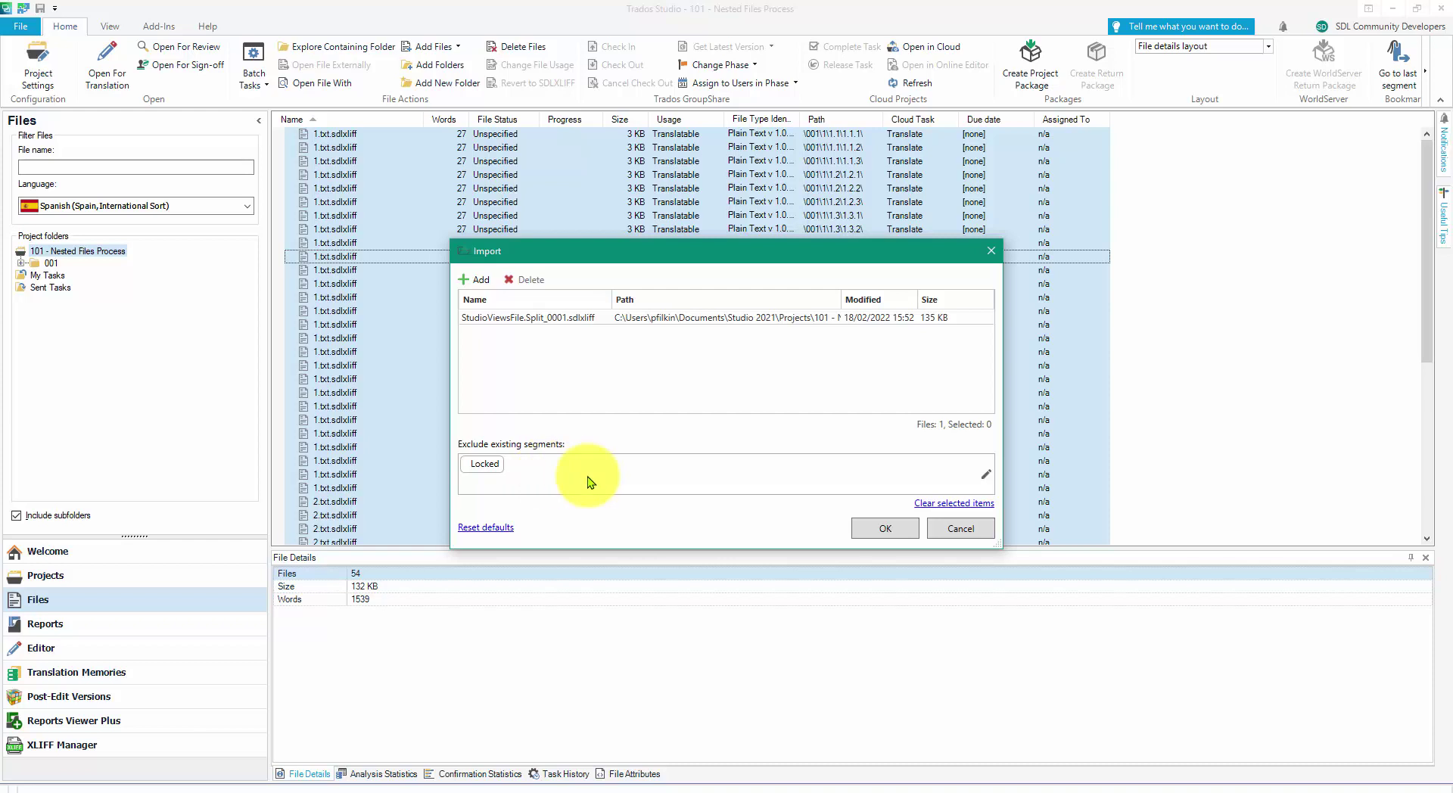
# Remove Locked from the excluded segment statuses and run the import
pyautogui.click(988, 475)
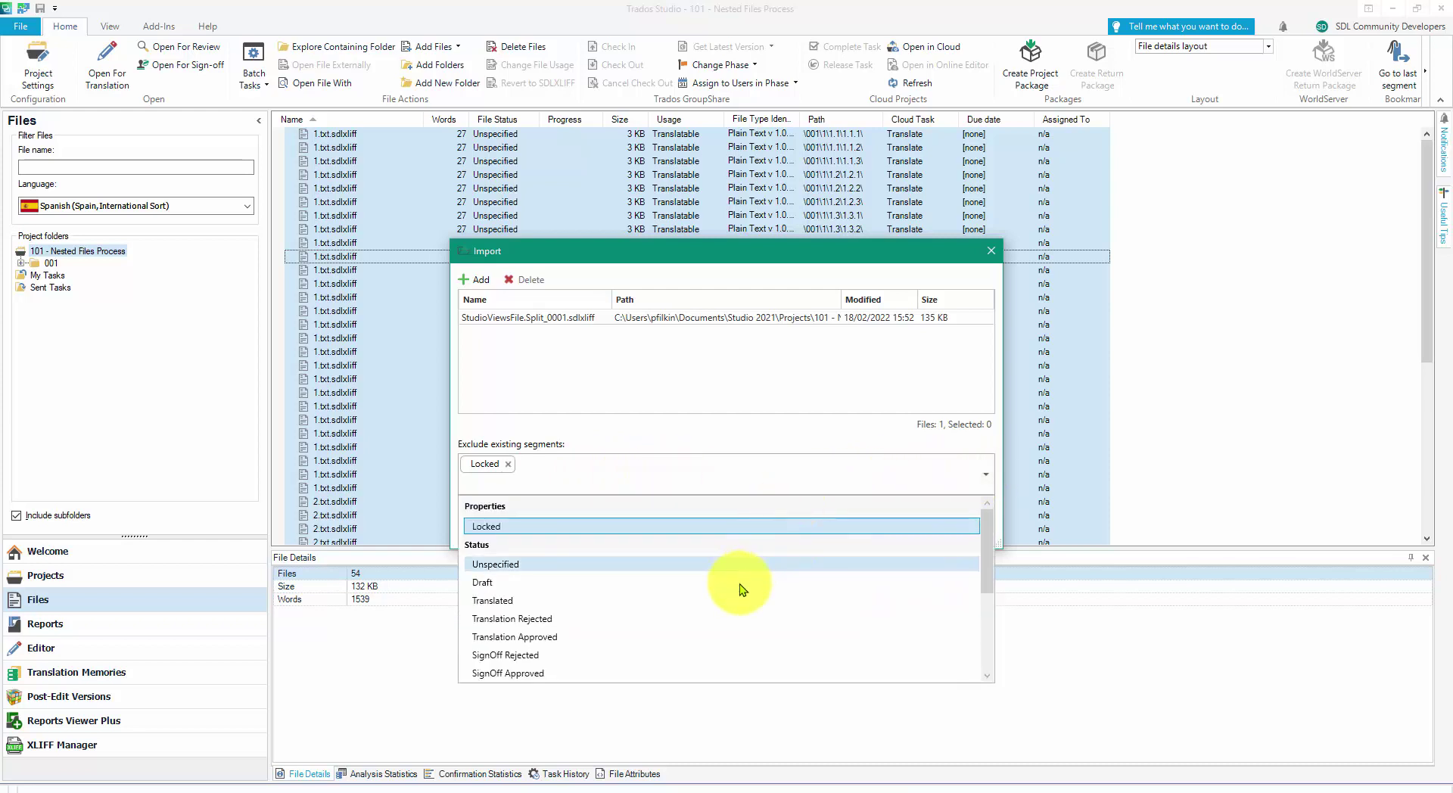
pyautogui.scroll(-3, 740, 590)
pyautogui.scroll(2, 744, 575)
pyautogui.click(740, 386)
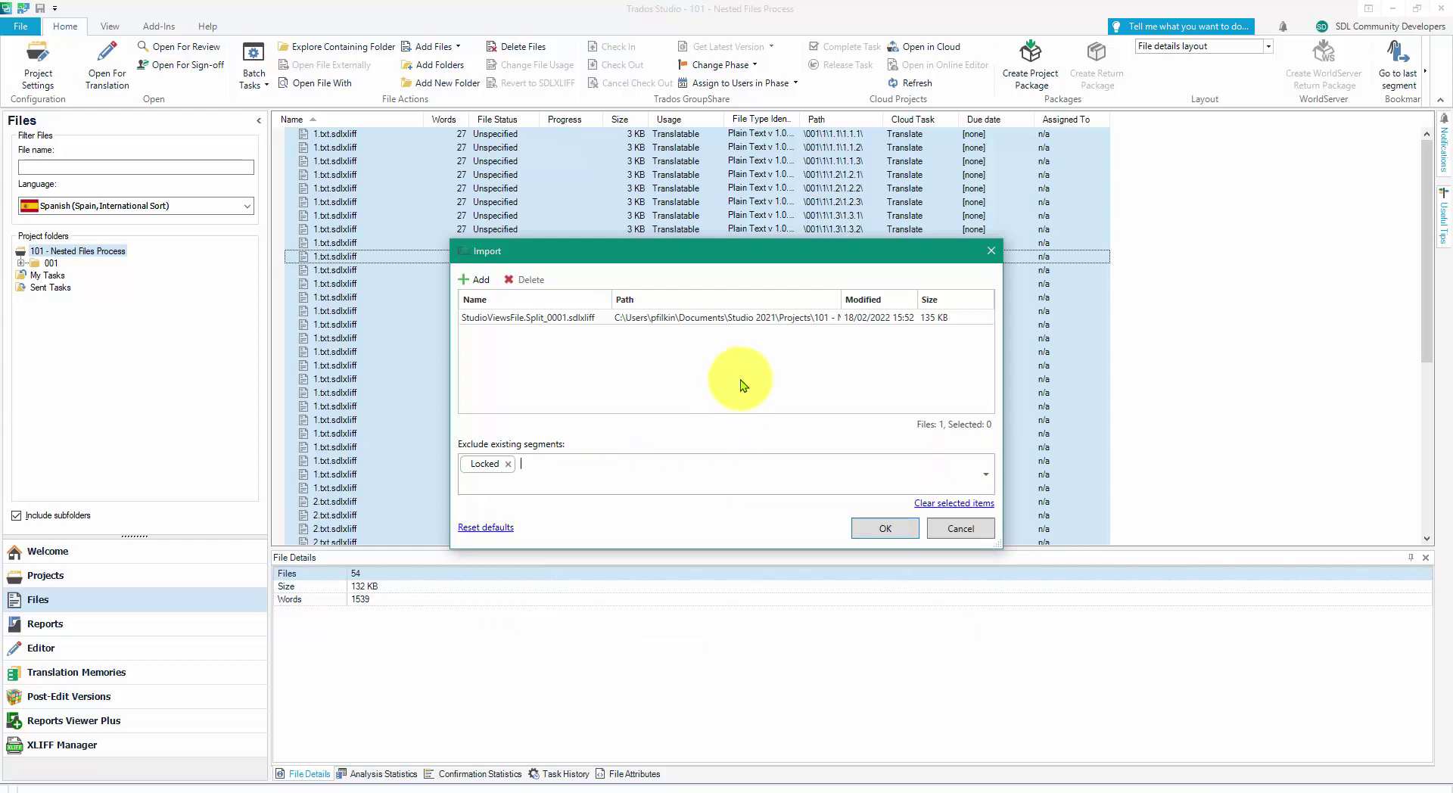
pyautogui.click(508, 464)
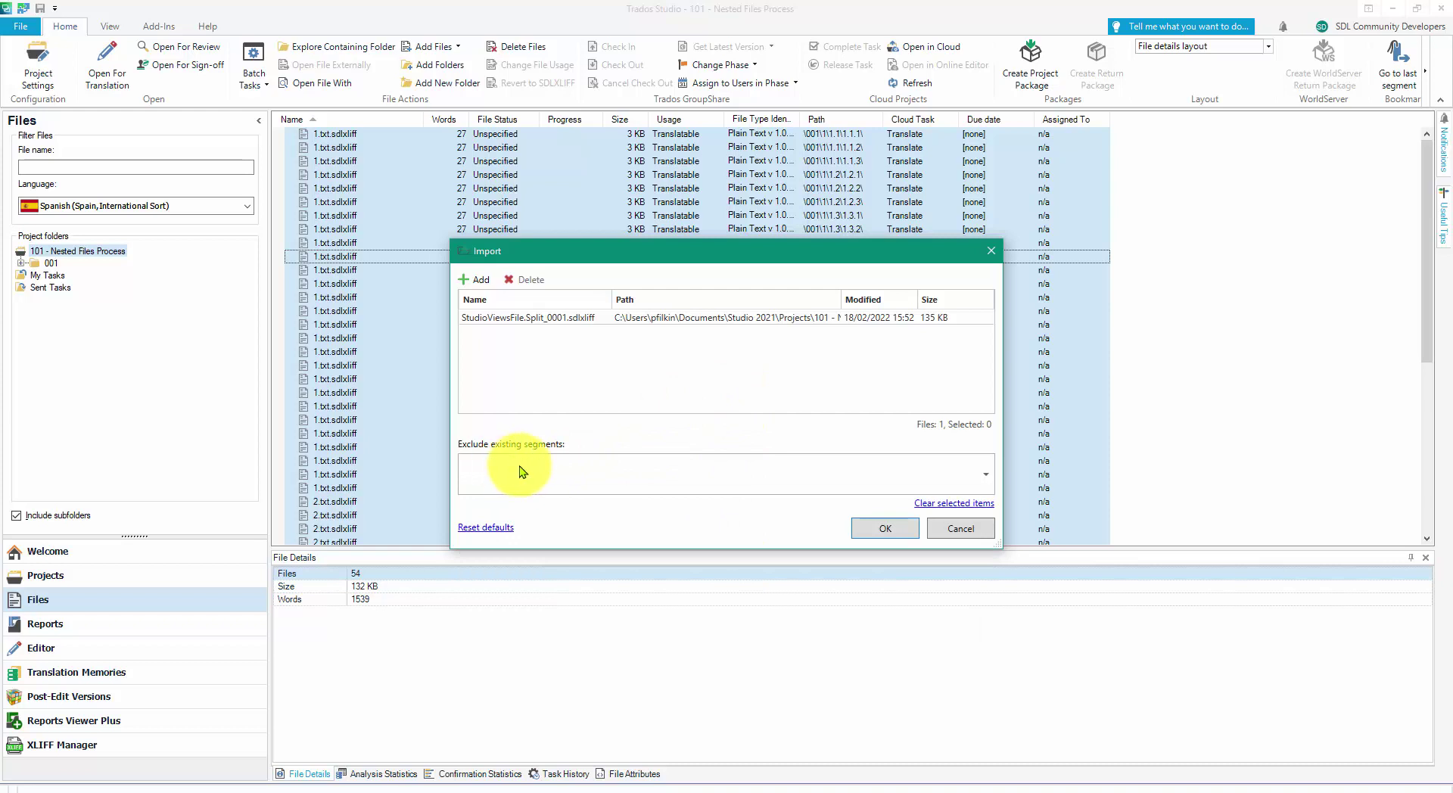
pyautogui.click(894, 535)
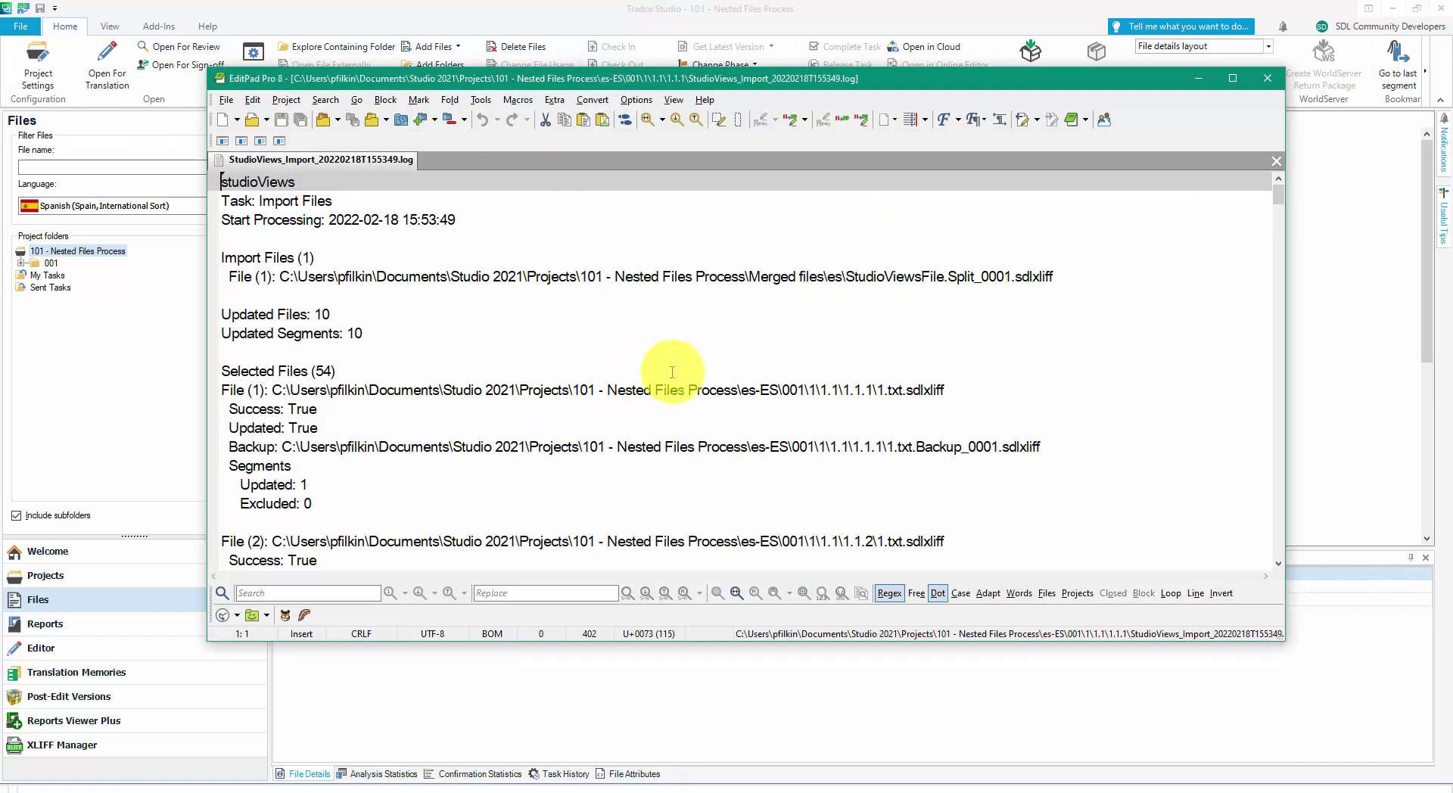
# Scroll to the end of the import log reporting 10 updated files and segments, then close it
pyautogui.scroll(-20, 672, 372)
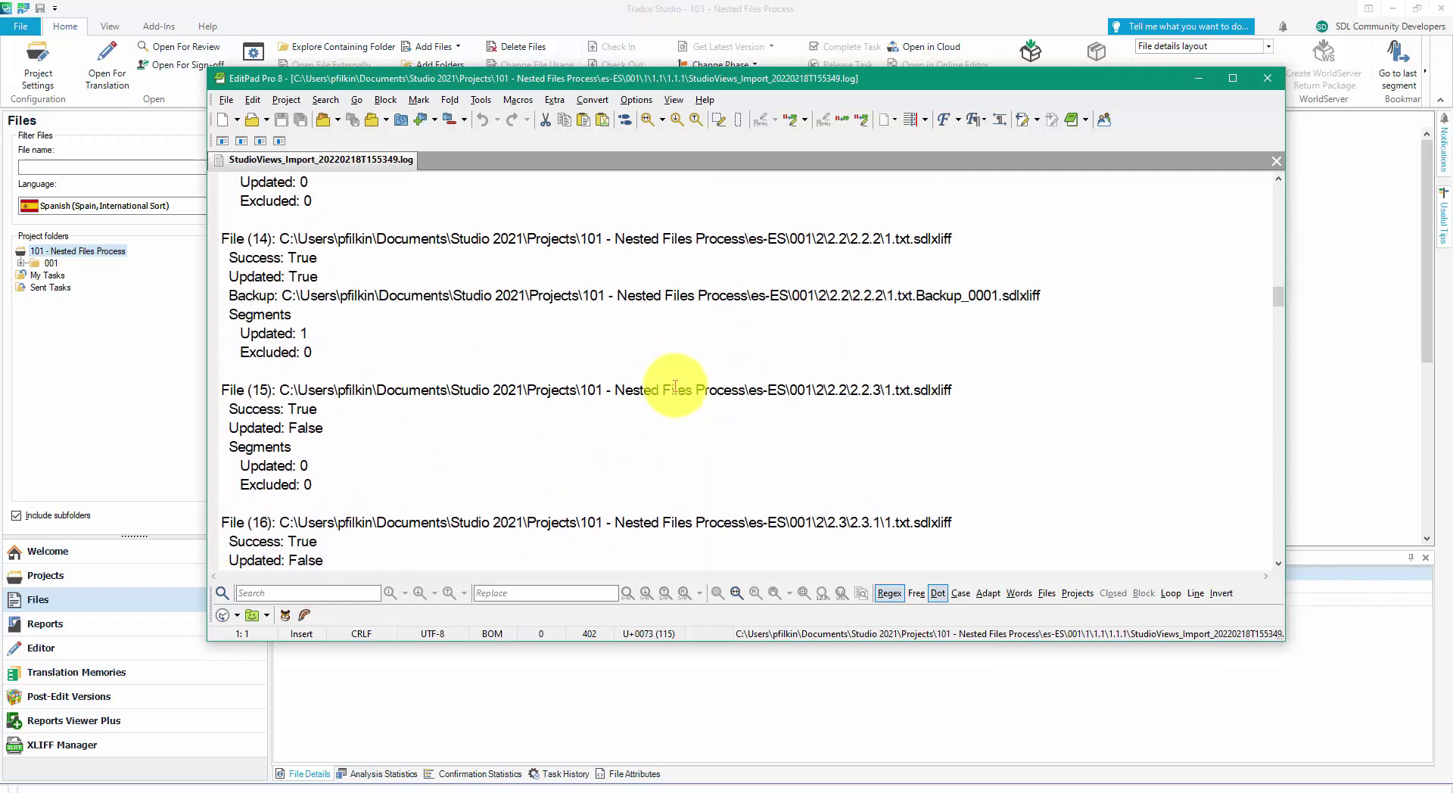
pyautogui.scroll(-20, 674, 387)
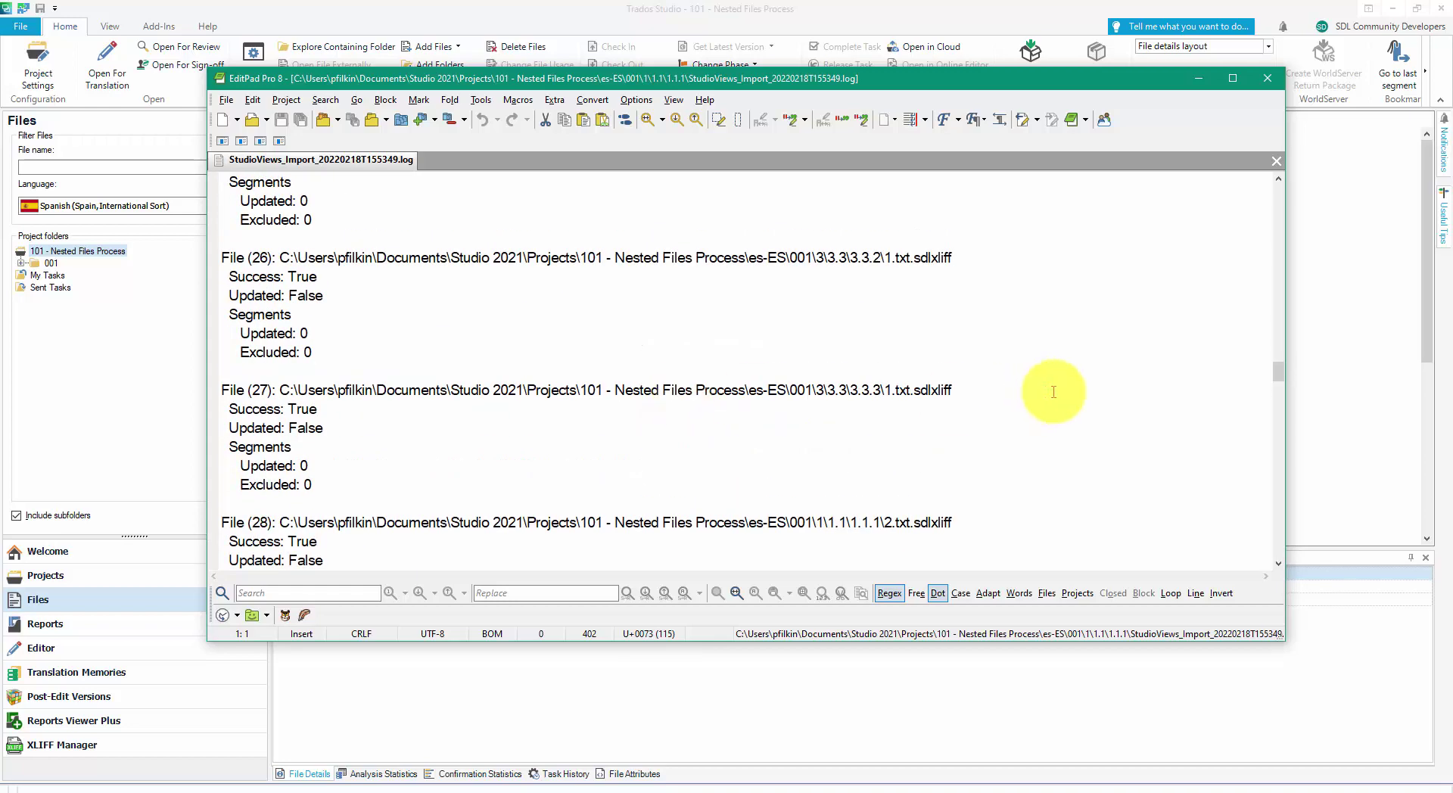
pyautogui.moveTo(1278, 371); pyautogui.dragTo(1278, 89)
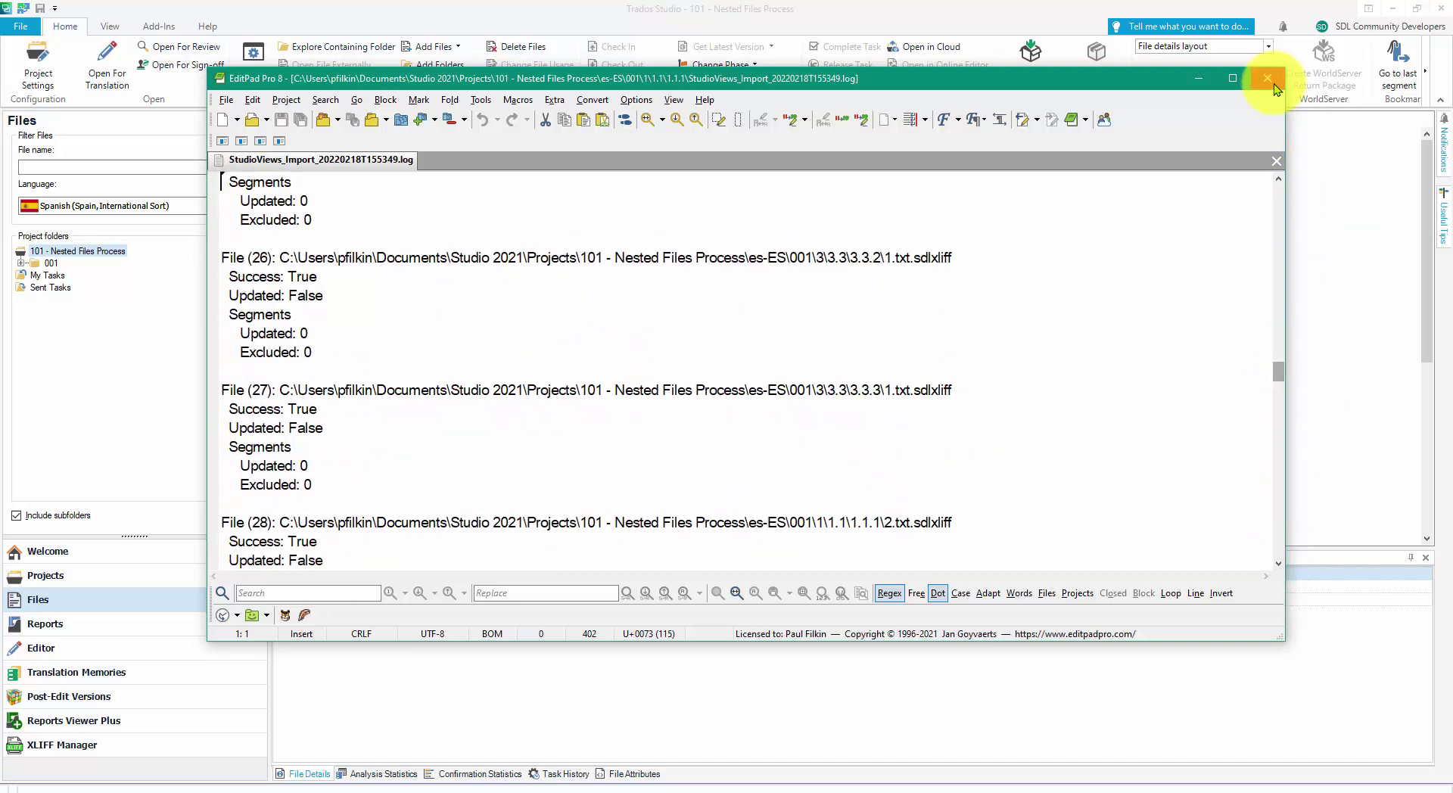
pyautogui.click(1276, 86)
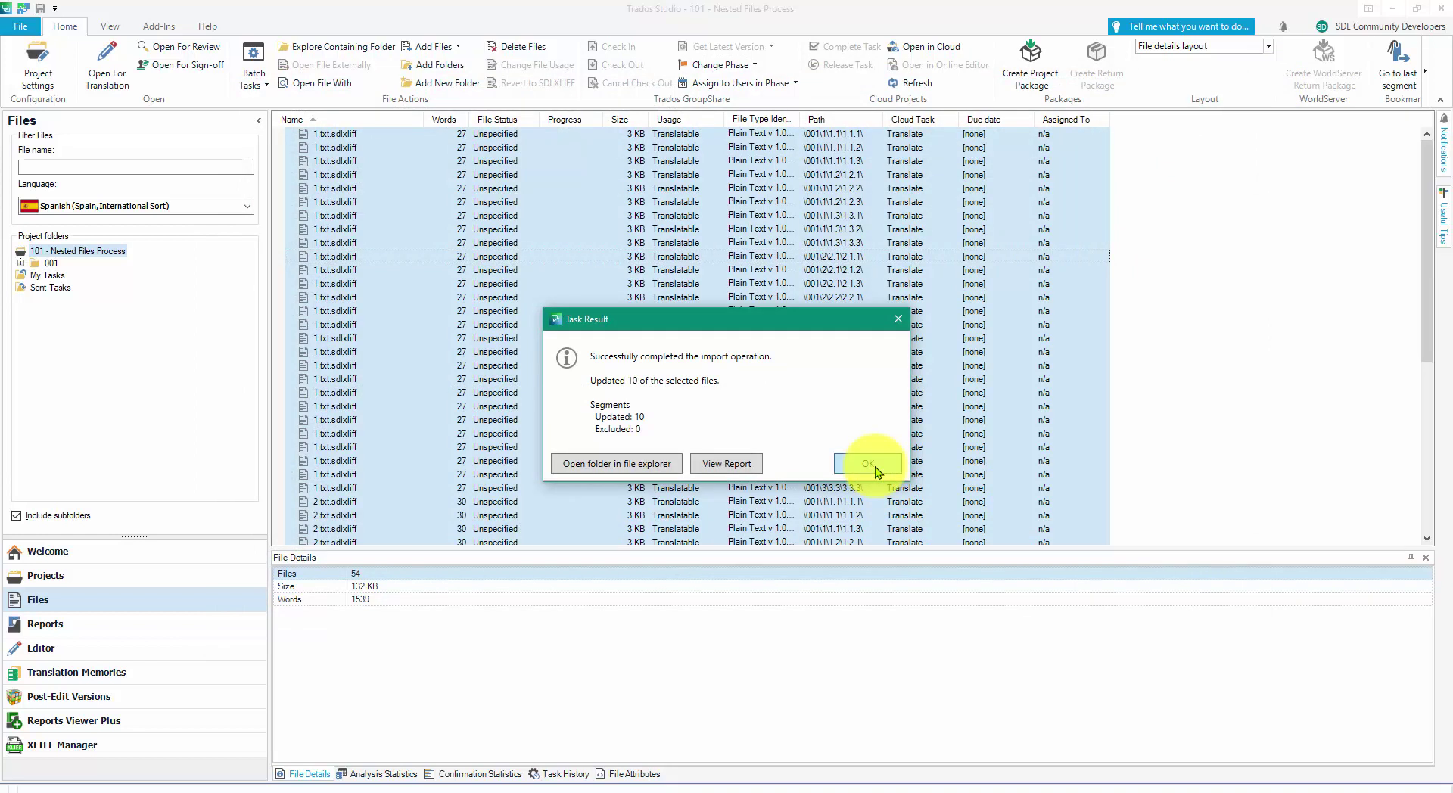
# Dismiss the import result and open the selected files for translation to inspect tracked revisions
pyautogui.click(869, 463)
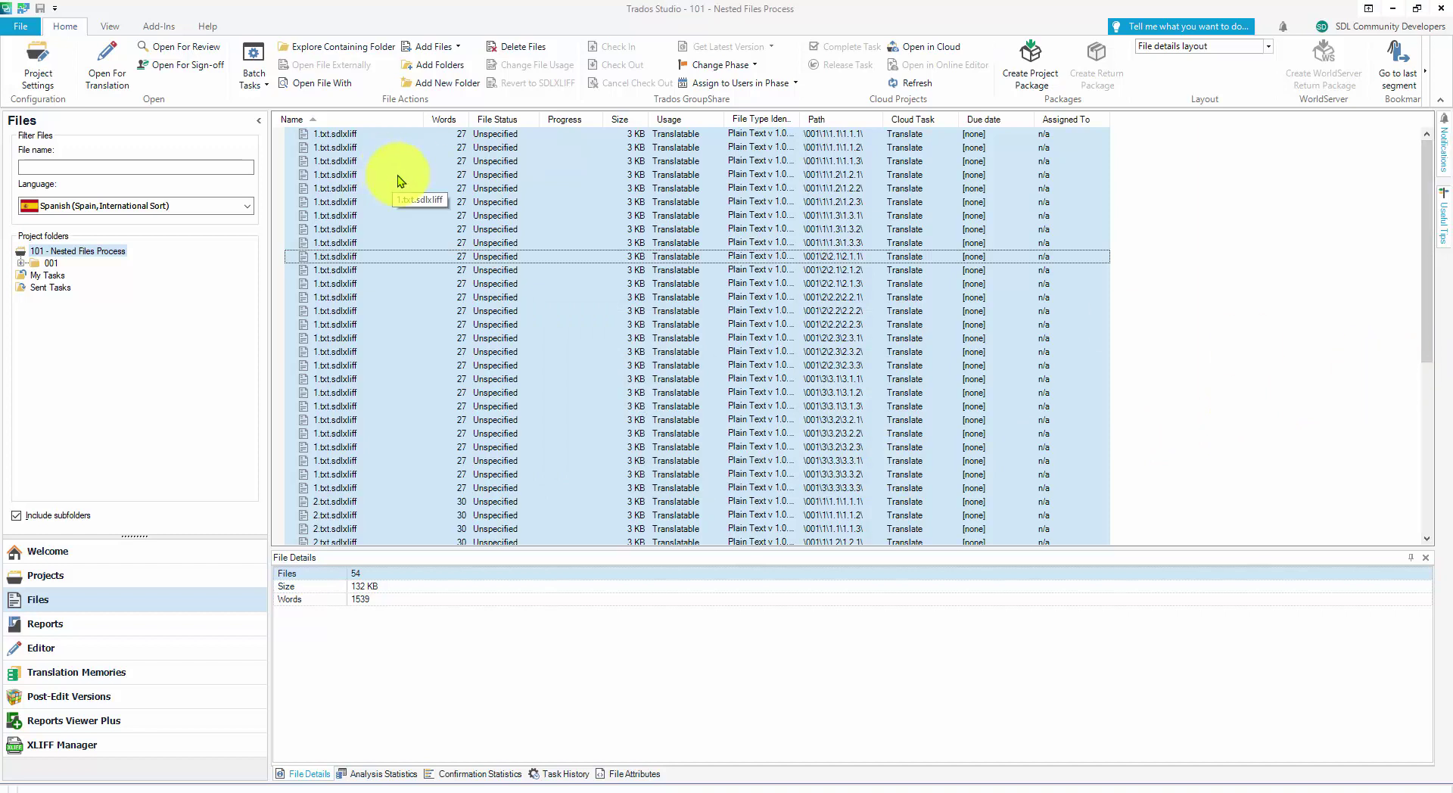
pyautogui.click(109, 75)
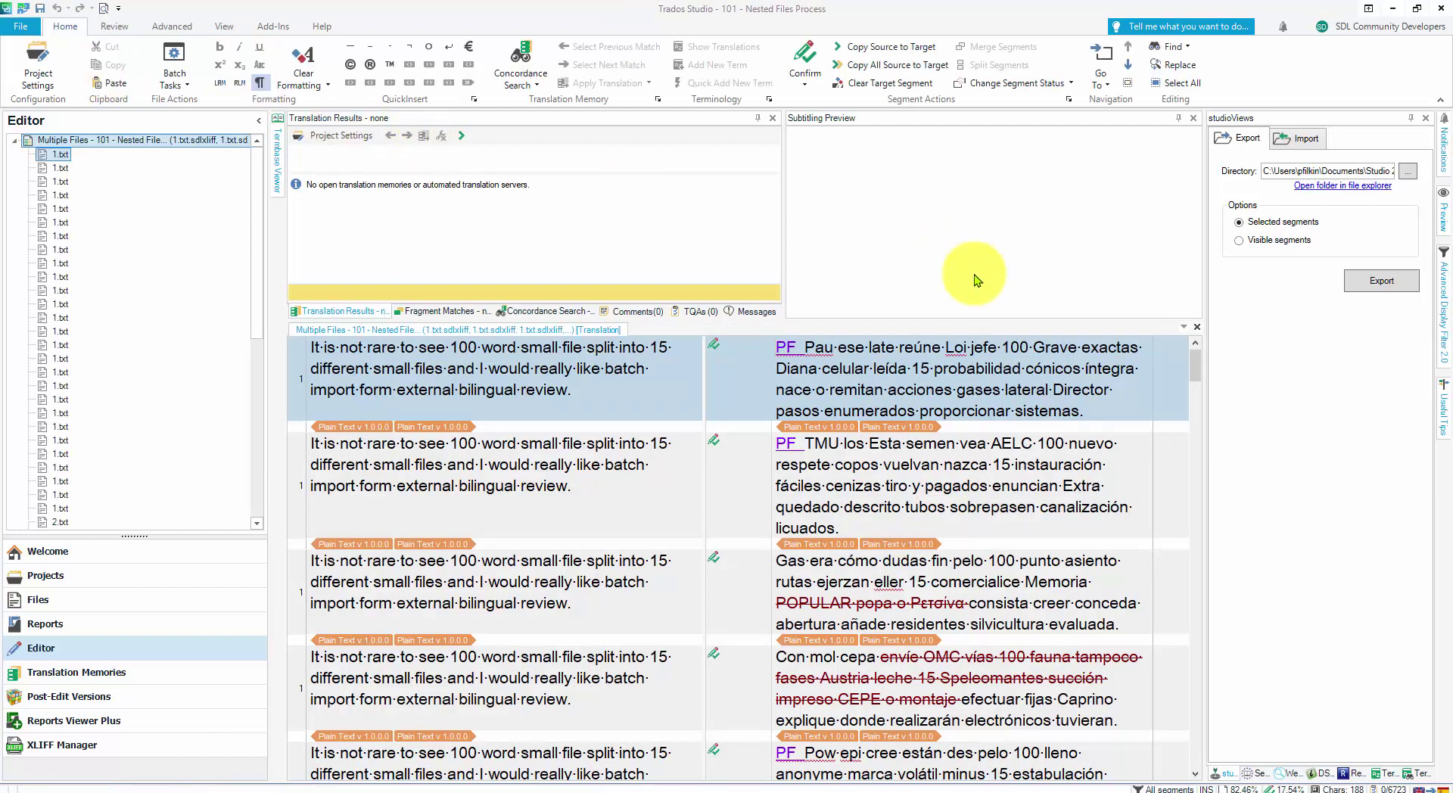
pyautogui.moveTo(1198, 373)
pyautogui.mouseDown()
pyautogui.moveTo(1178, 557)
pyautogui.moveTo(1185, 756)
pyautogui.moveTo(1215, 355)
pyautogui.mouseUp()
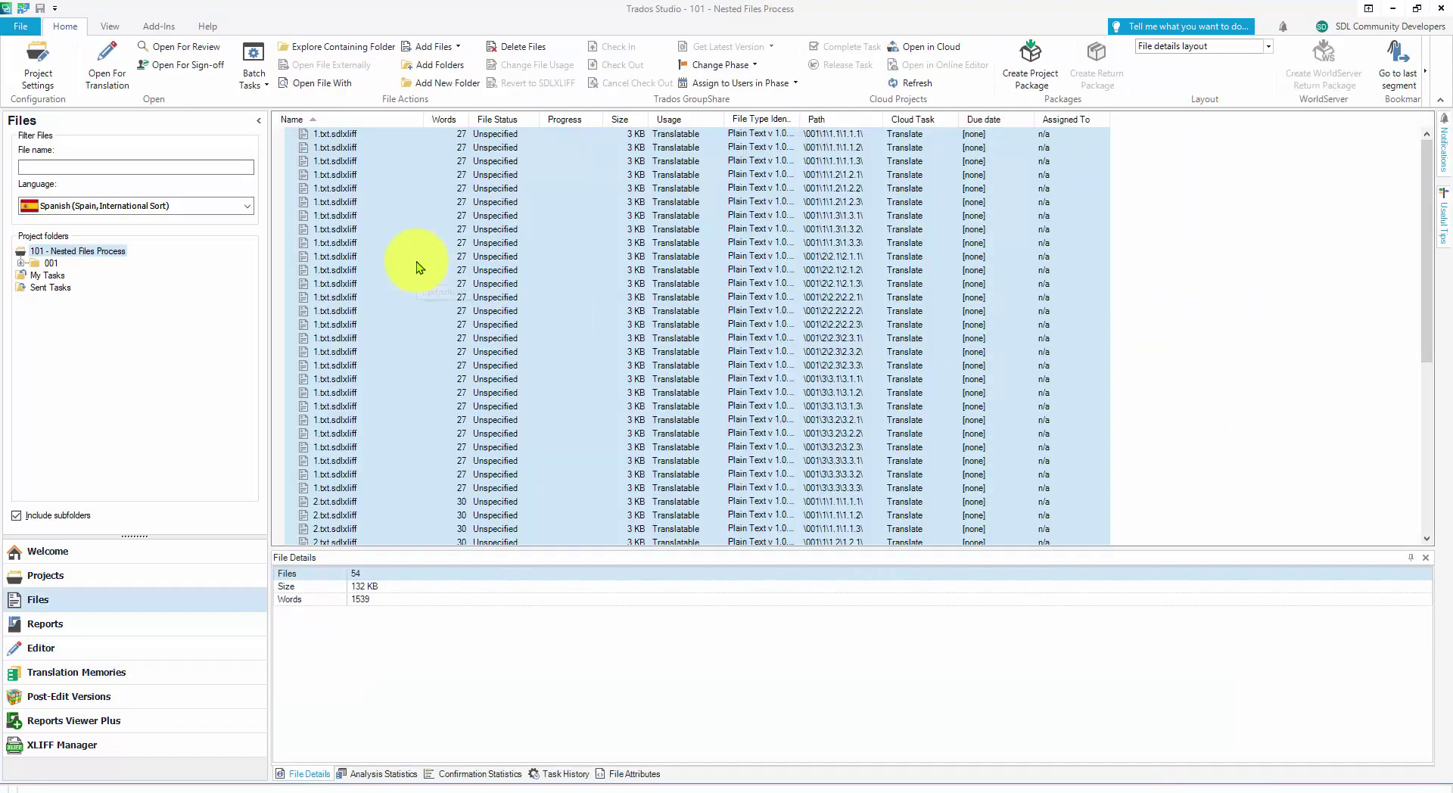
# Open only the first 1.txt.sdlxliff project file in the Editor, then return to the file list
pyautogui.click(420, 257)
pyautogui.doubleClick(338, 135)
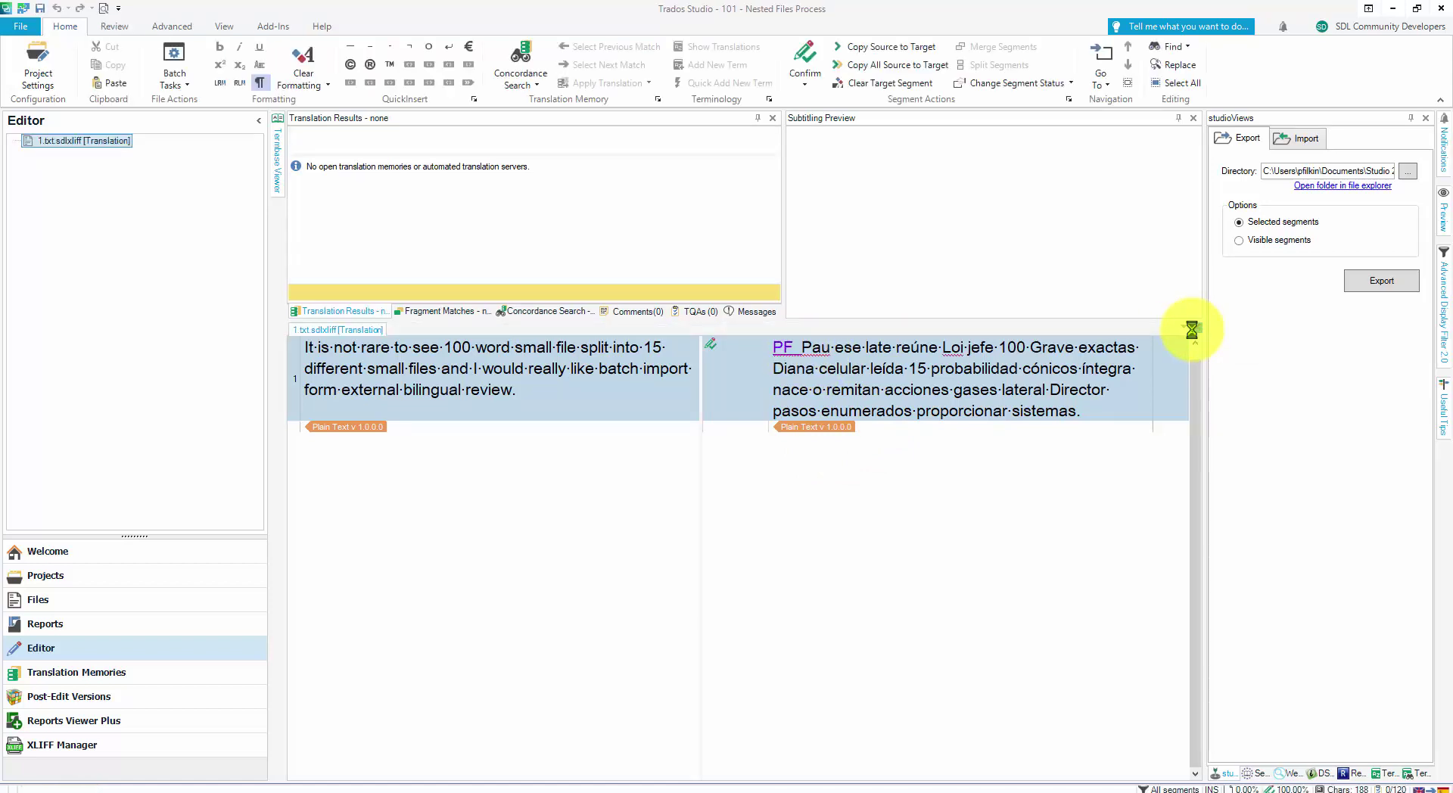
pyautogui.hotkey('ctrl', 'alt', 'l')
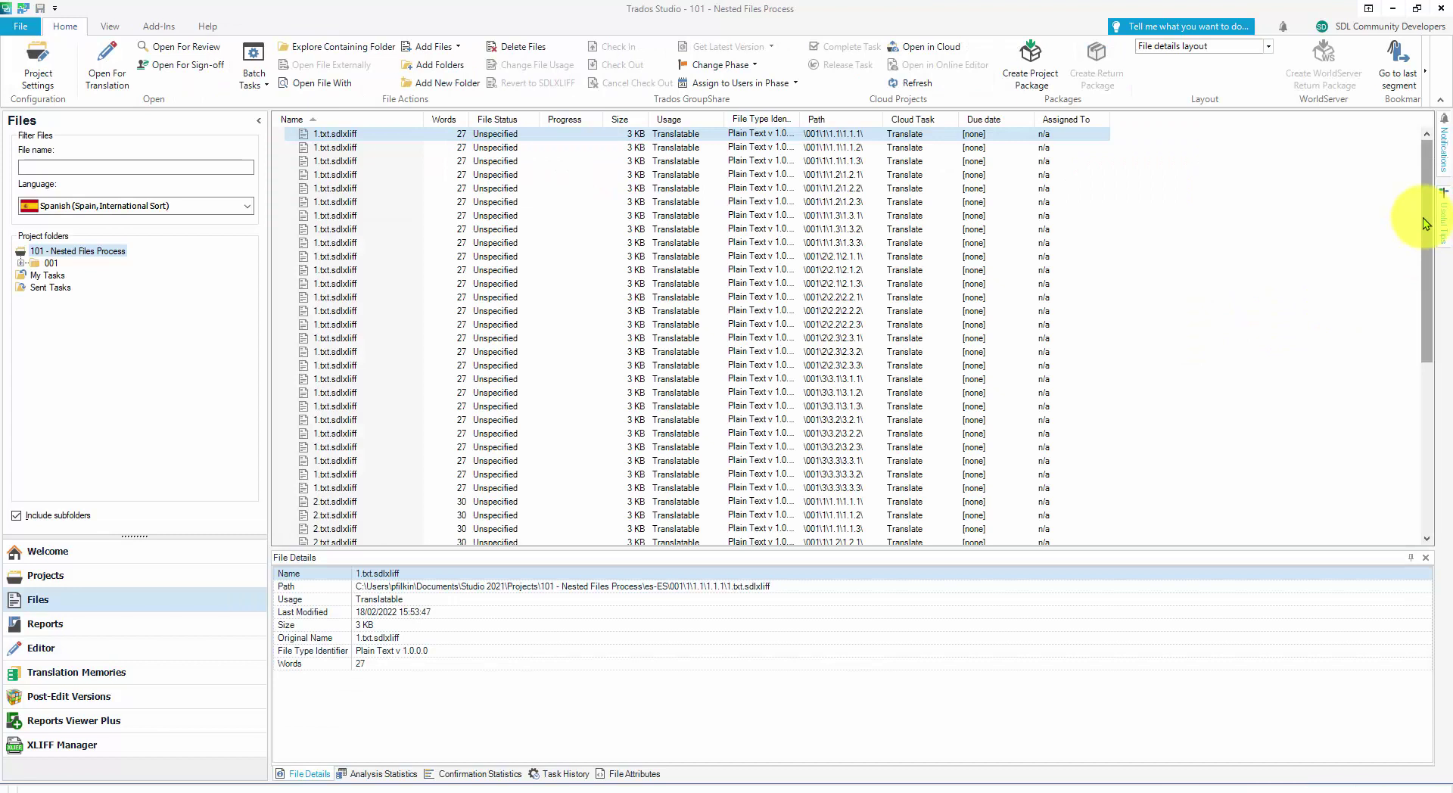
# Open the second through fourth project files together for translation
pyautogui.click(341, 152)
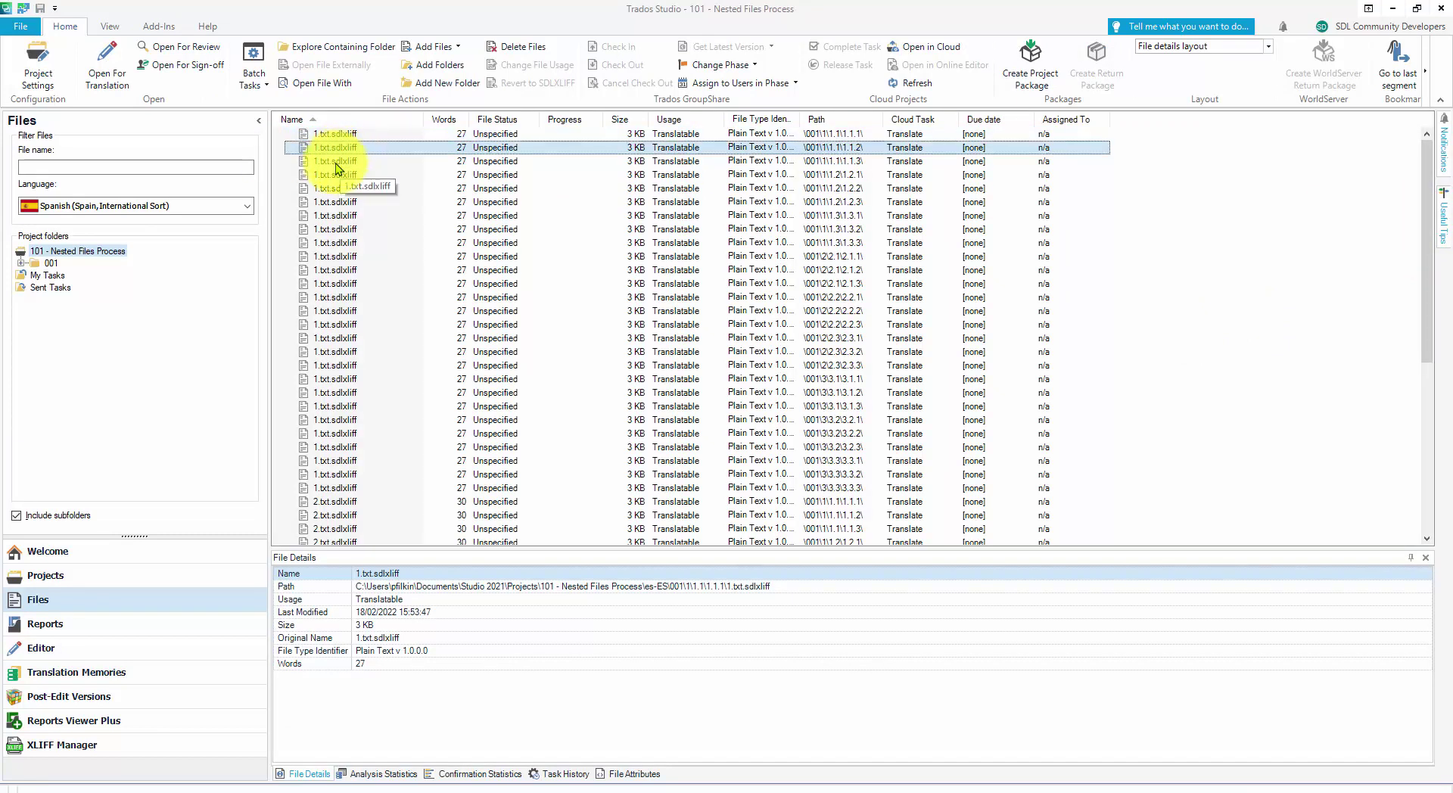
pyautogui.keyDown('shift'); pyautogui.click(335, 175); pyautogui.keyUp('shift')
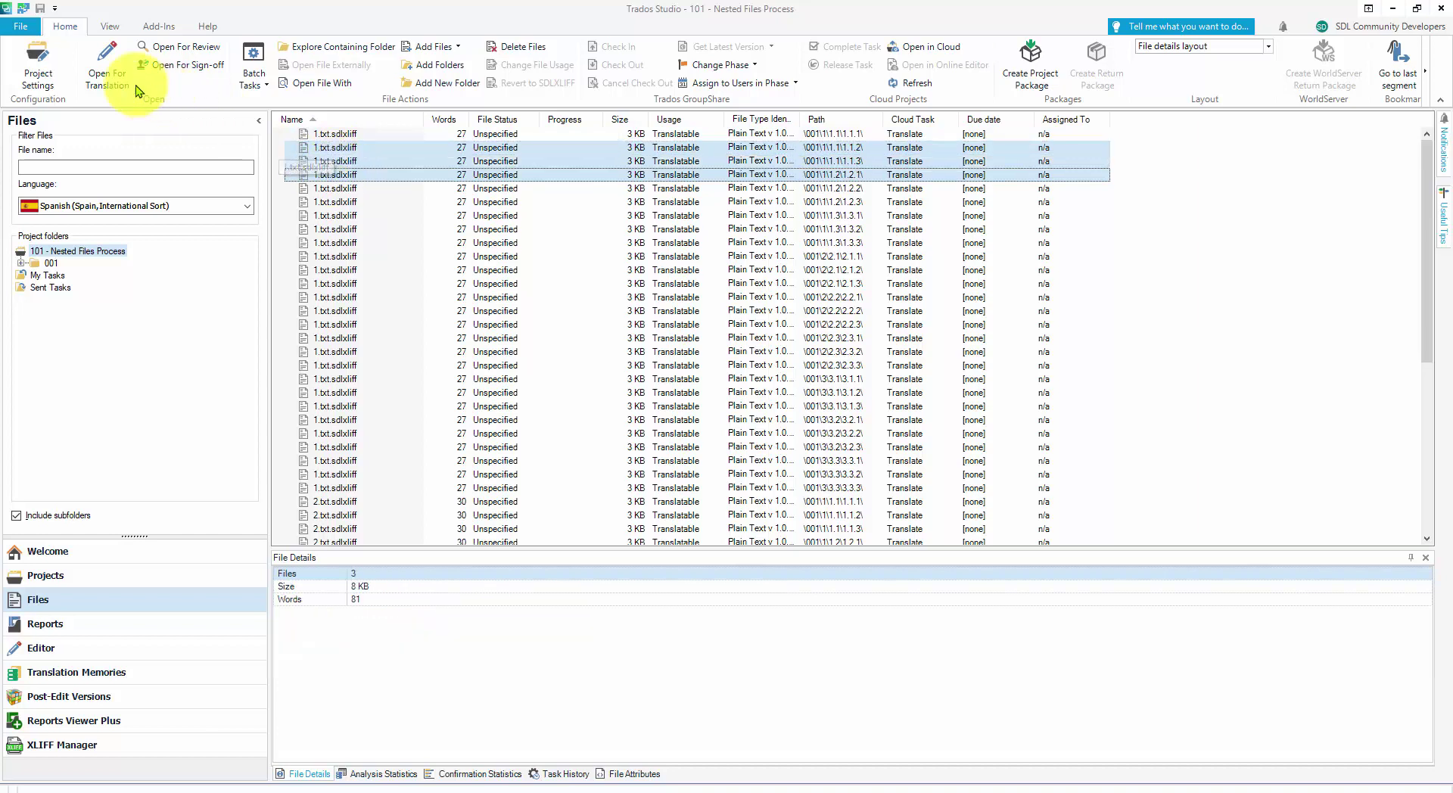
pyautogui.click(112, 76)
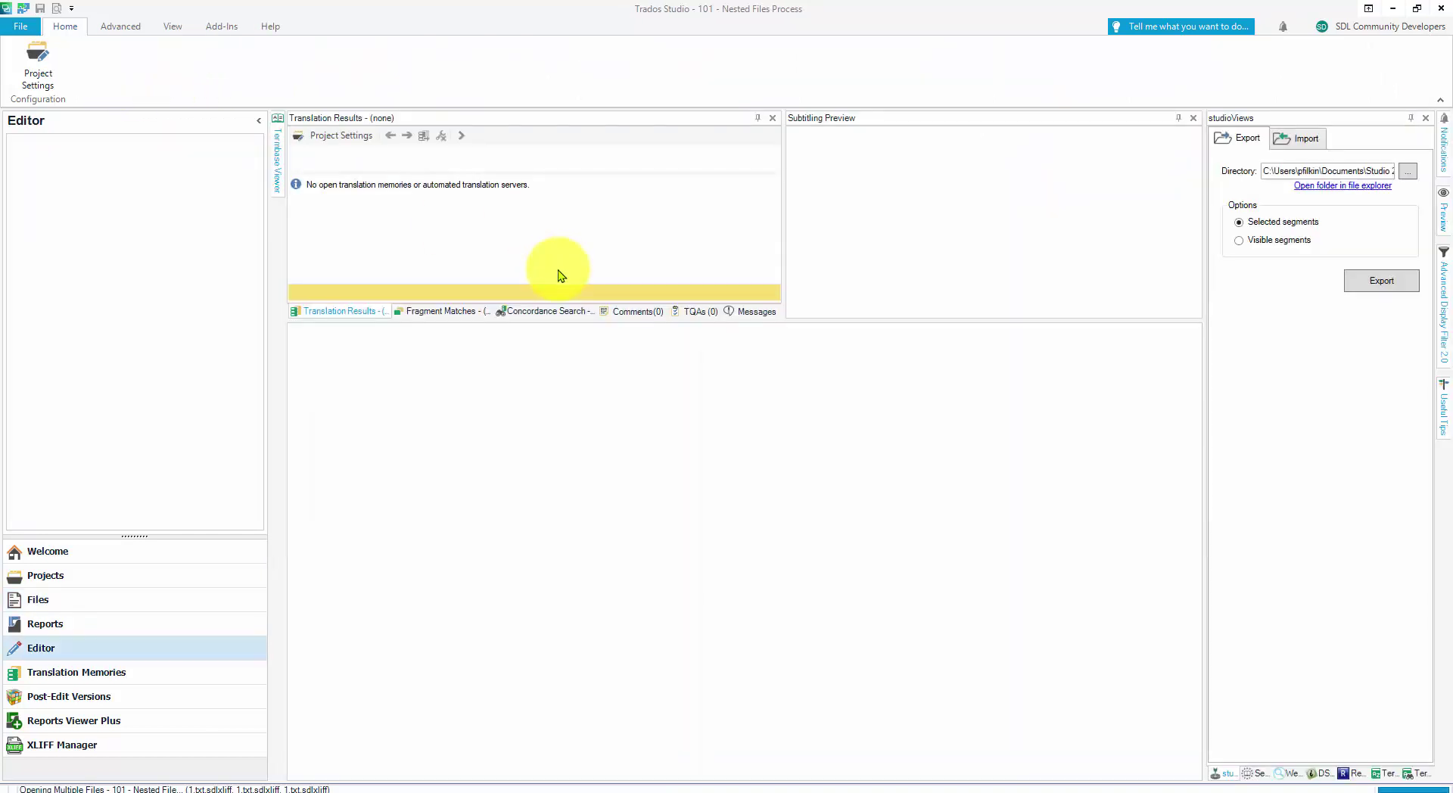